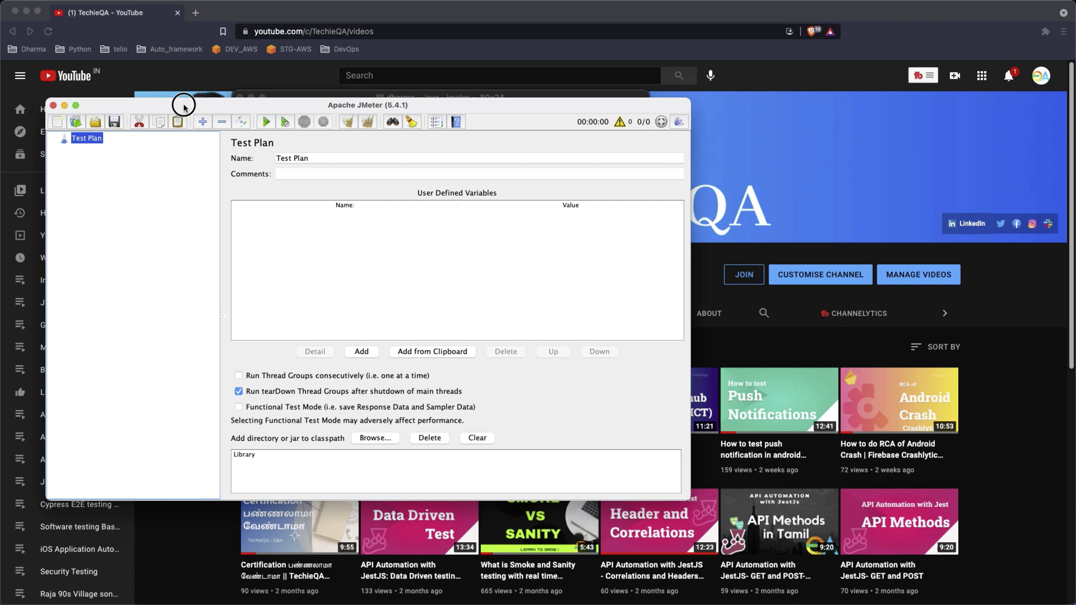
Step: Switch to the terminal, review the suggested non-GUI load testing command and its arguments, and open a new terminal session
drag(180, 103, 279, 118)
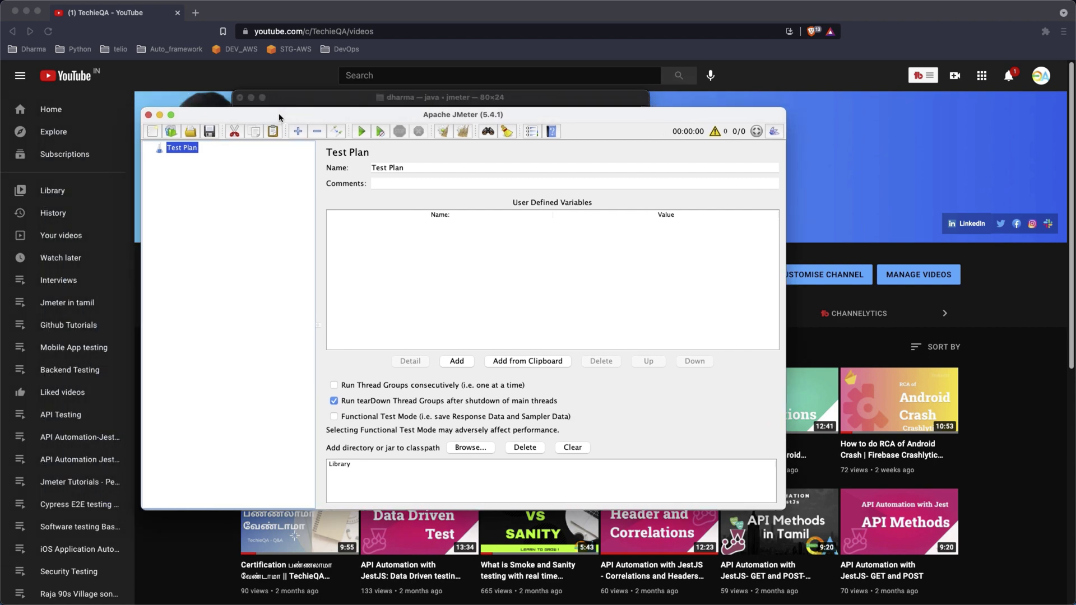
click(329, 100)
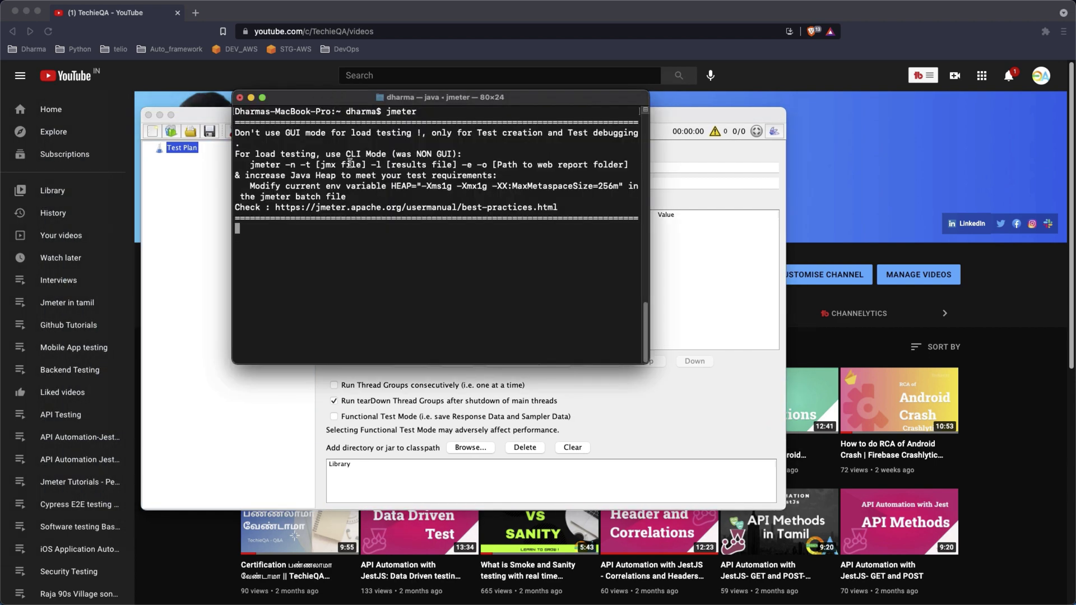
click(250, 166)
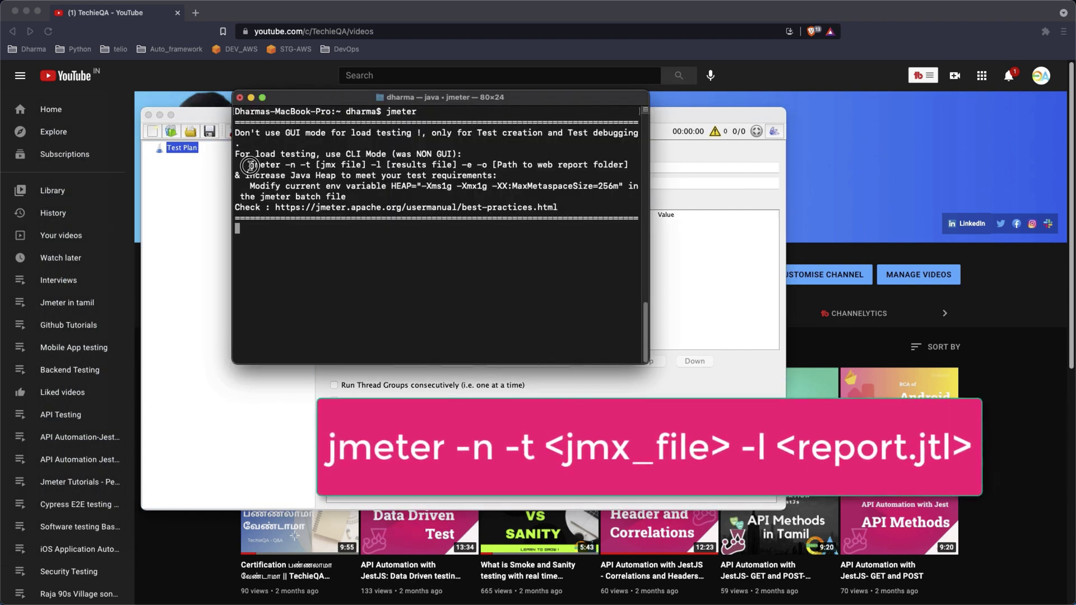
drag(326, 154, 432, 155)
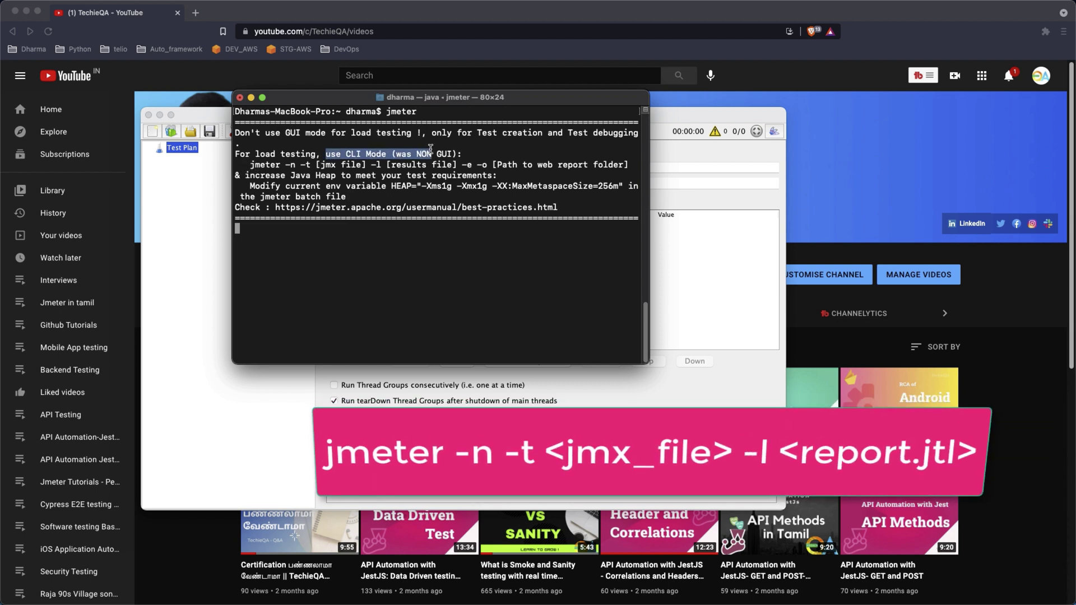
click(274, 172)
drag(250, 165, 491, 165)
double_click(344, 166)
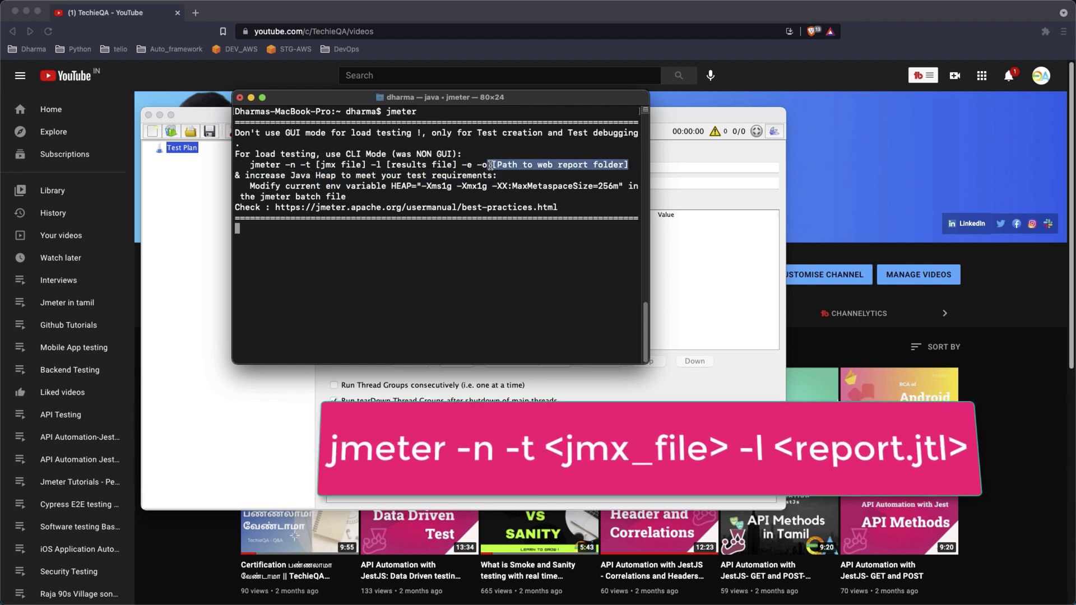
drag(250, 164, 628, 165)
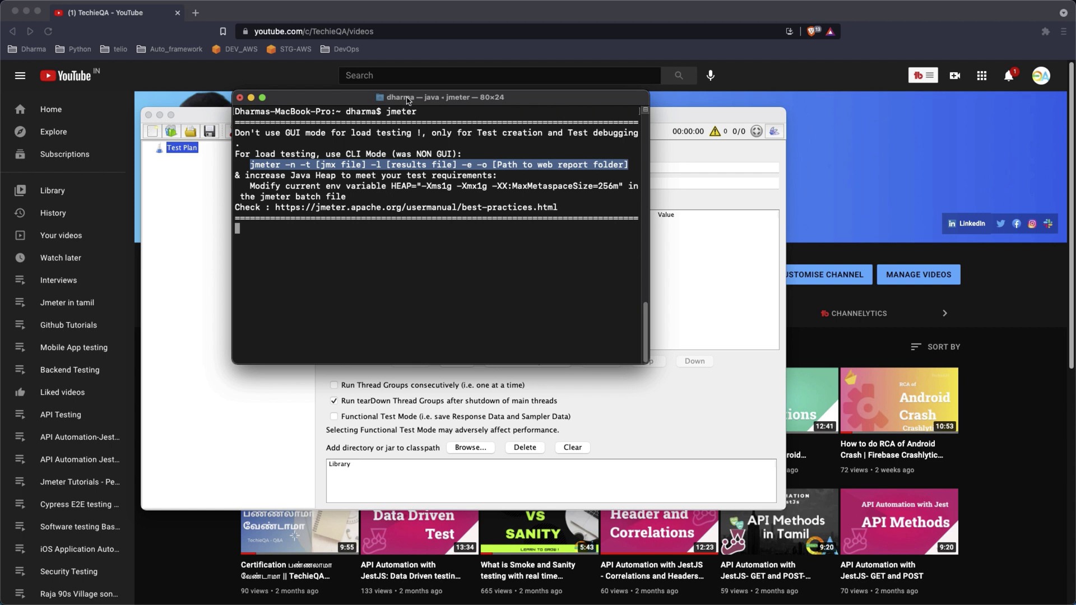
key(super+t)
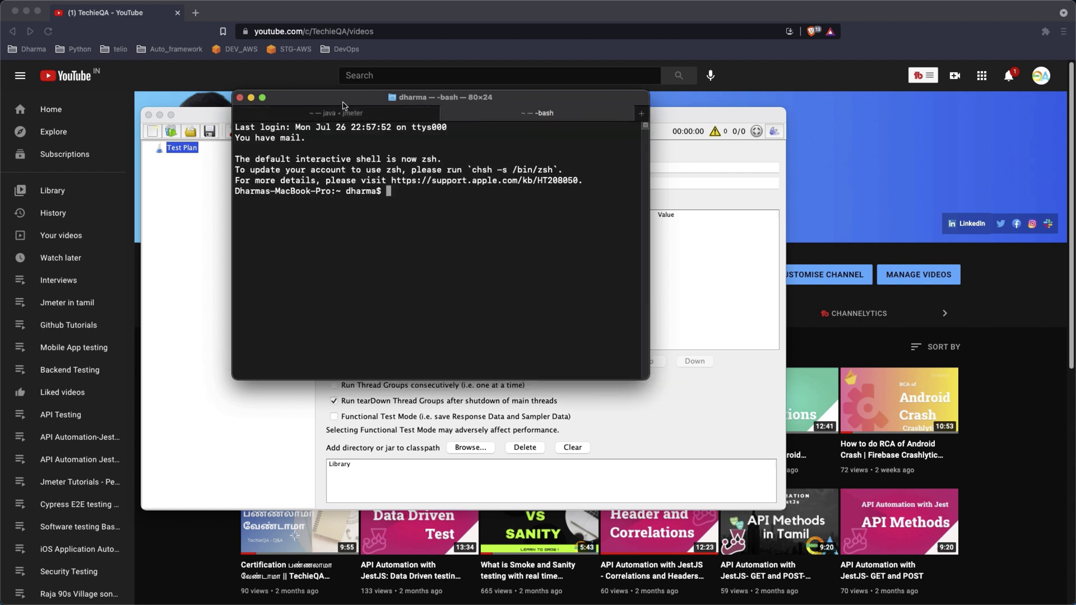
Step: Switch to JMeter, open the test plan TechieQA Load Test Framework.jmx and expand its Thread Group
click(219, 118)
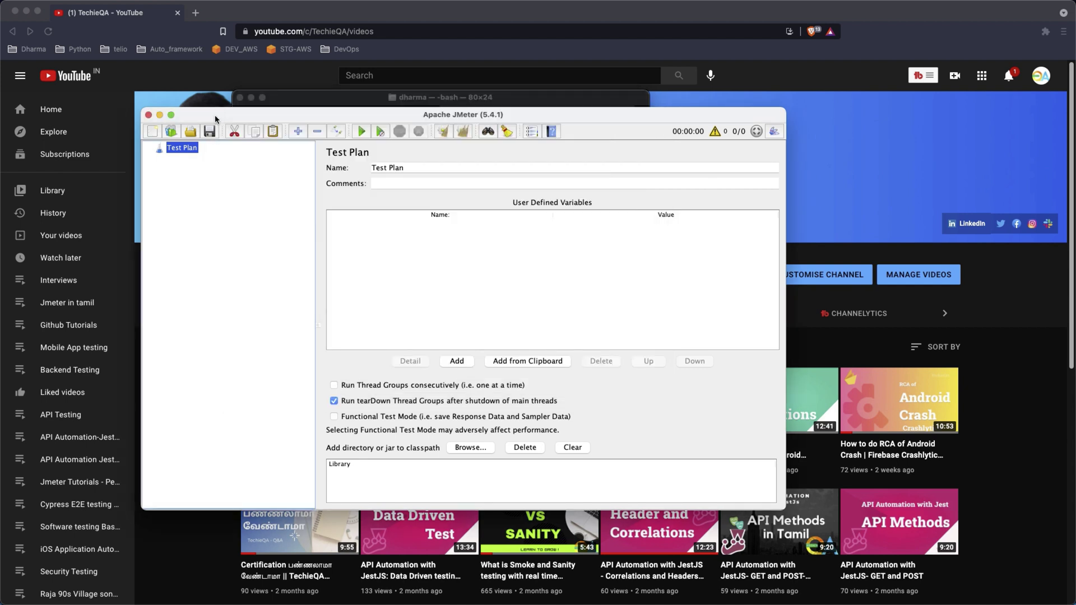
click(202, 117)
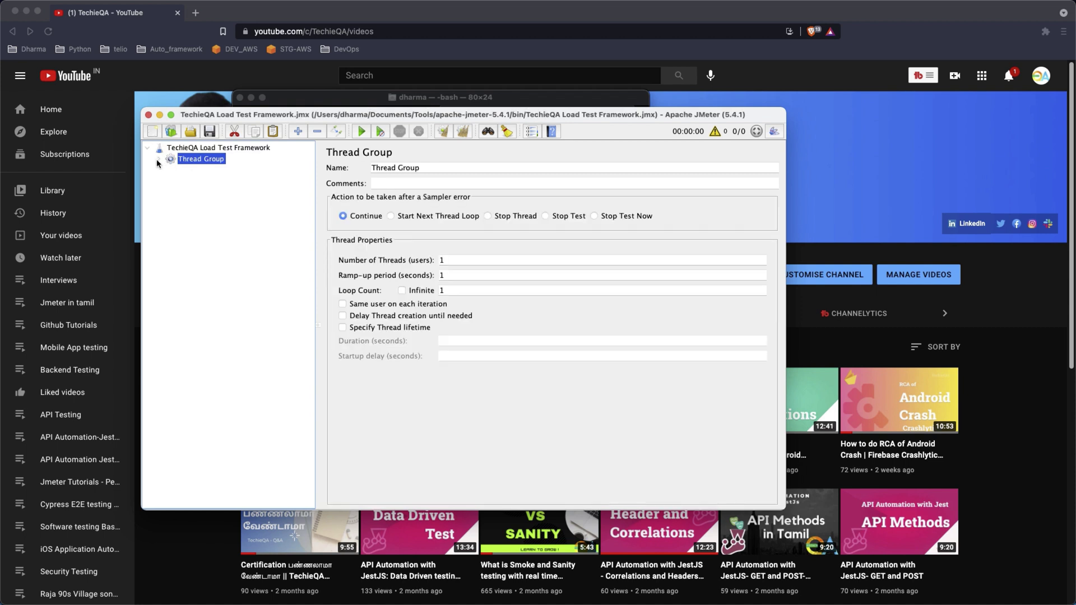
click(158, 161)
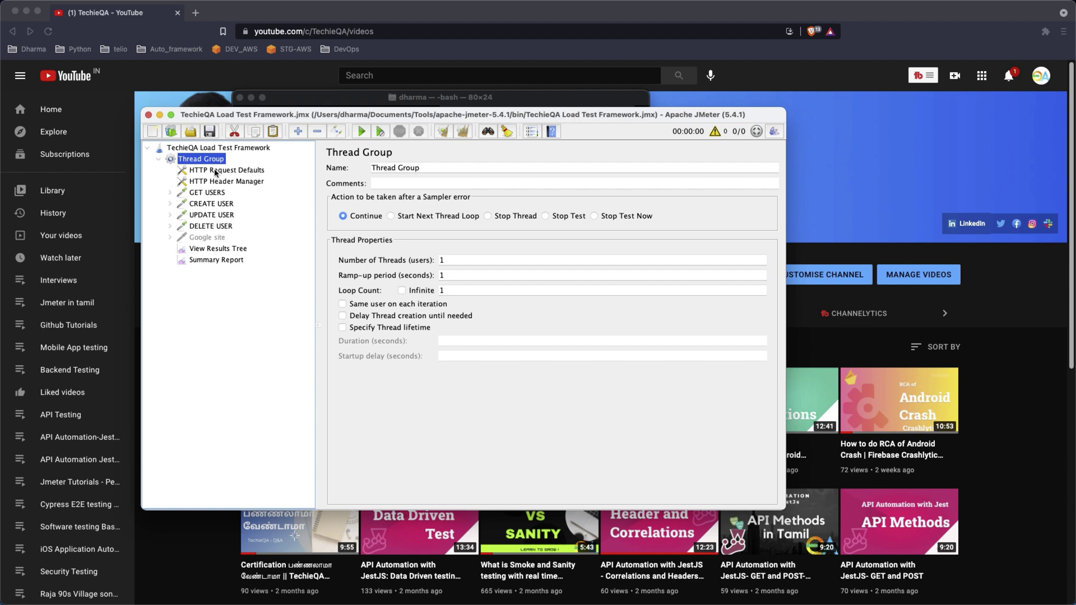
Step: Examine the HTTP Request Defaults, the HTTP Header Manager and the GET, CREATE, UPDATE and DELETE USER requests in the Thread Group
click(169, 192)
click(170, 192)
click(202, 170)
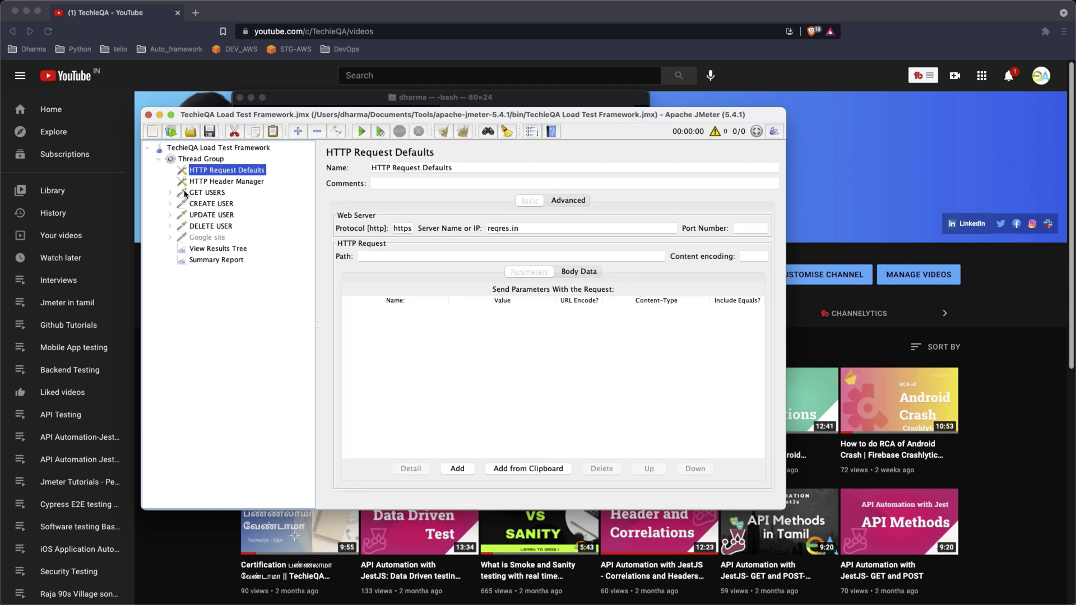
click(213, 182)
click(210, 192)
click(211, 203)
click(211, 214)
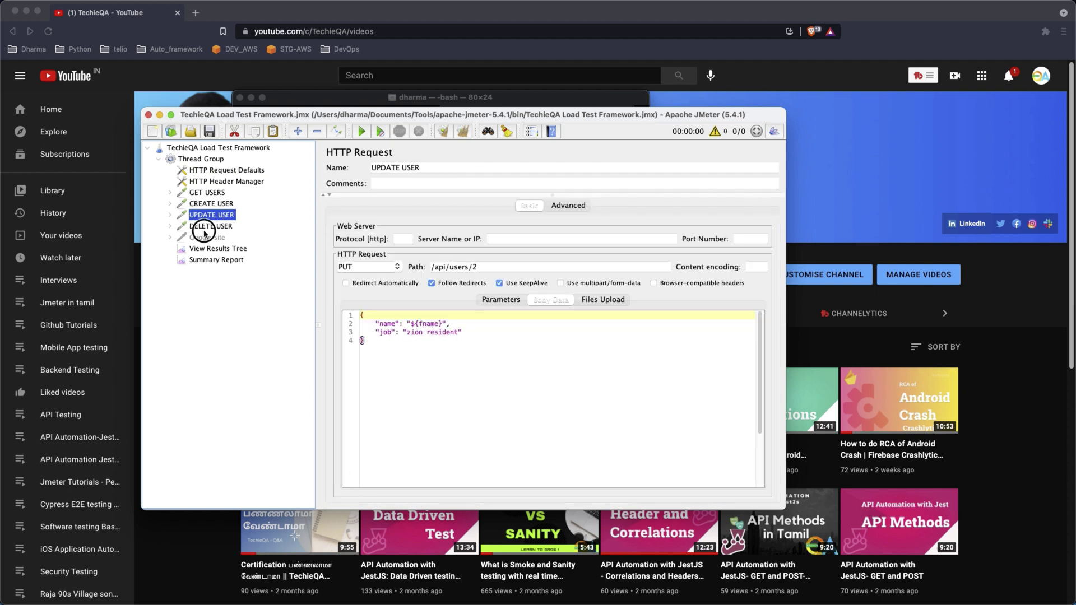
click(206, 237)
click(210, 226)
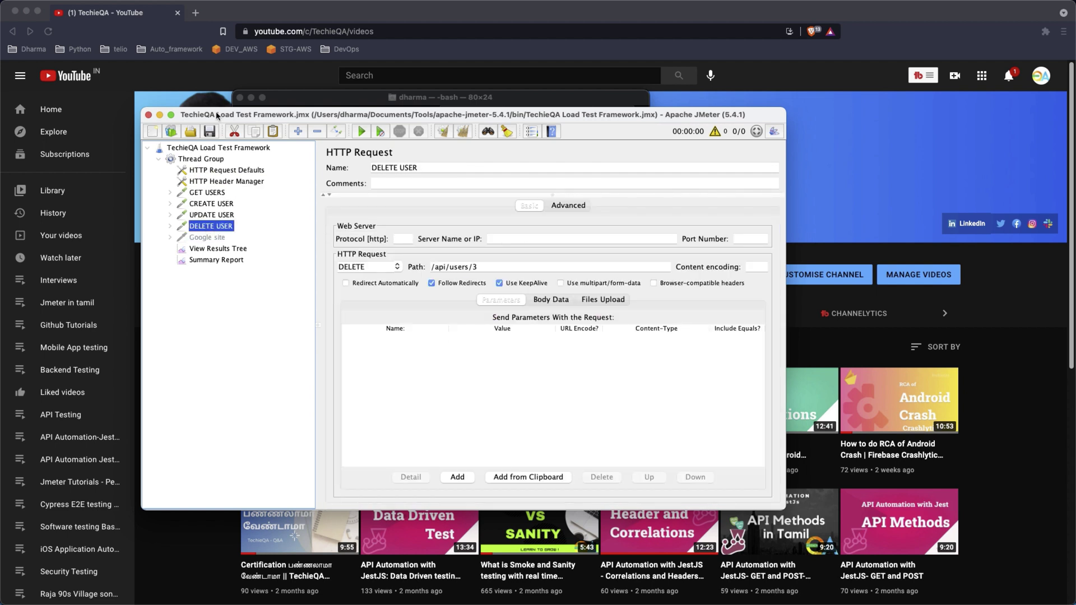
Step: Run the test plan with a single user and check its View Results Tree and Summary Report
click(222, 248)
click(362, 132)
click(202, 159)
click(216, 260)
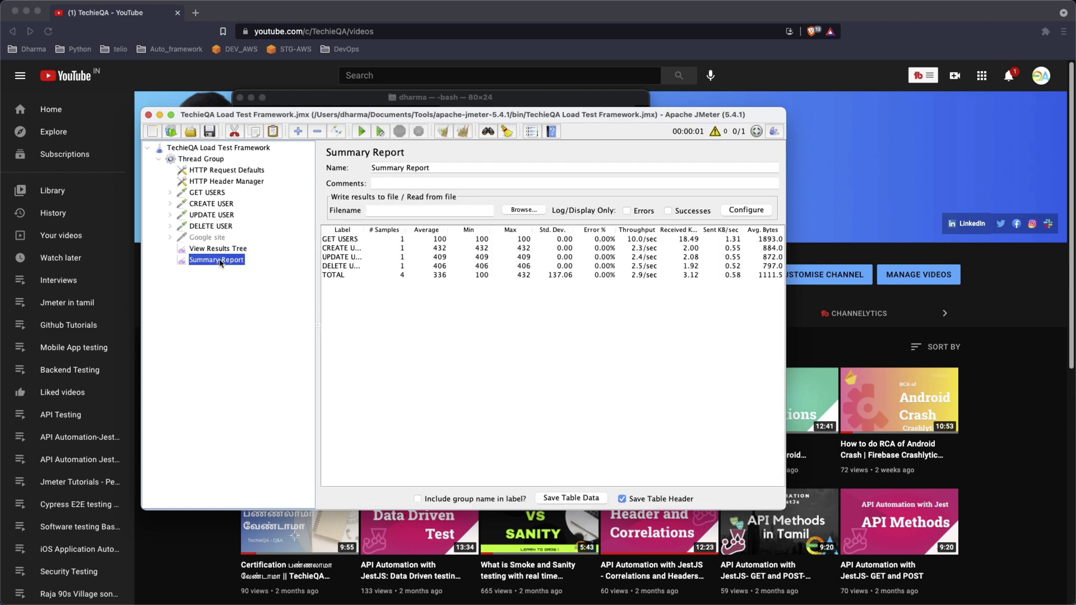
click(223, 249)
click(227, 259)
click(368, 304)
click(754, 229)
click(226, 250)
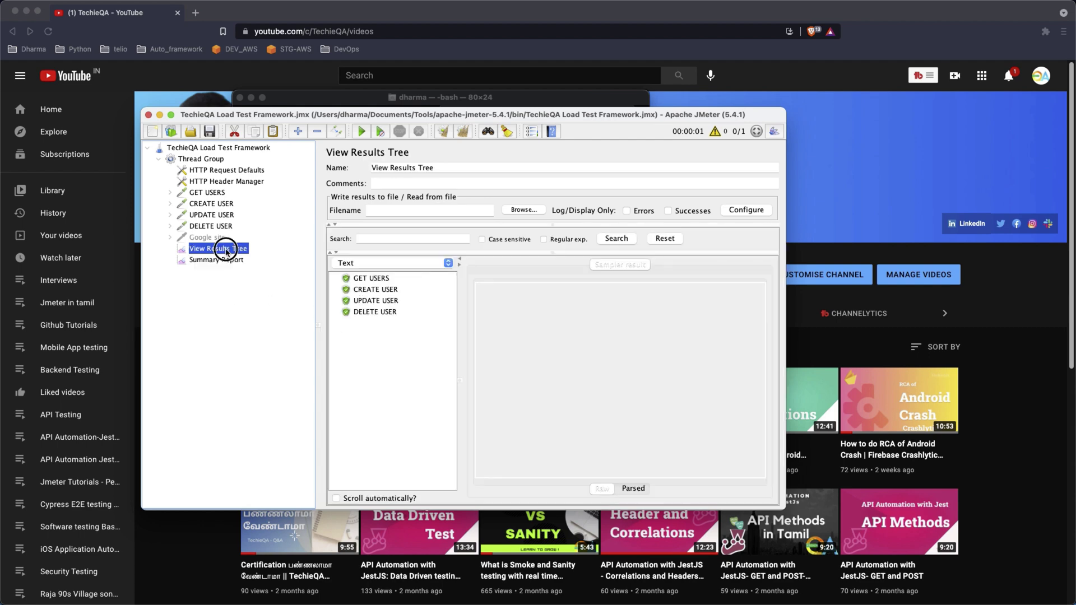
Step: Set the Thread Group's number of threads (users) to 10 and its ramp-up period to 5 seconds
click(213, 170)
click(218, 160)
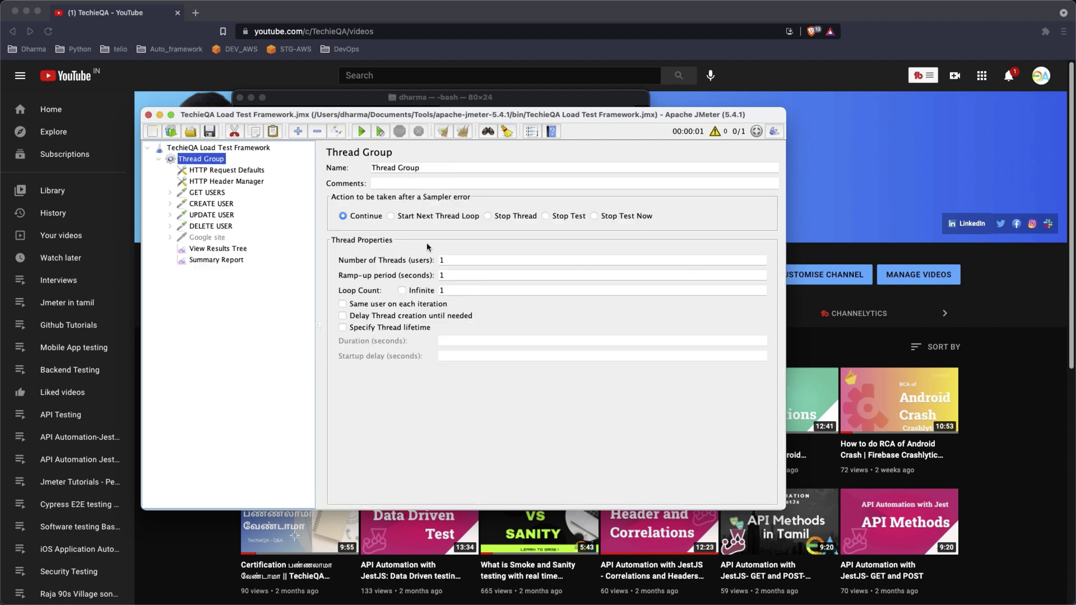
click(447, 262)
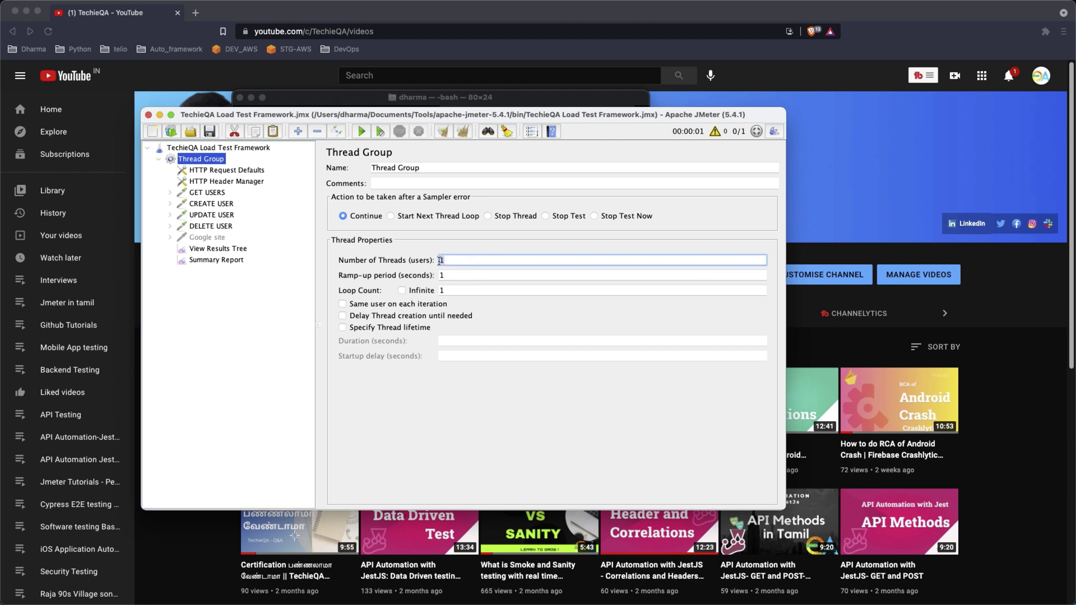
click(445, 262)
click(441, 276)
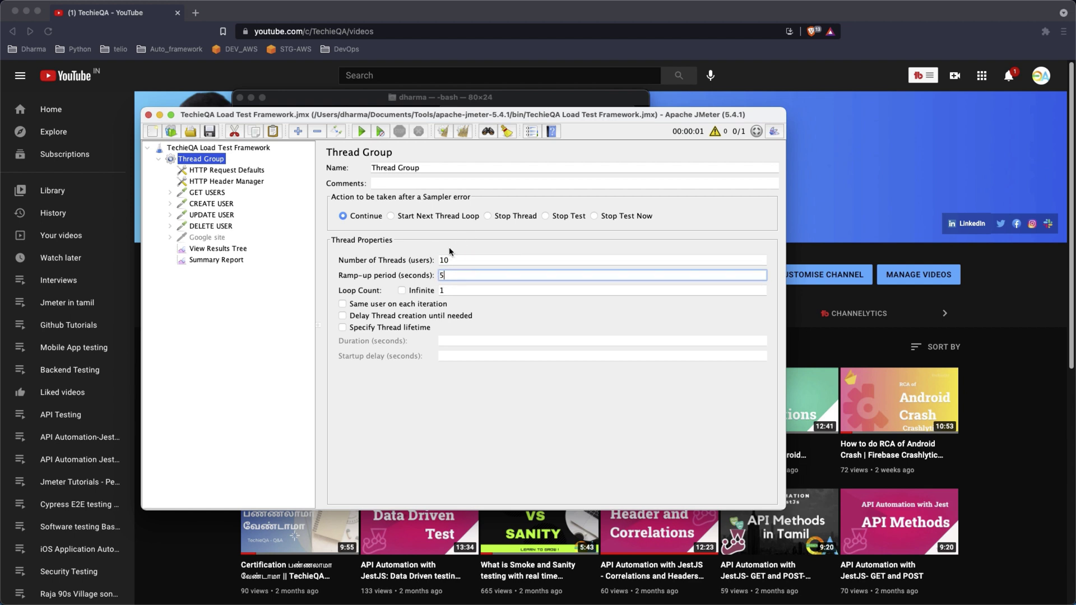
Step: Run the test plan with the new load and inspect its requests in View Results Tree and the Summary Report
click(362, 133)
click(219, 261)
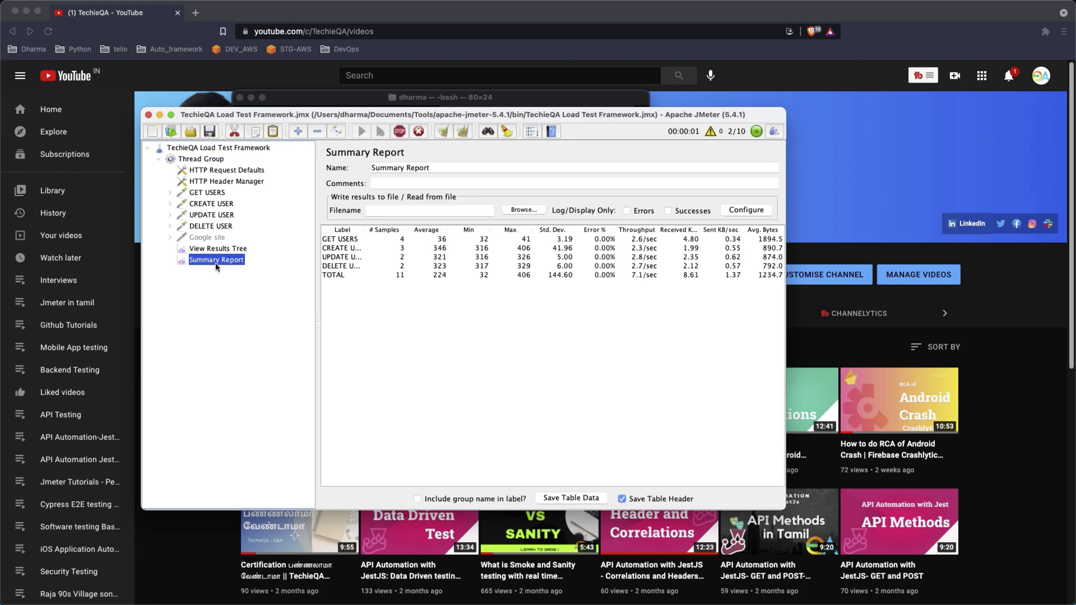
click(218, 249)
scroll(382, 392, down, 2)
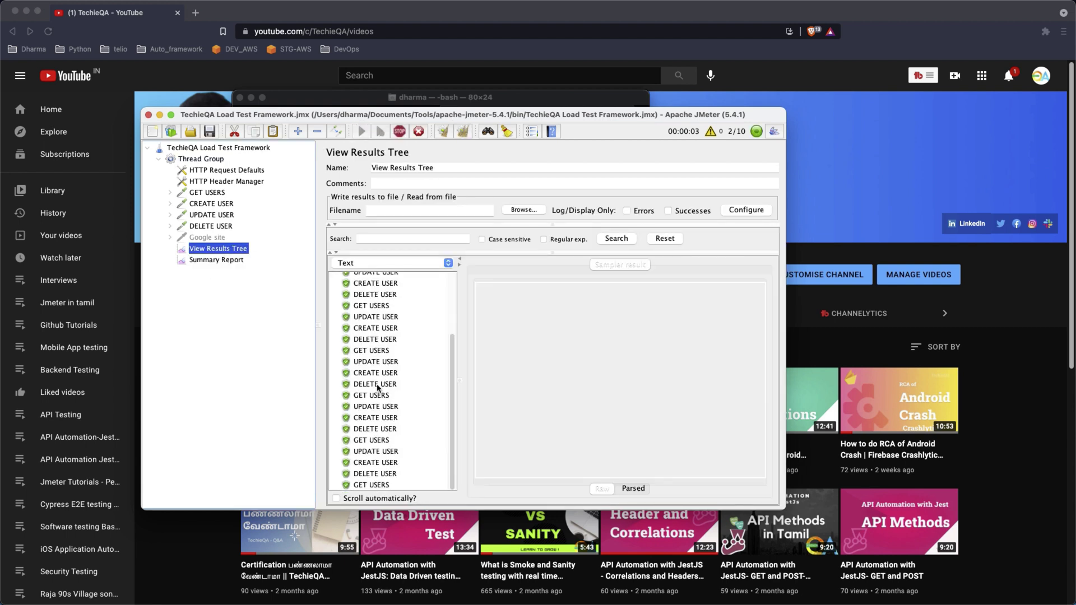
click(375, 384)
scroll(377, 387, down, 3)
click(377, 387)
scroll(377, 386, down, 2)
click(377, 387)
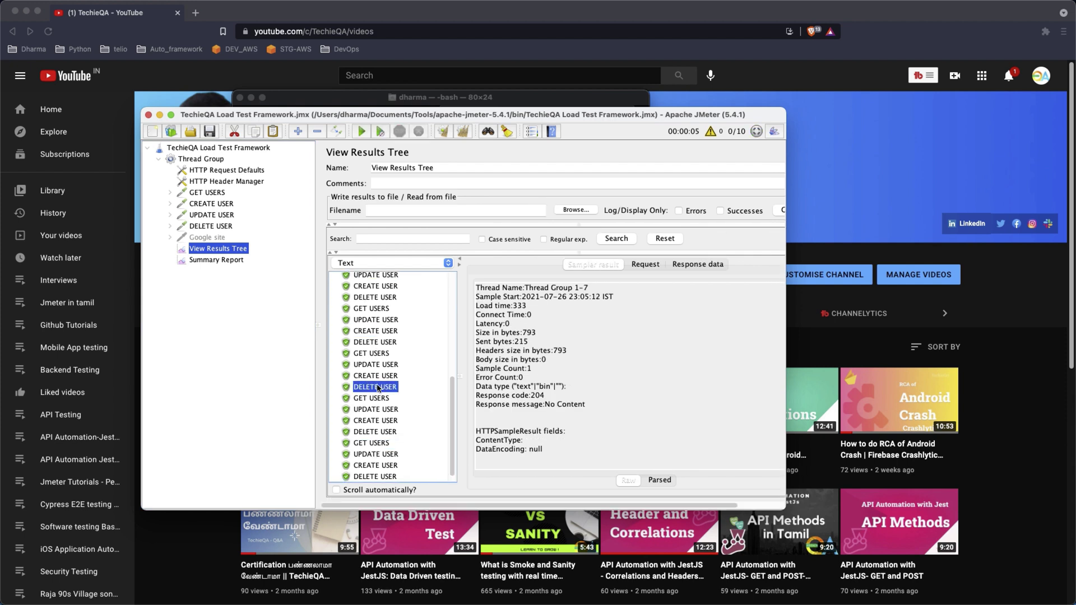
scroll(377, 387, down, 1)
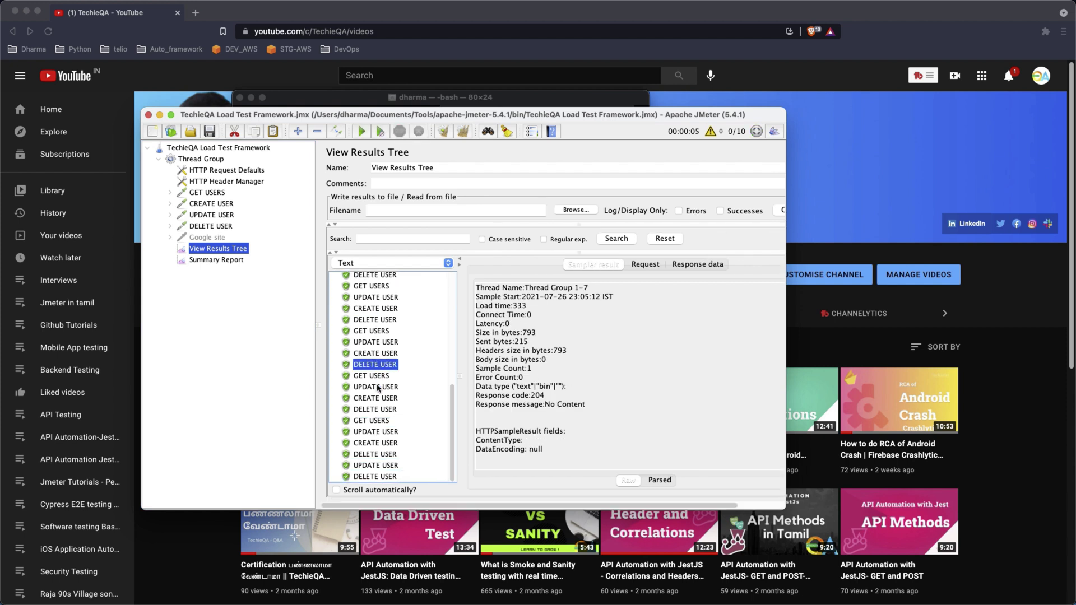
click(208, 260)
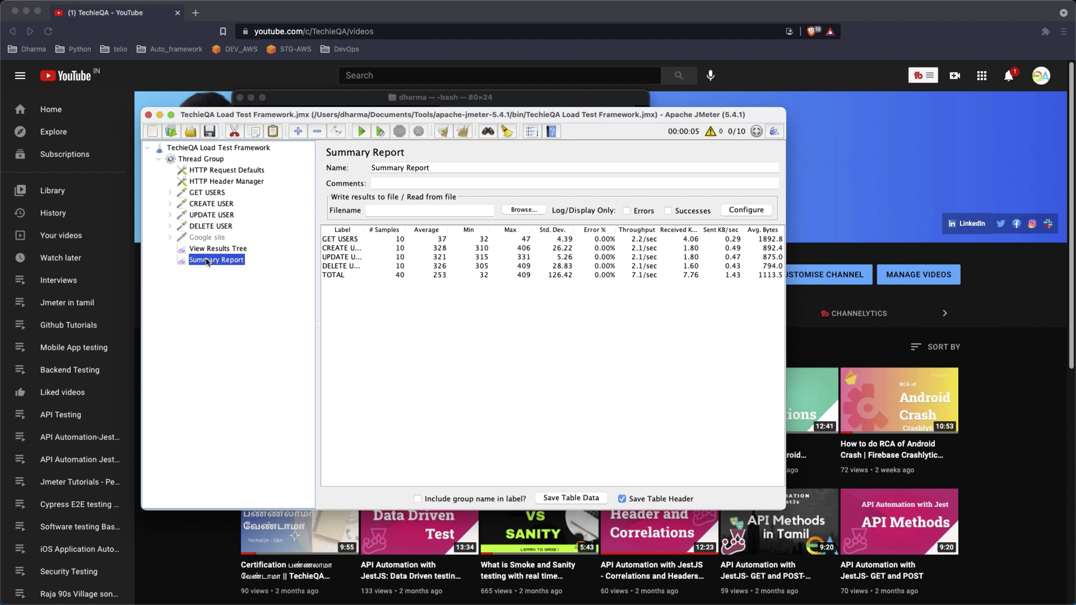
Step: Switch to the terminal and change the working directory to Documents/Tools/apache-jmeter-5.4.1/bin/
drag(325, 115, 325, 115)
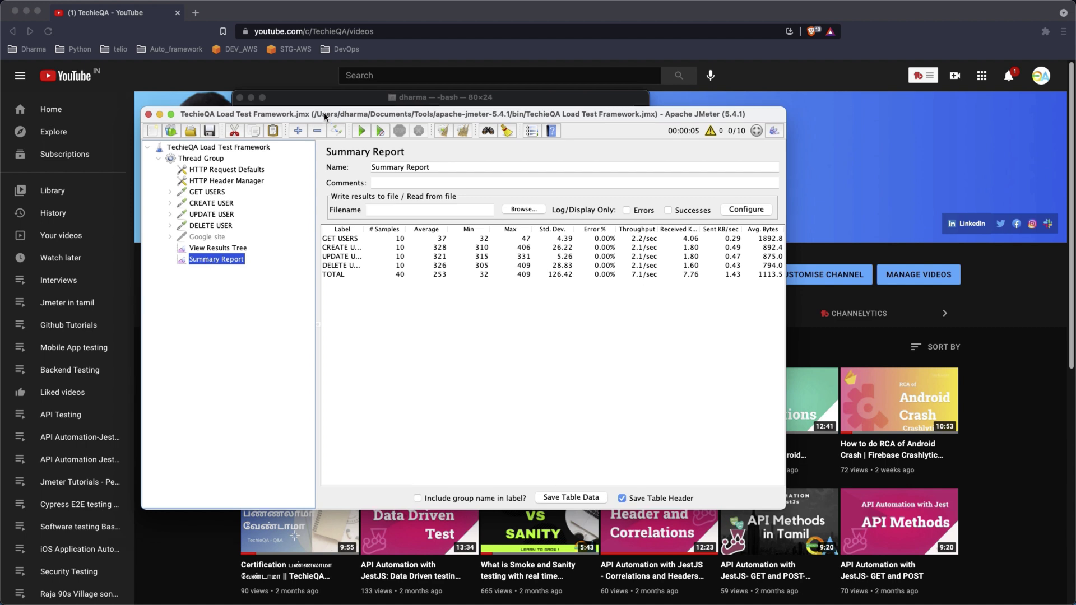
click(474, 102)
drag(446, 98, 560, 178)
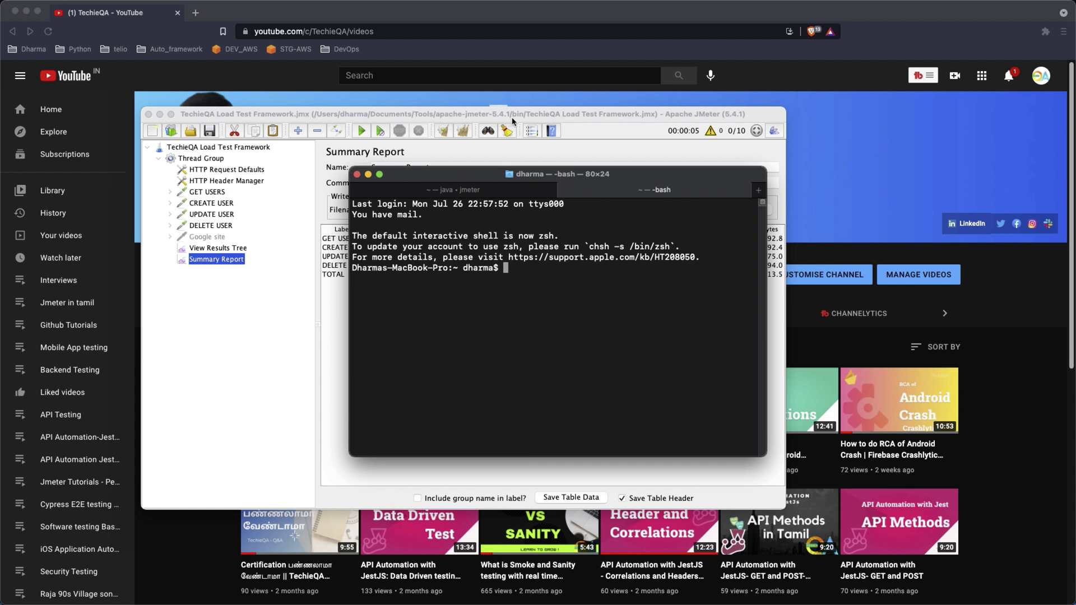
text(cd Docu)
key(Tab)
text(Too)
key(Tab)
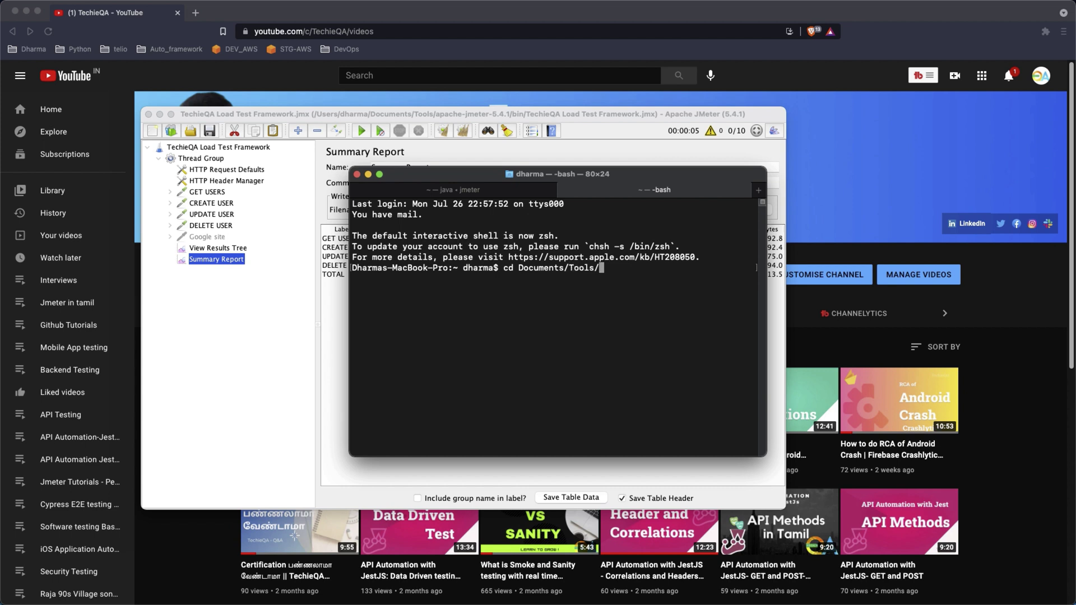
text(a)
key(Tab)
text(j)
key(Tab)
text(b)
key(Tab)
key(Tab)
key(Tab)
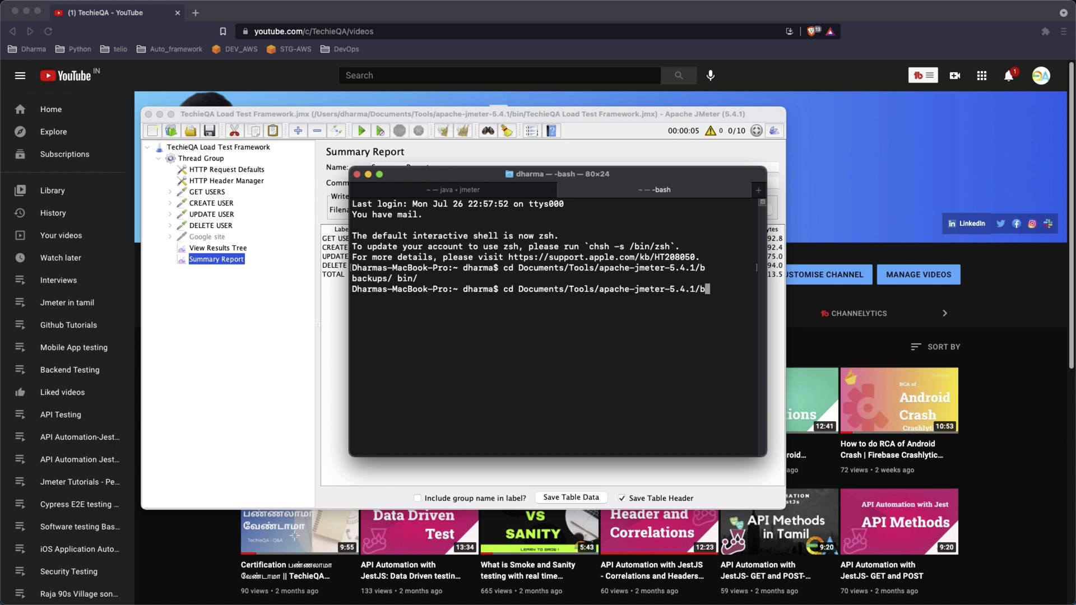
text(i)
key(Tab)
key(Return)
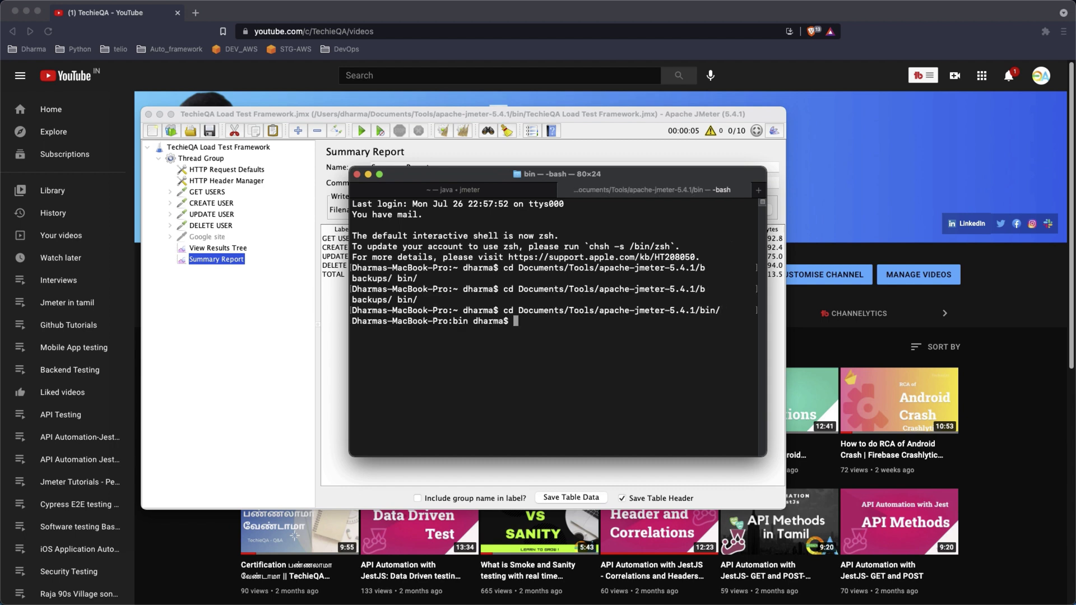
Step: Place JMeter and the terminal side by side and run jmeter -n -t TechieQA\ Load\ Test\ Framework.jmx -l samplereport.jtl in the terminal
text(jmeter)
click(325, 216)
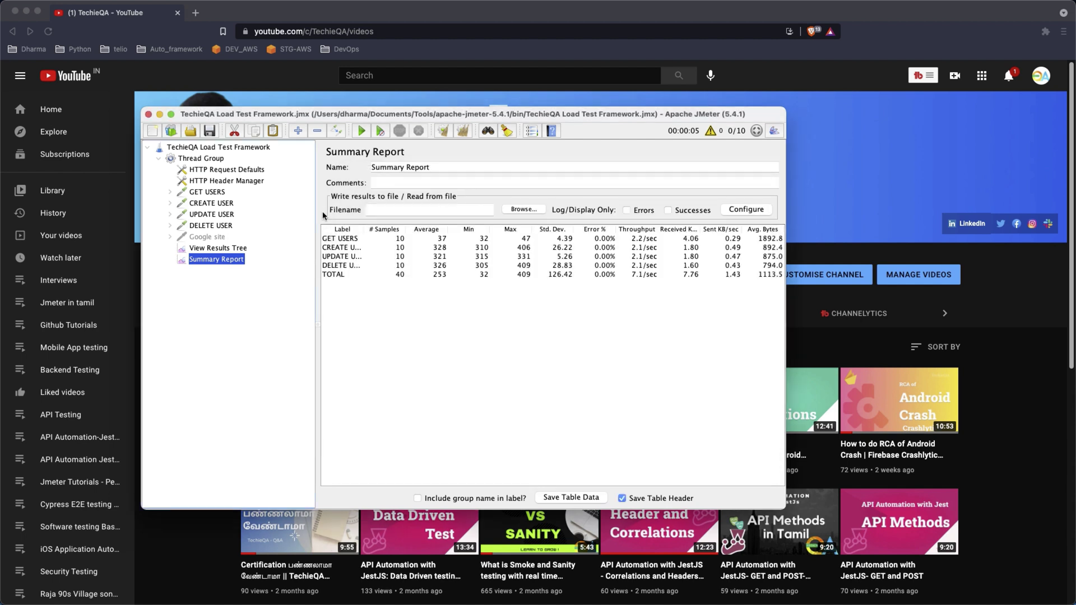
click(196, 160)
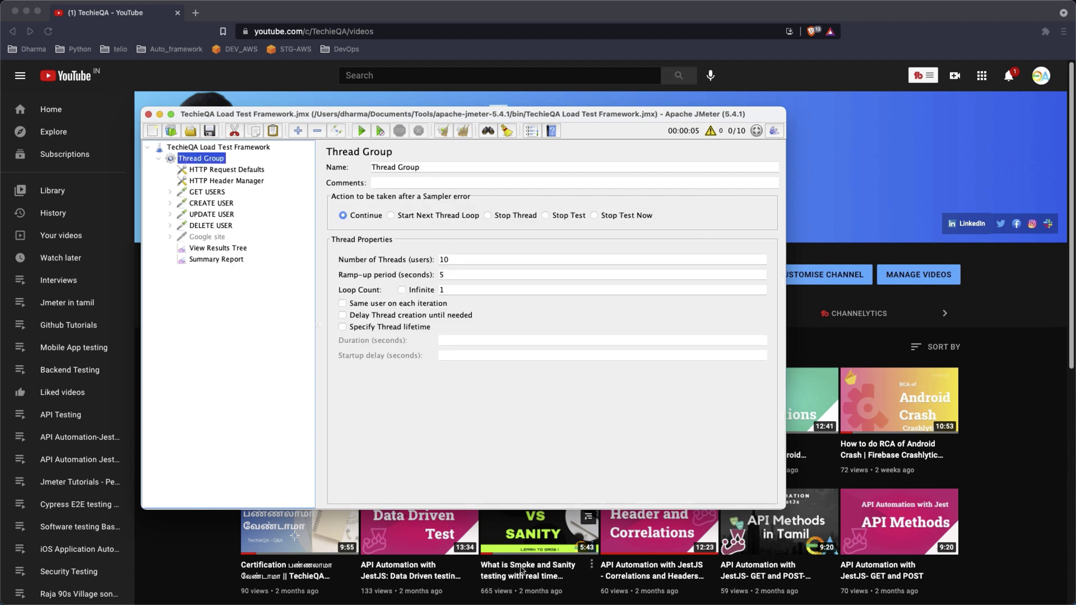
drag(345, 107, 248, 209)
drag(422, 179, 567, 114)
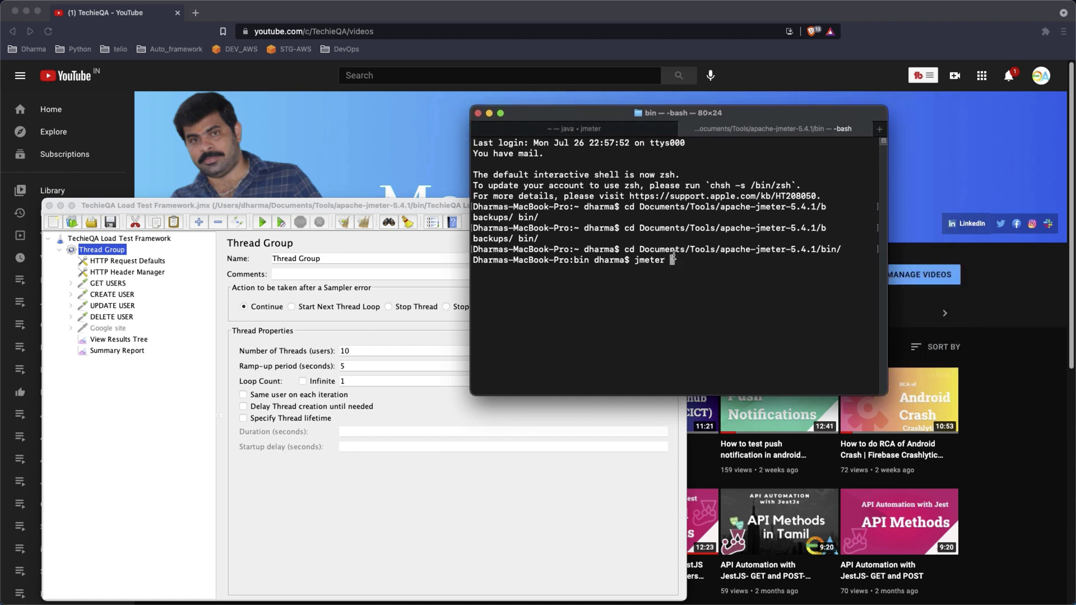
text(-n -t T)
key(Tab)
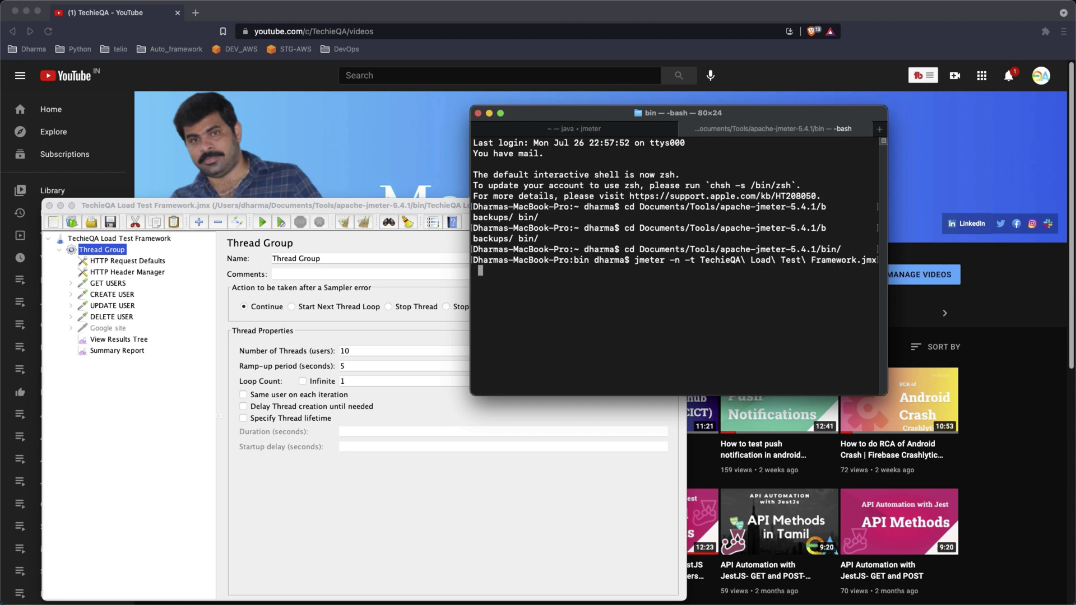
text(-l samplereport.jtl)
key(Return)
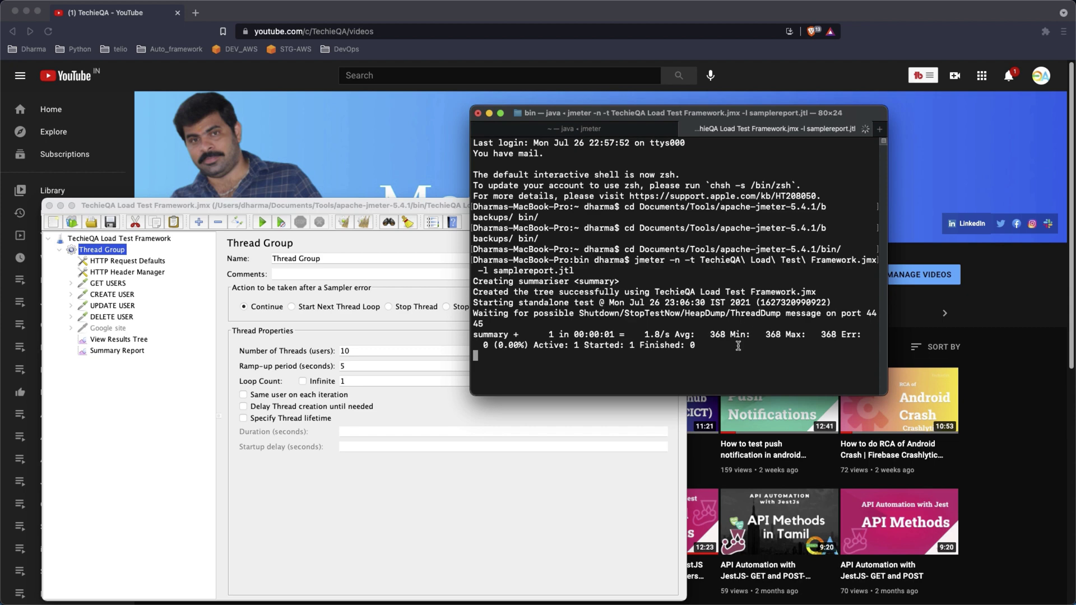
drag(483, 324, 471, 292)
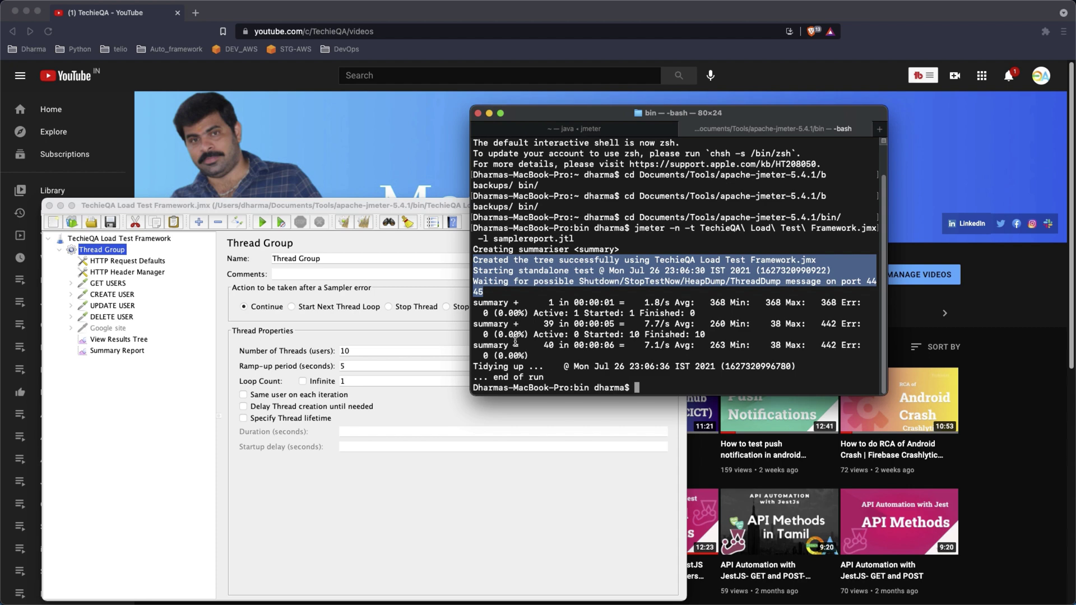
Step: Switch to JMeter, expand the GET USERS request and open its JSON Extractor
click(69, 285)
click(69, 285)
click(120, 306)
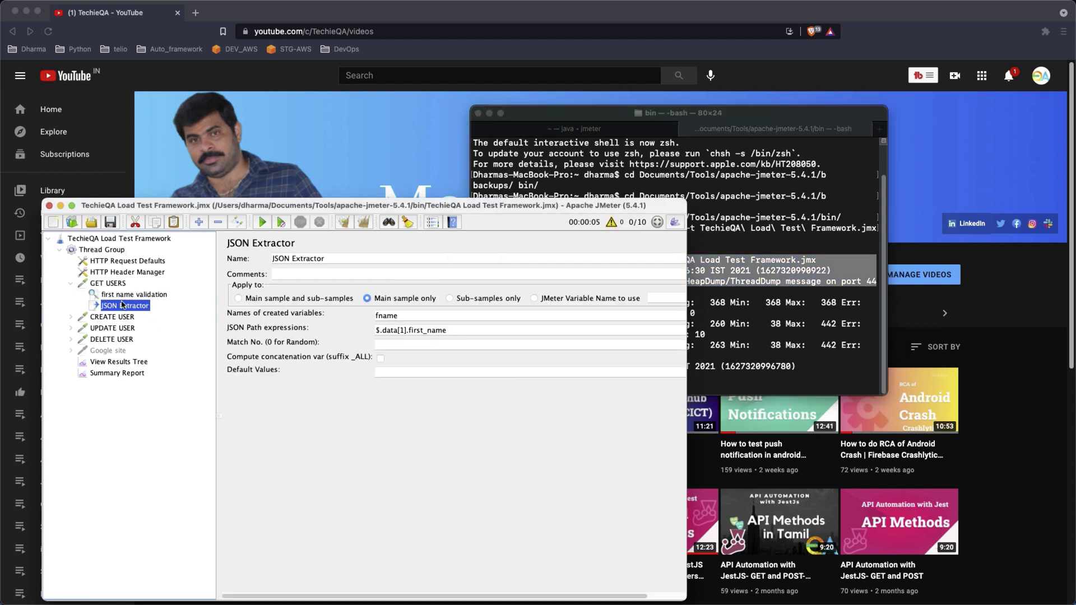
Step: View the first name validation assertion and the CSV Data Set Config filename under the CREATE USER request
click(128, 299)
click(71, 317)
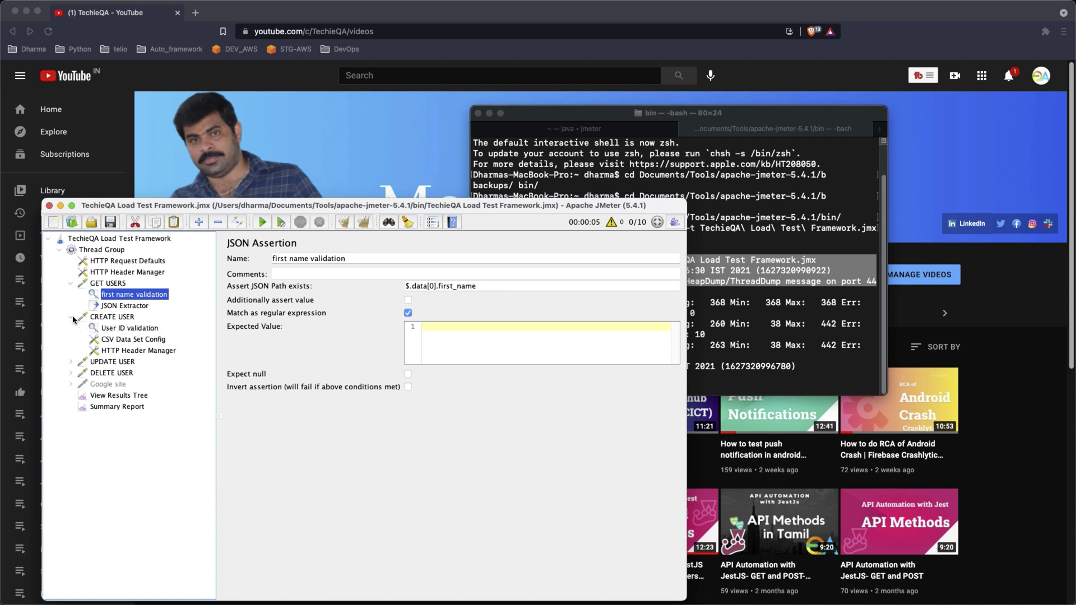
click(122, 340)
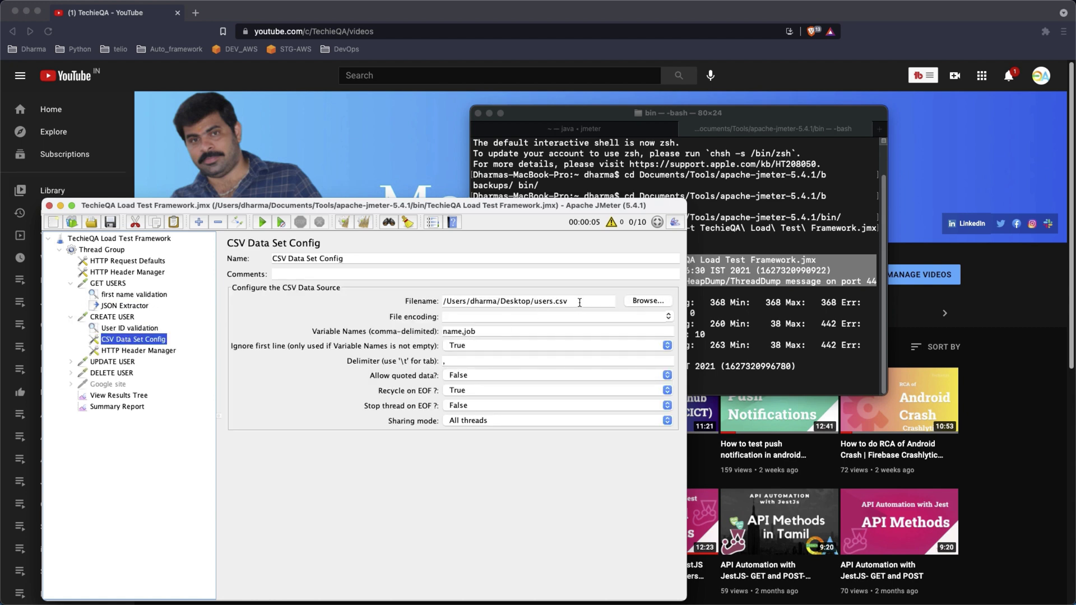
drag(580, 302, 445, 301)
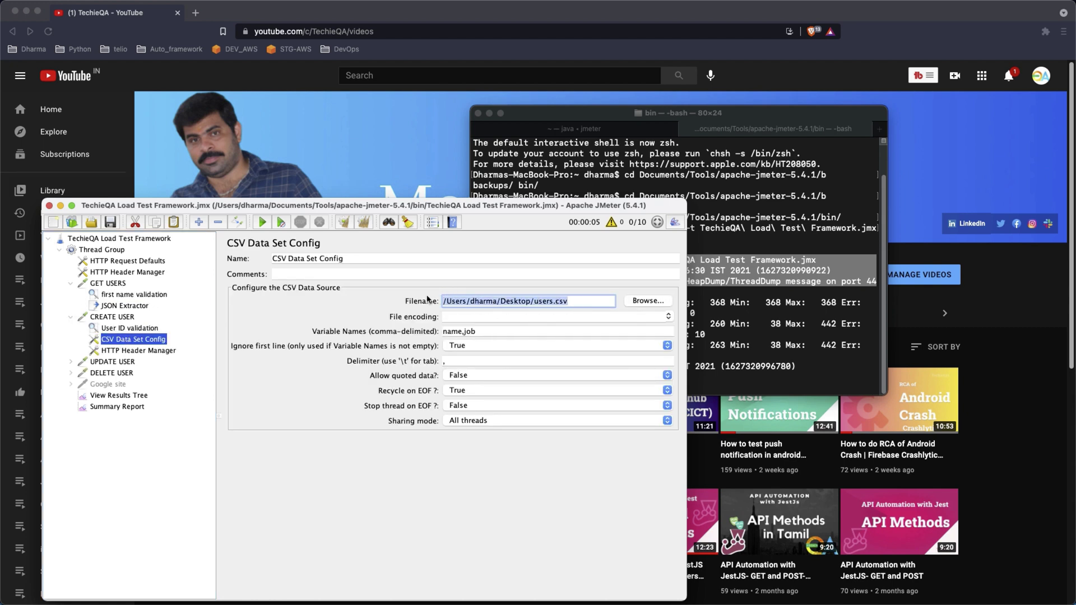
Step: Switch to the terminal, list the contents of the JMeter bin folder and locate samplereport.jtl
click(831, 354)
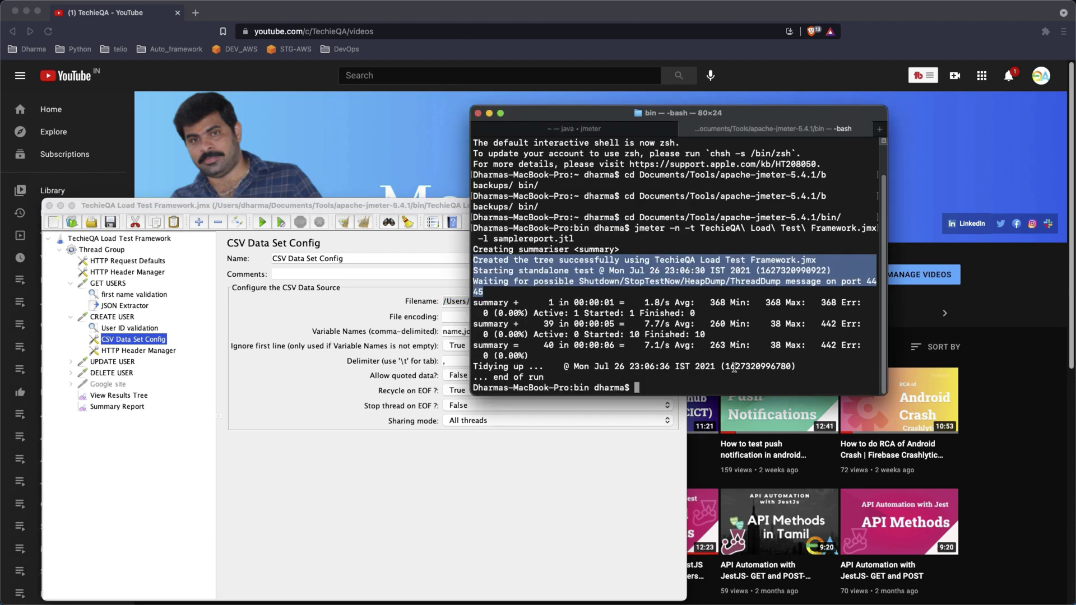
click(547, 382)
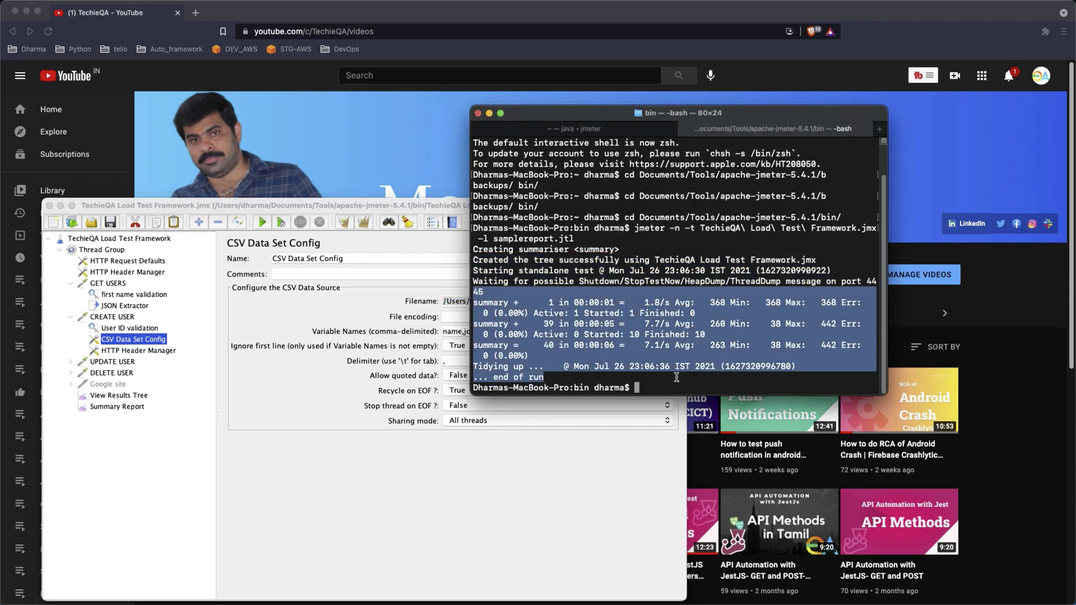
text(ls)
key(Return)
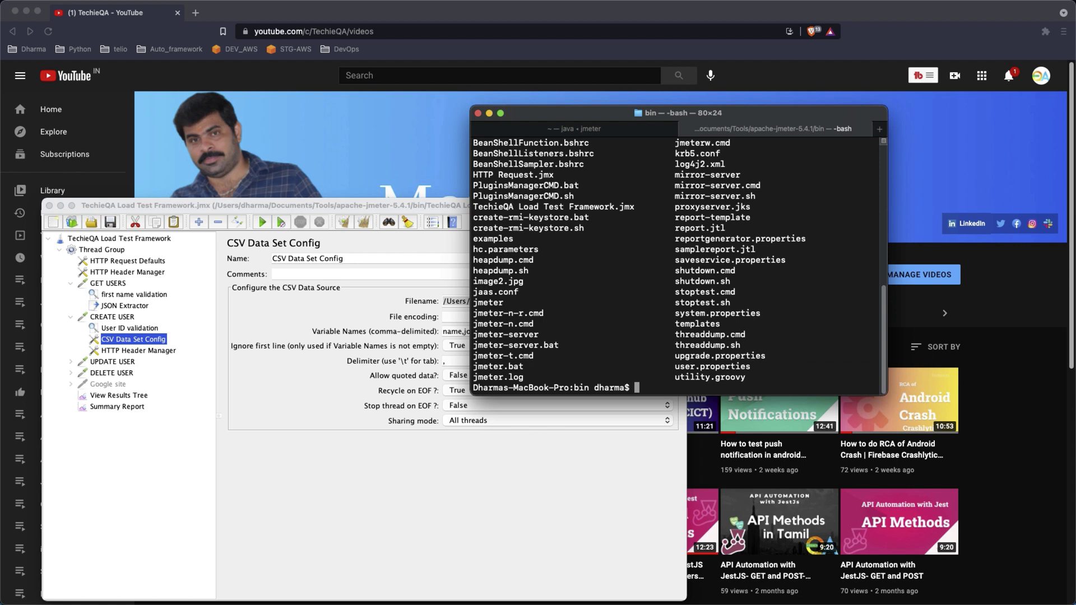
scroll(534, 256, up, 3)
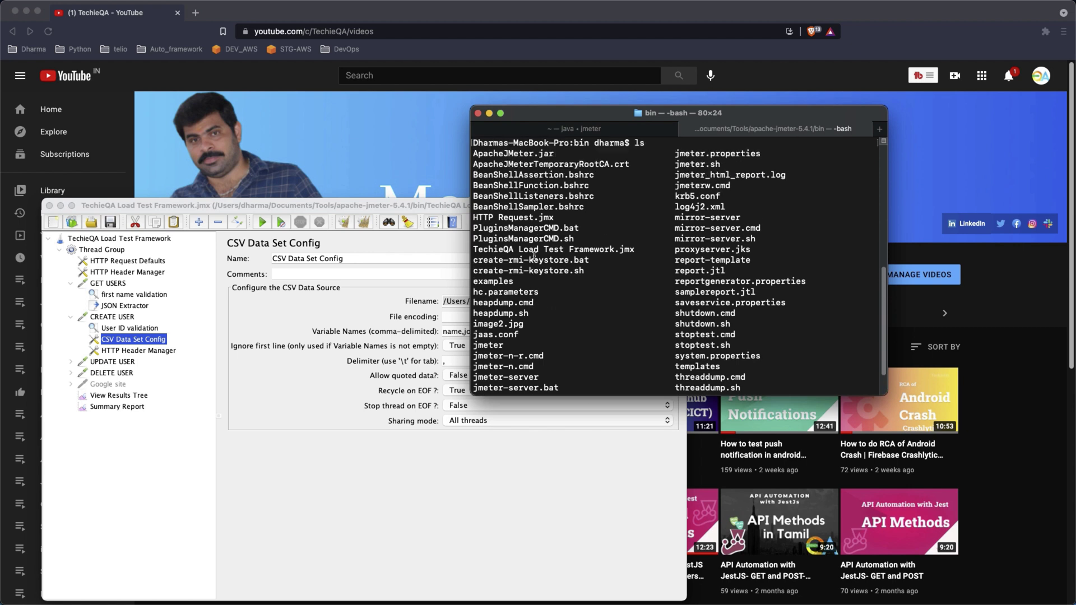
scroll(721, 237, down, 3)
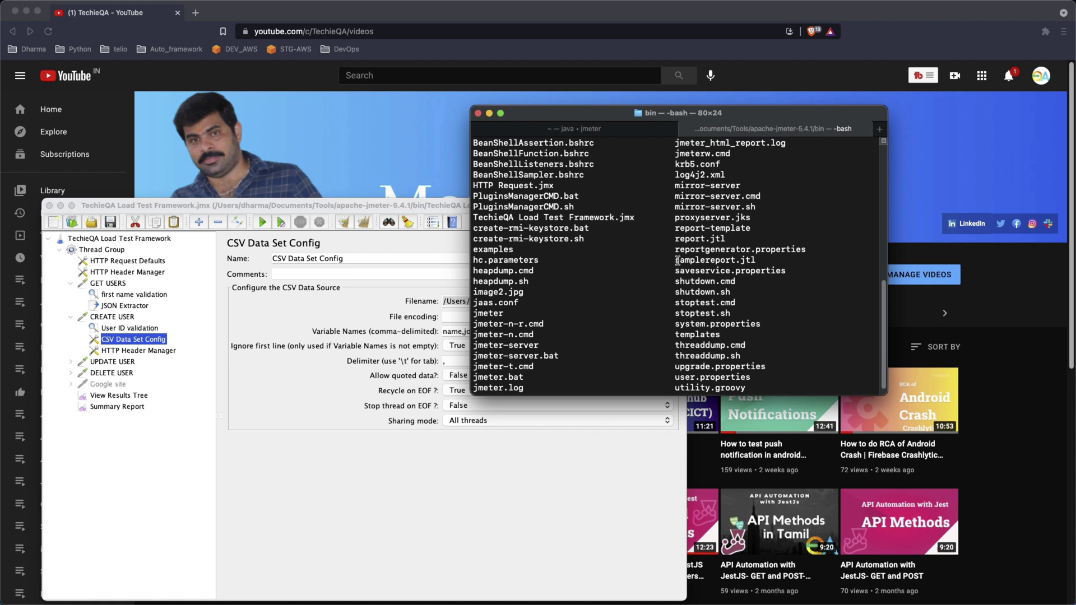
drag(677, 261, 744, 262)
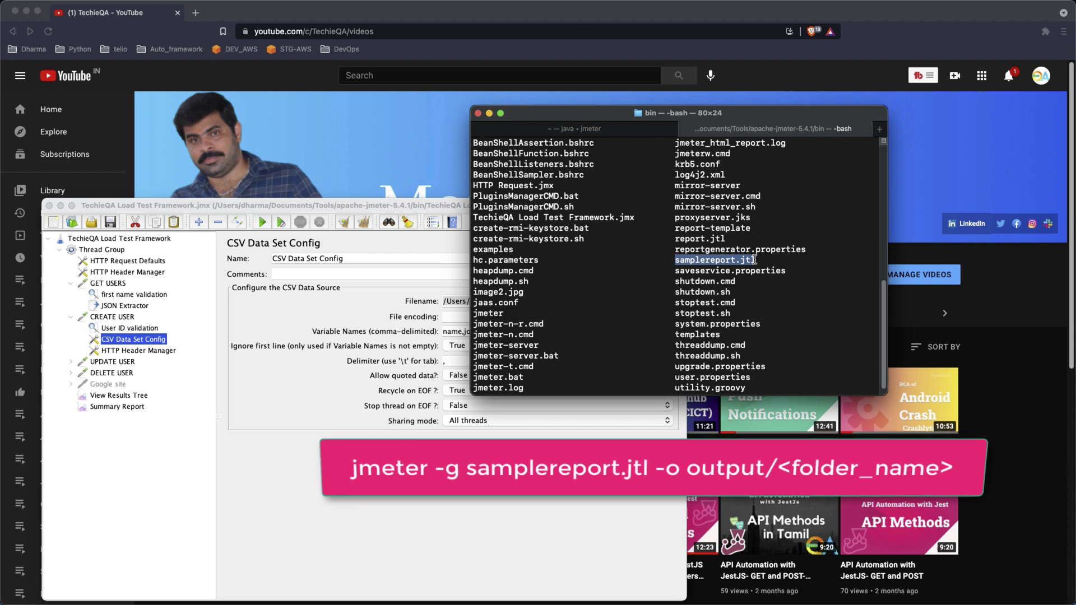
scroll(754, 260, down, 1)
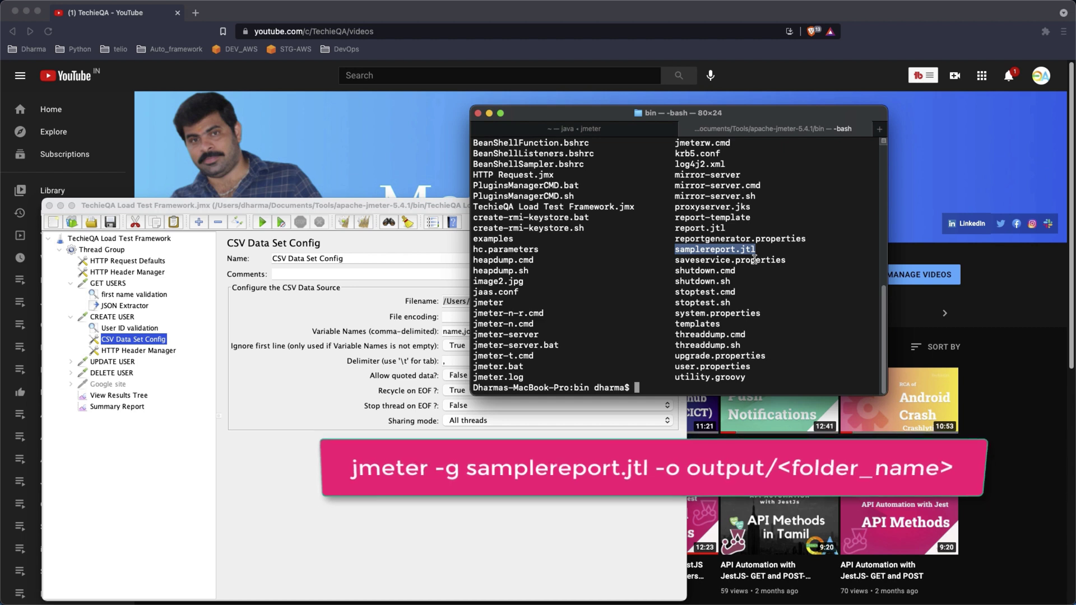
Step: Try to generate the HTML report from the results file by running jmeter -g samplereport.jtl -o output/1
text(jmee)
key(BackSpace)
text(ter)
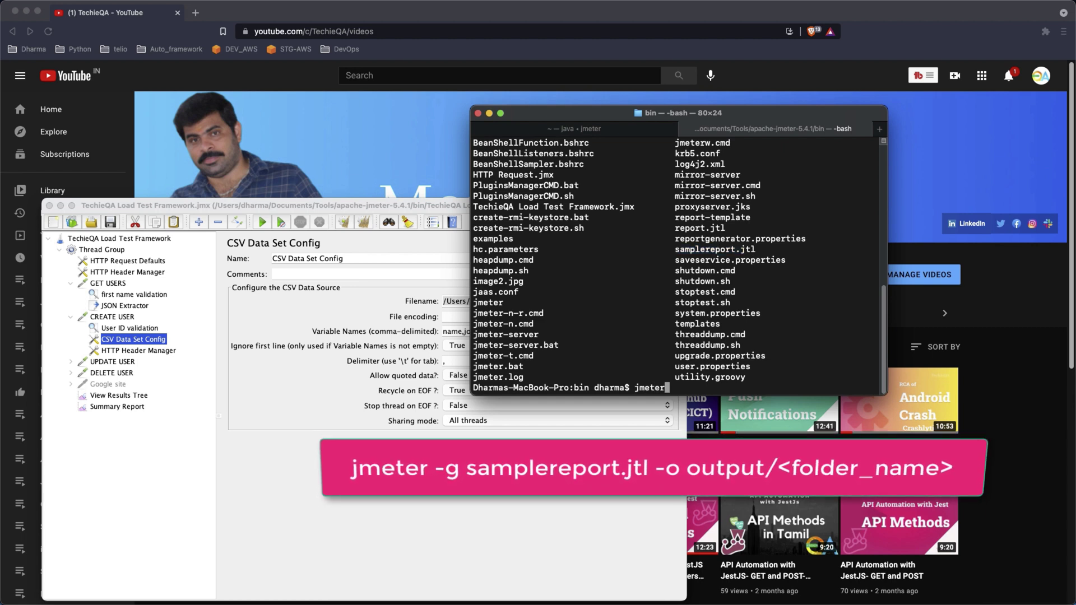
text( -g )
text(samplereport.jtl )
text(-0)
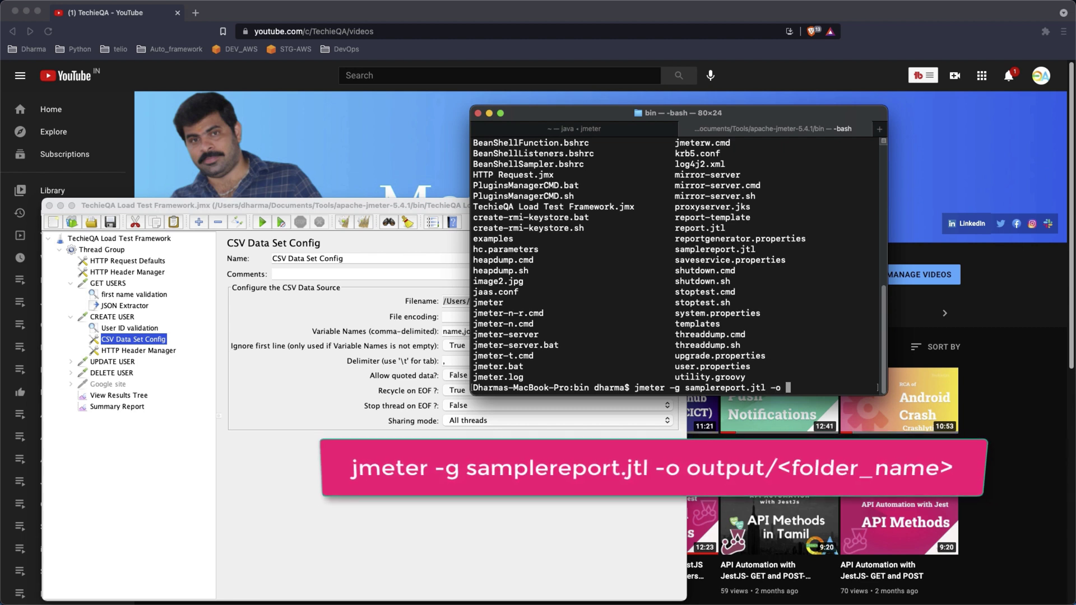
text( output/1)
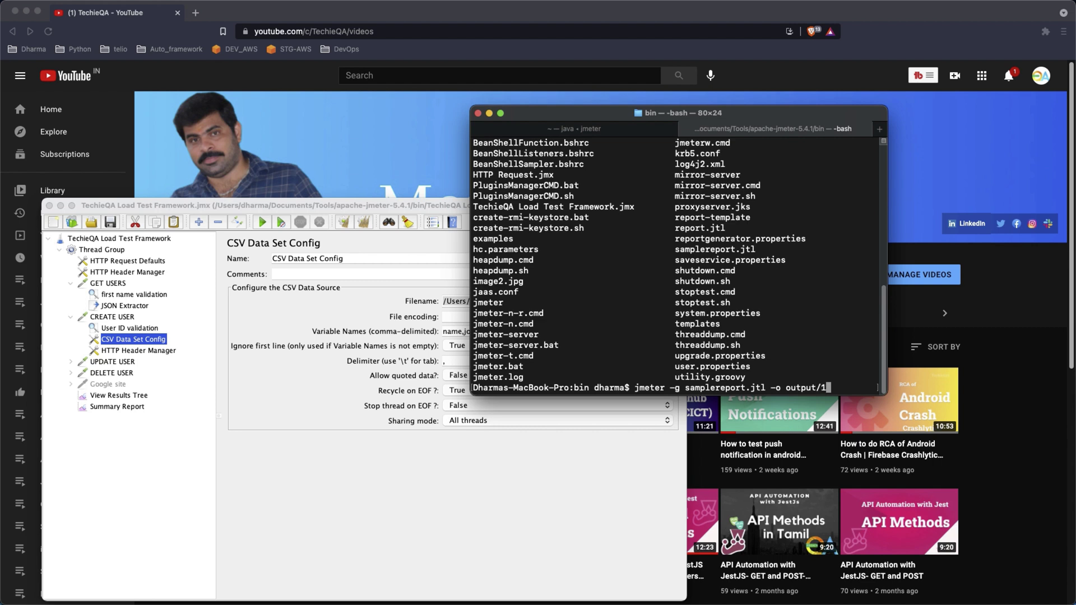
key(Return)
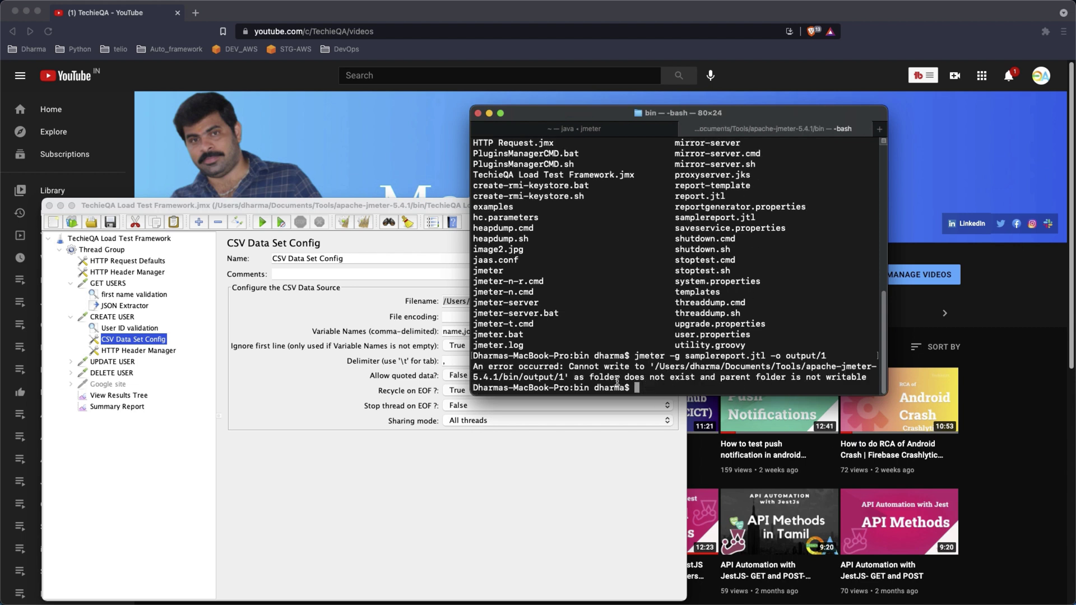
Step: Copy the Documents/Tools path from the terminal output and rerun jmeter -g samplereport.jtl -o with that full path followed by /output
drag(755, 377, 848, 376)
drag(654, 366, 800, 365)
key(super+c)
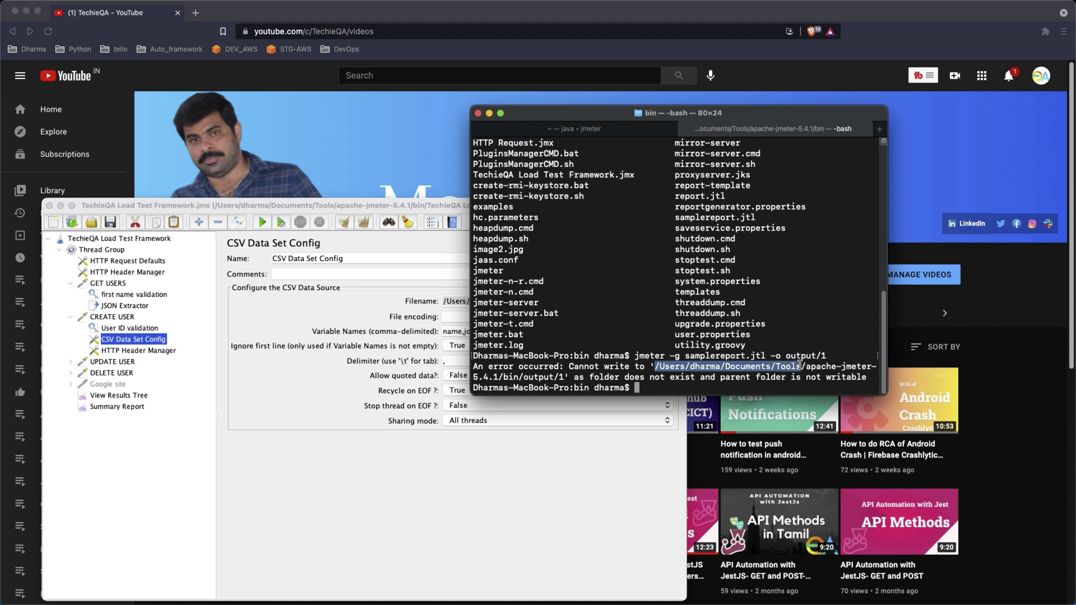
click(700, 393)
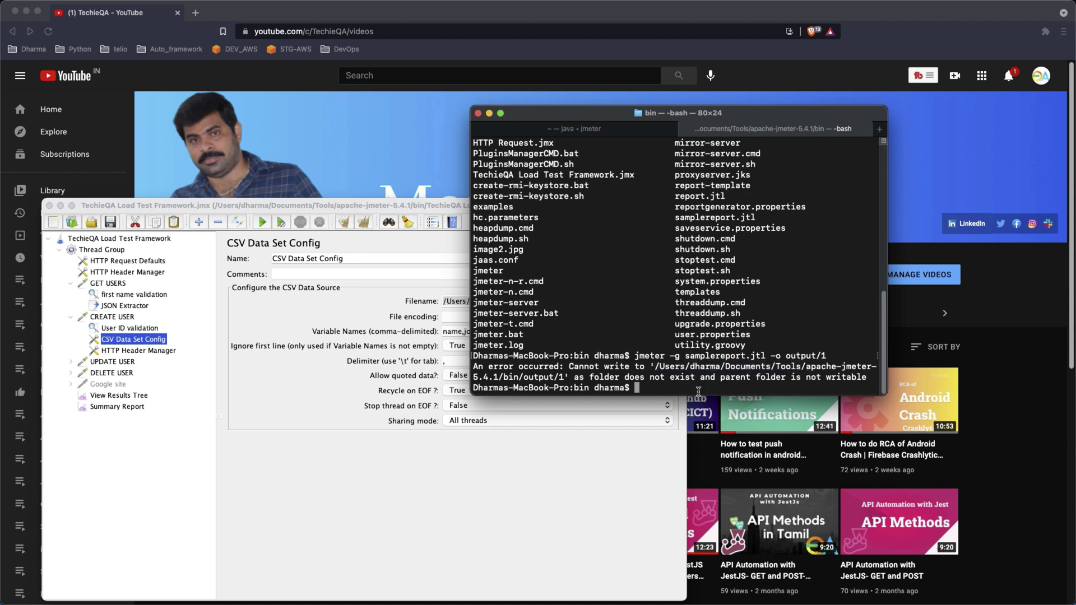
key(Up)
key(BackSpace)
key(BackSpace)
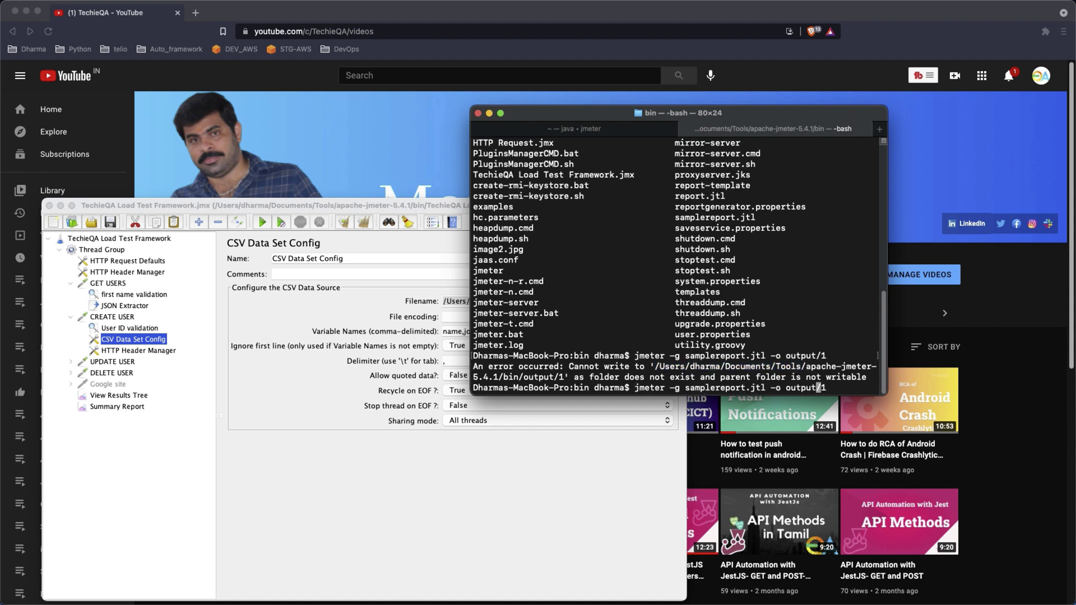
key(BackSpace)
key(BackSpace)
key(BackSpace)
key(BackSpace)
key(BackSpace)
key(BackSpace)
key(super+v)
text(/output)
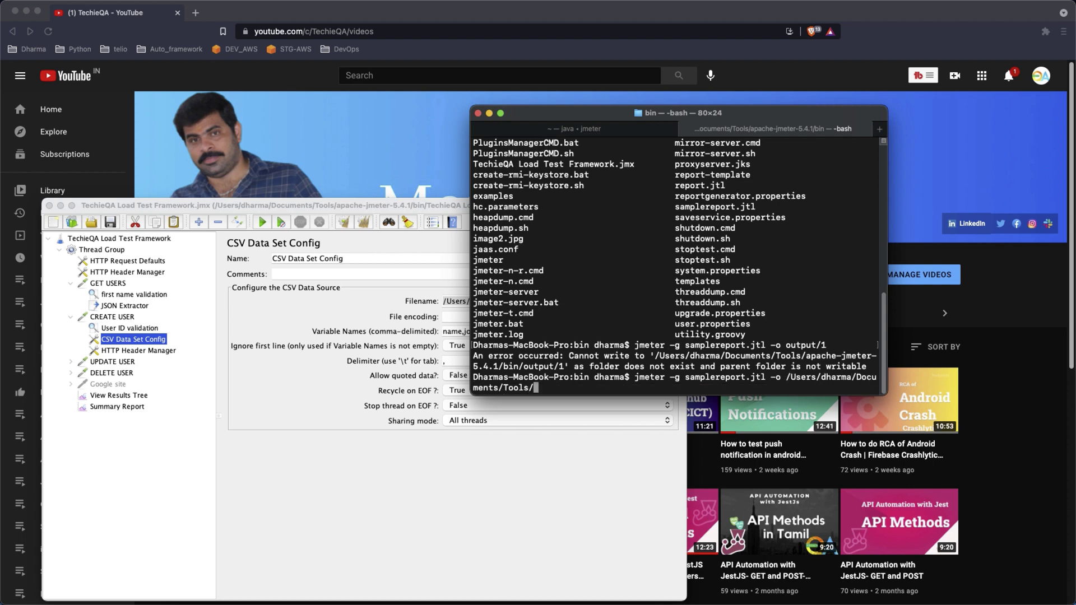
key(Return)
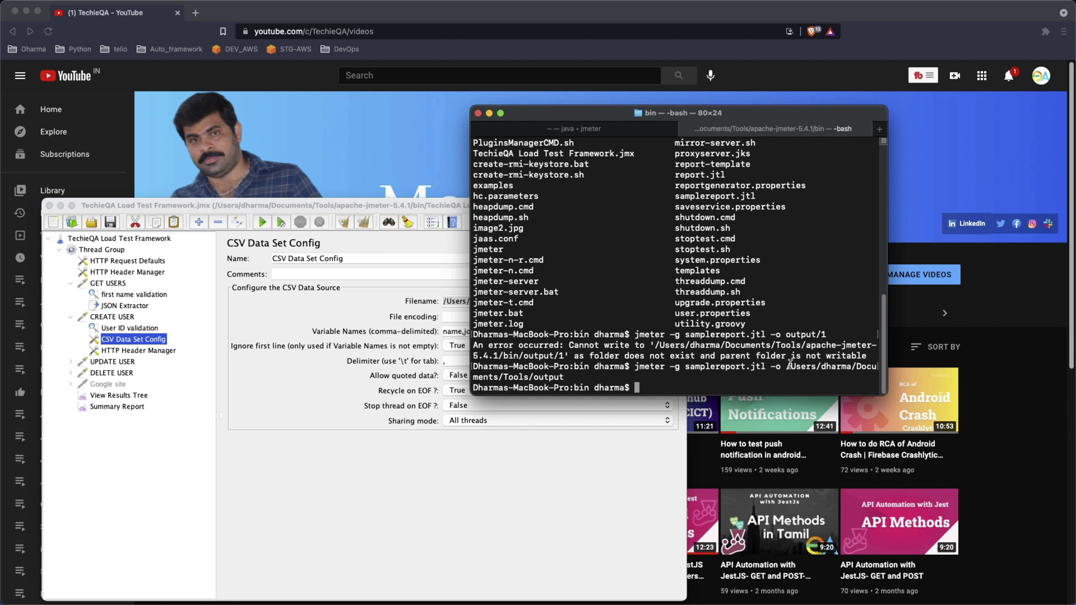
Step: Change the working directory to the Documents/Tools/output folder, list its files and open it in Finder
drag(785, 366, 570, 379)
key(super+c)
text(cd)
key(super+v)
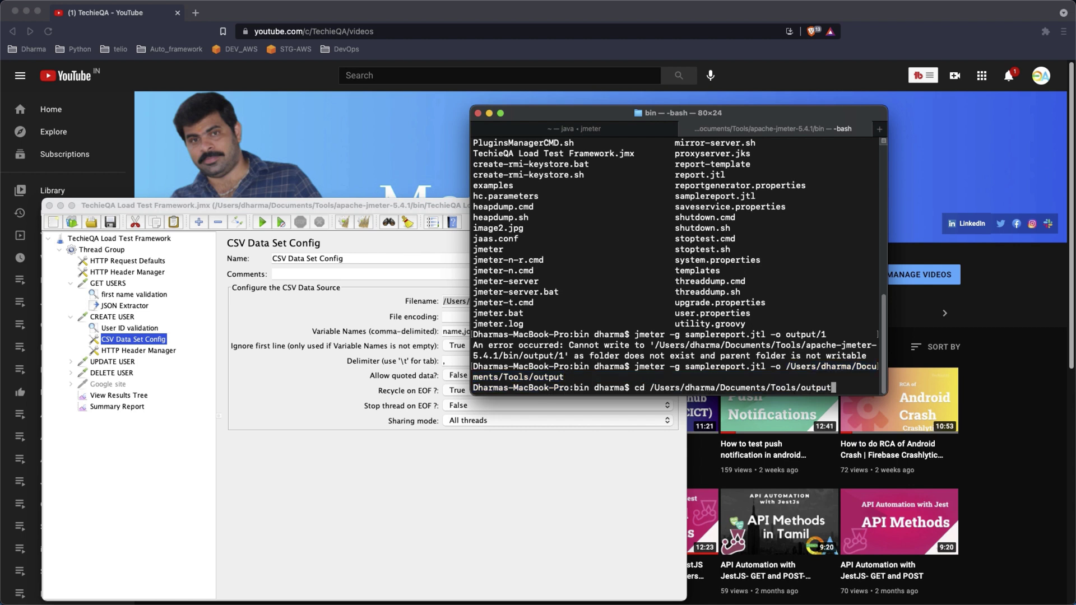
key(Return)
text(ls)
key(Return)
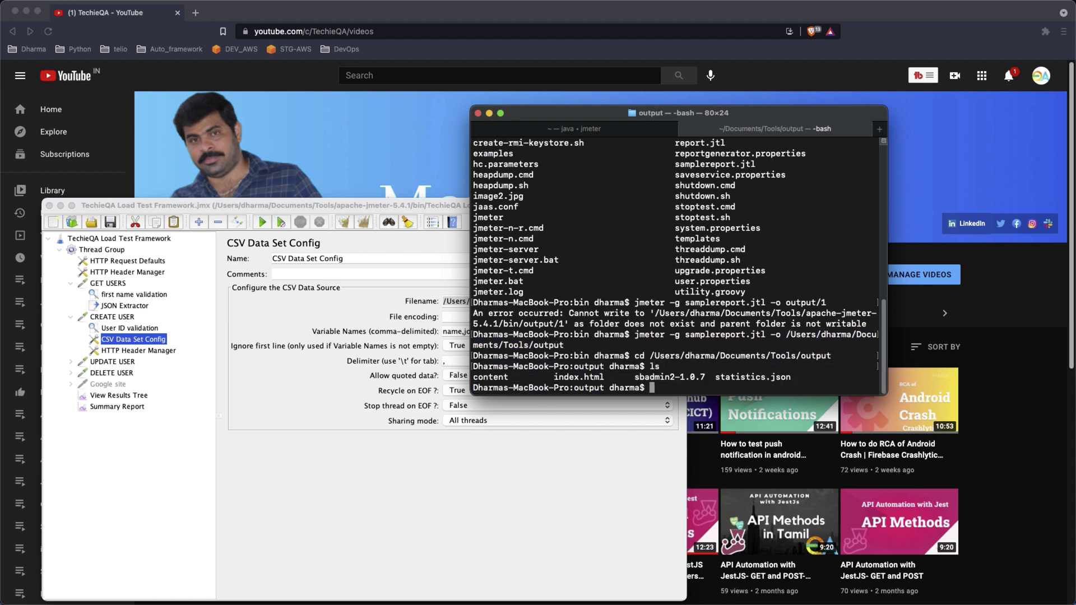
text(open .)
key(Return)
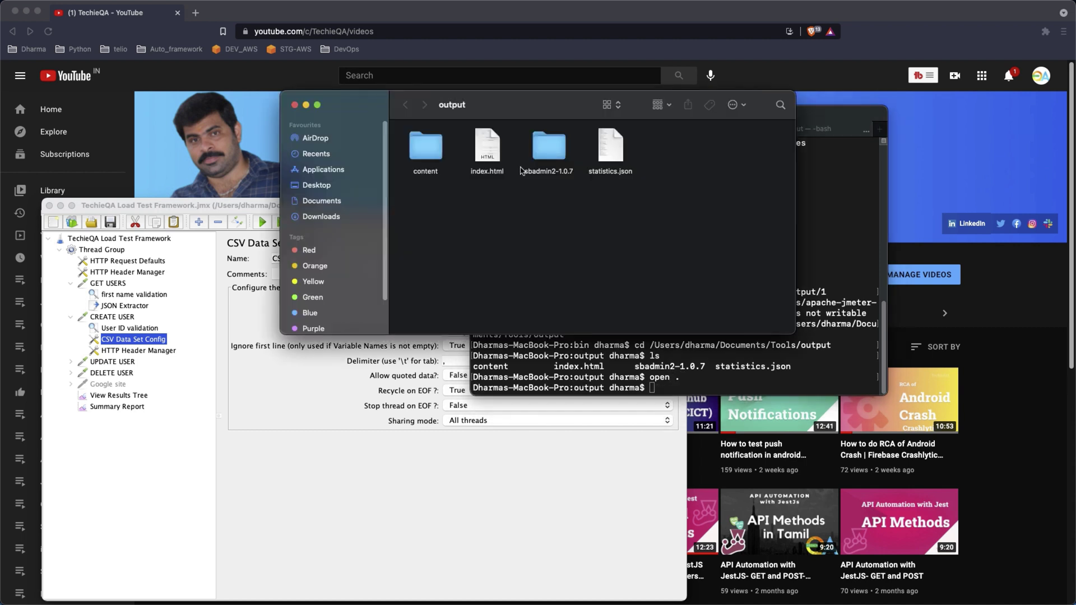
Step: Open index.html from the output folder in the browser and go to the report's Statistics table
click(488, 147)
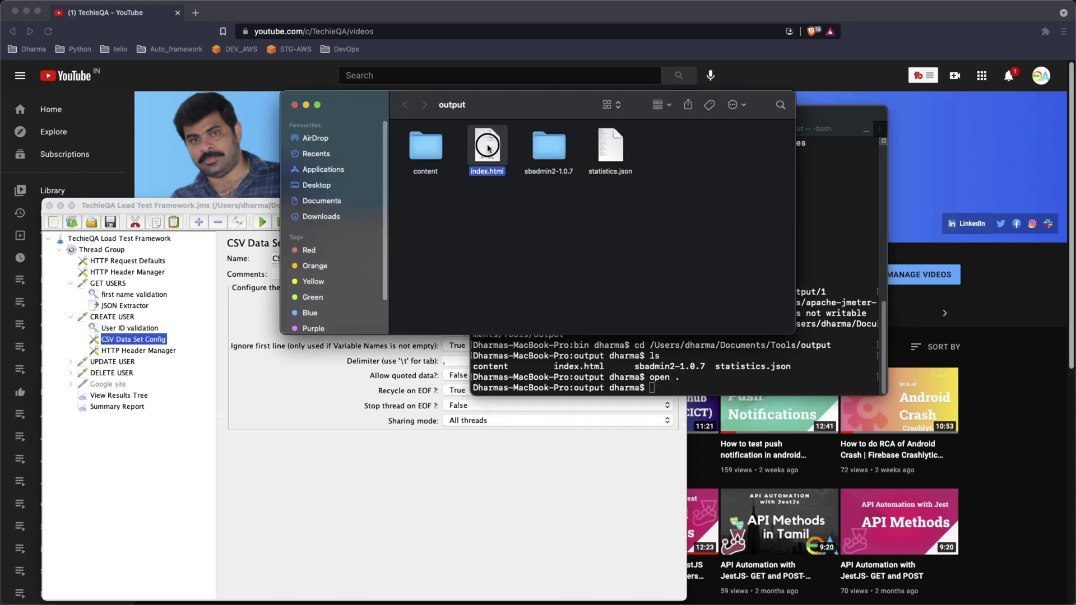
double_click(488, 147)
scroll(481, 271, down, 3)
scroll(481, 270, down, 2)
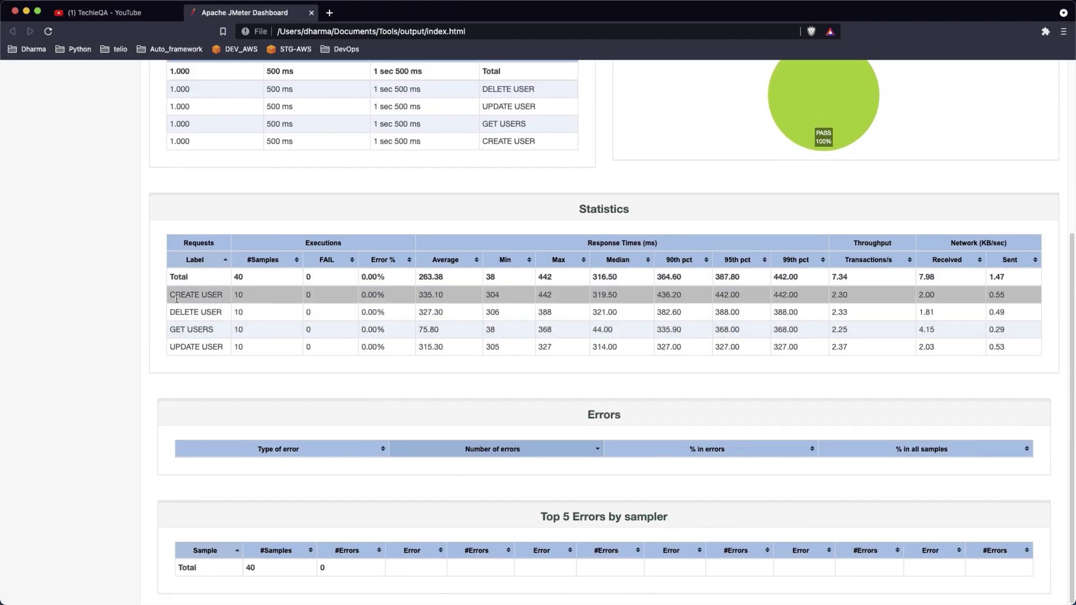
Step: Examine the sample counts per request and the Total row in the Statistics table
double_click(237, 295)
drag(170, 313, 234, 314)
click(242, 314)
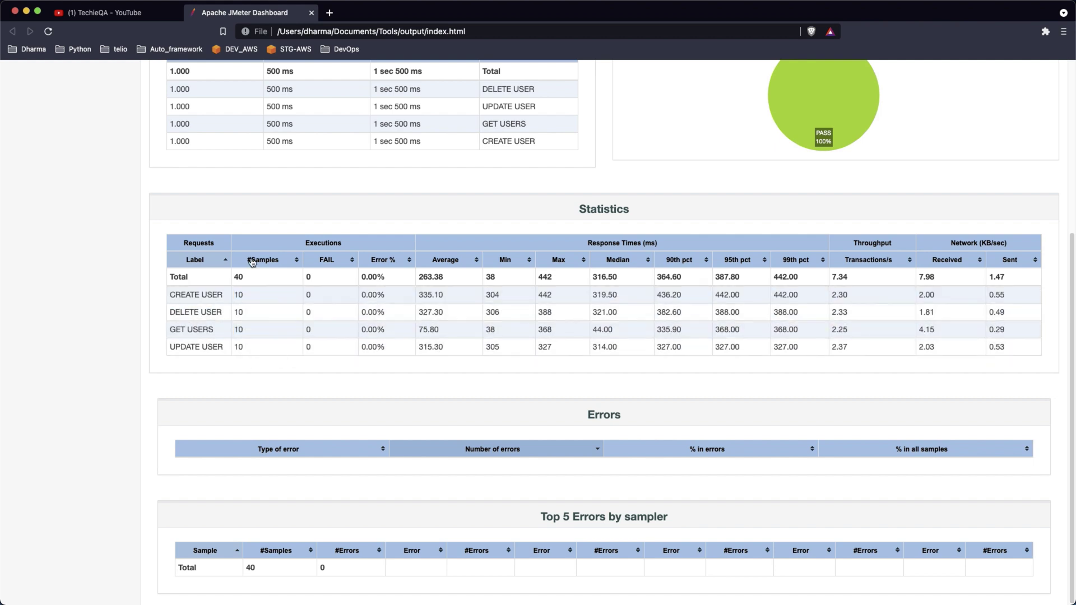
click(245, 280)
drag(244, 279, 231, 280)
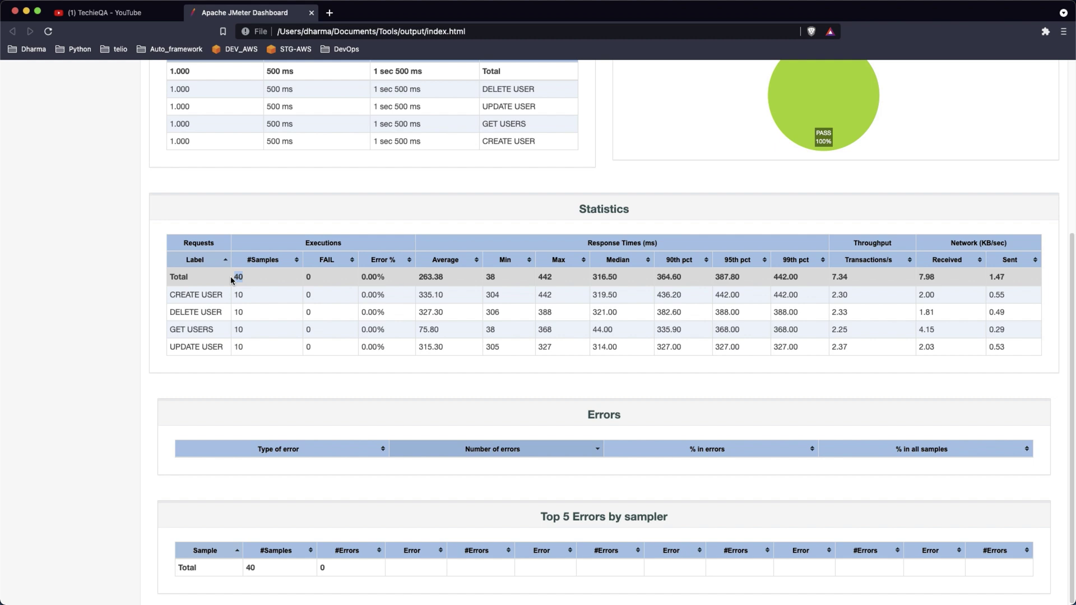
click(472, 364)
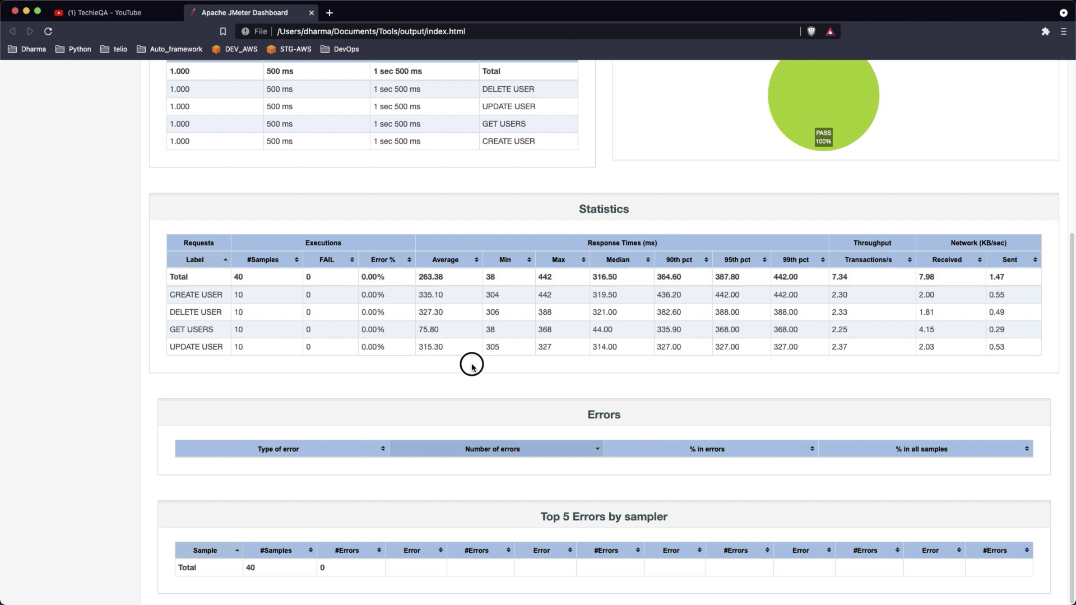
Step: Examine the average, min, max, median and percentile response times for the Total and DELETE USER rows
drag(419, 278, 552, 279)
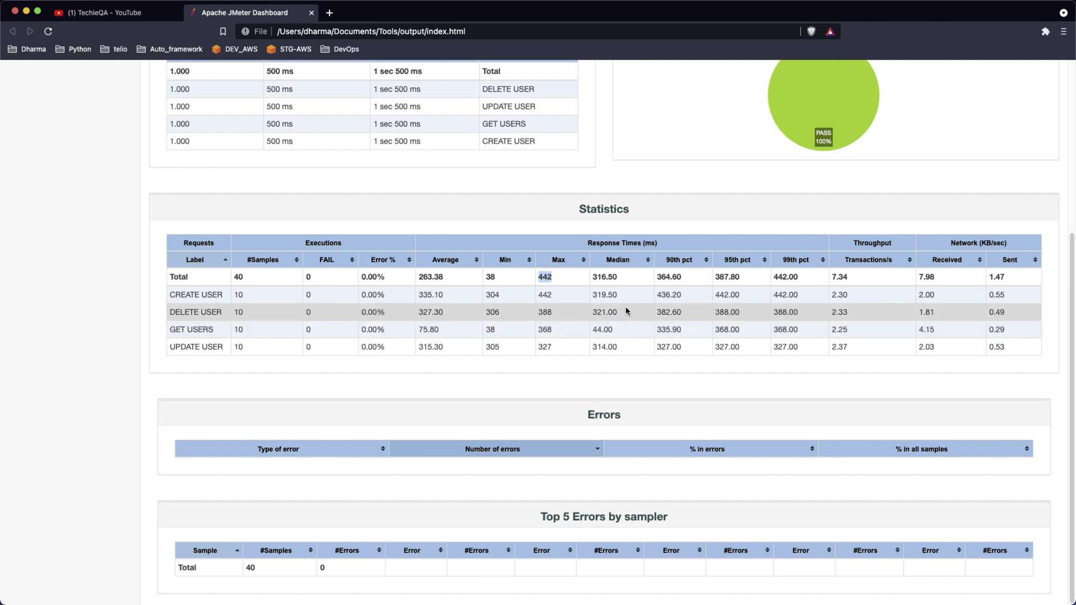
drag(418, 277, 427, 277)
drag(593, 277, 802, 277)
double_click(545, 312)
double_click(661, 312)
click(727, 312)
double_click(727, 312)
click(774, 311)
double_click(774, 310)
click(672, 311)
Step: Check the total throughput in transactions per second in the Statistics table
click(832, 277)
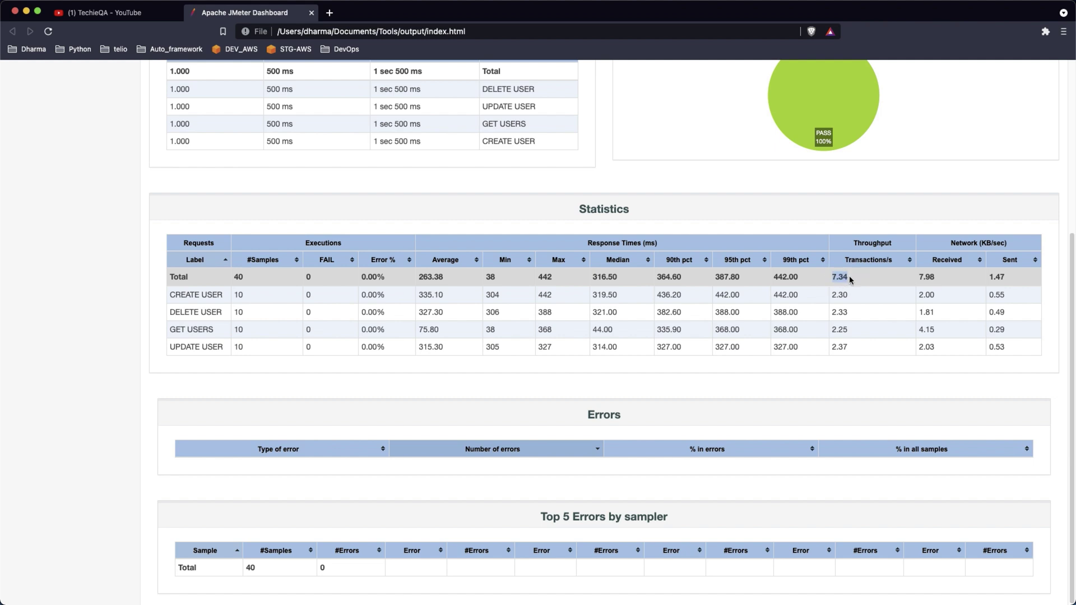
click(833, 278)
drag(832, 278, 859, 277)
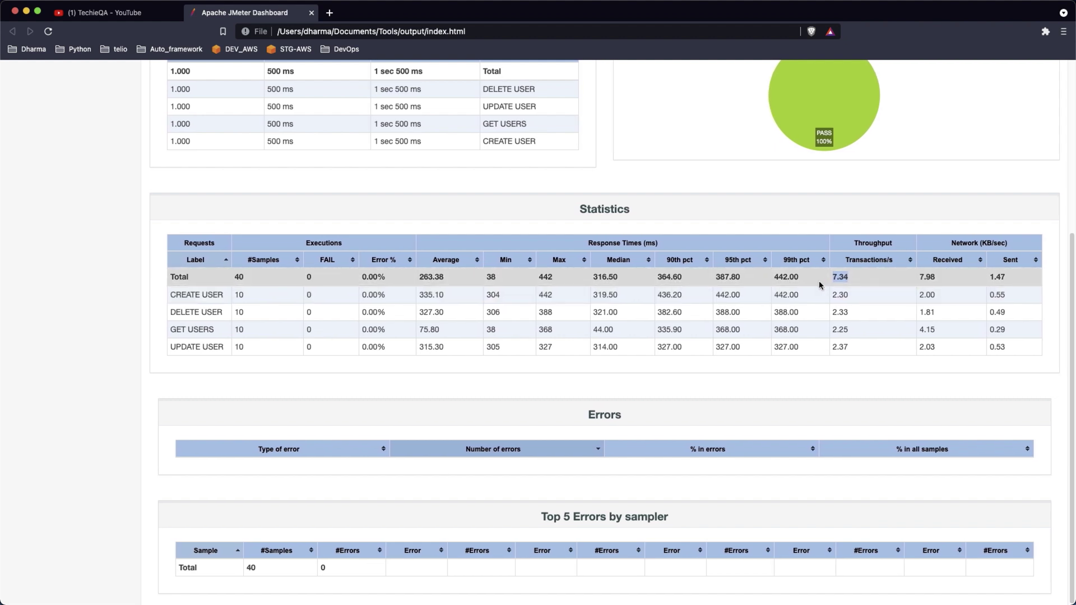
Step: Highlight the total average response time, then switch to the terminal and compare it with the test run's summary lines
scroll(819, 285, up, 1)
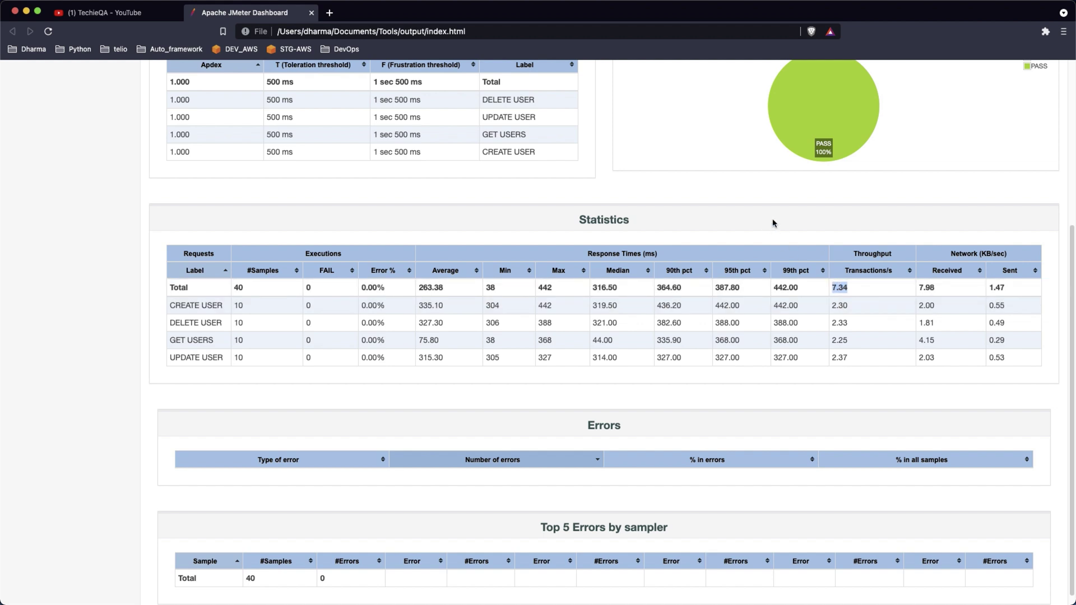
double_click(421, 288)
key(super+Tab)
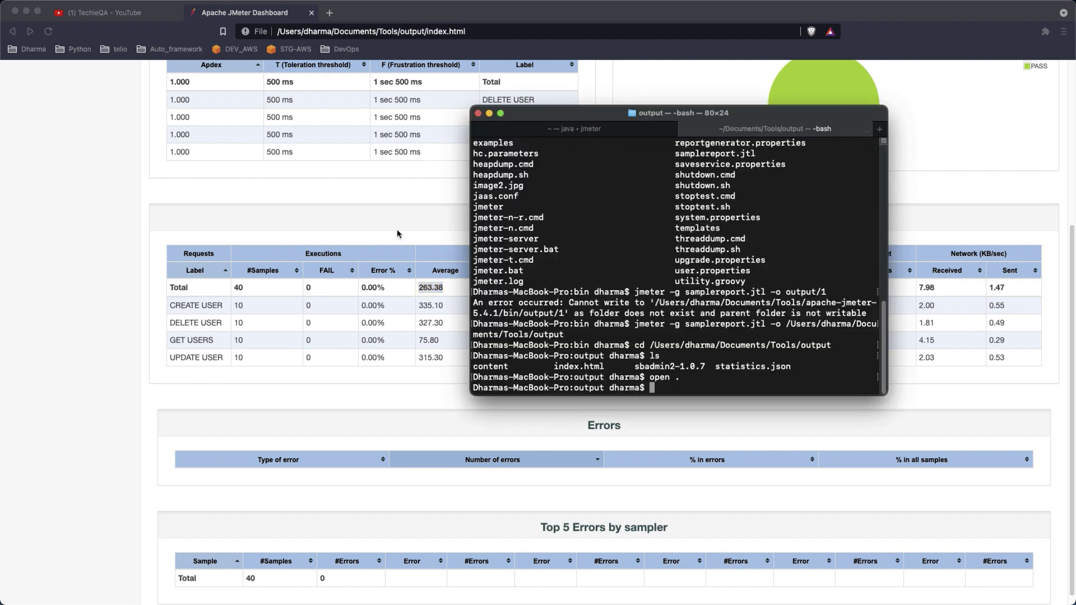
scroll(566, 239, up, 5)
drag(556, 241, 537, 195)
click(569, 232)
drag(530, 250, 473, 185)
click(473, 185)
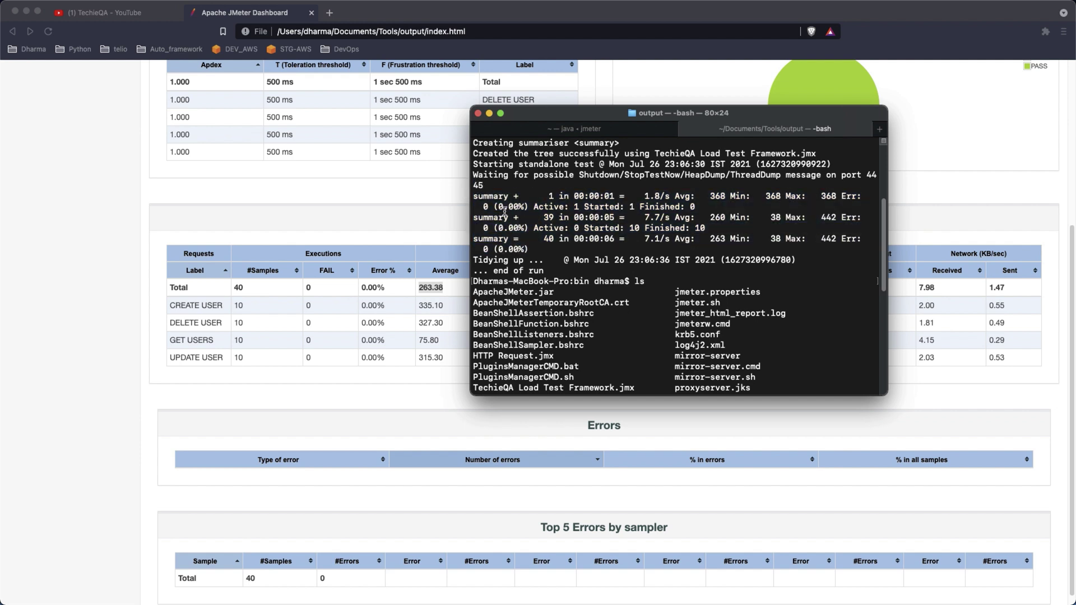
Step: Return to the JMeter dashboard in the browser and review the test information, APDEX and Requests Summary sections
click(415, 234)
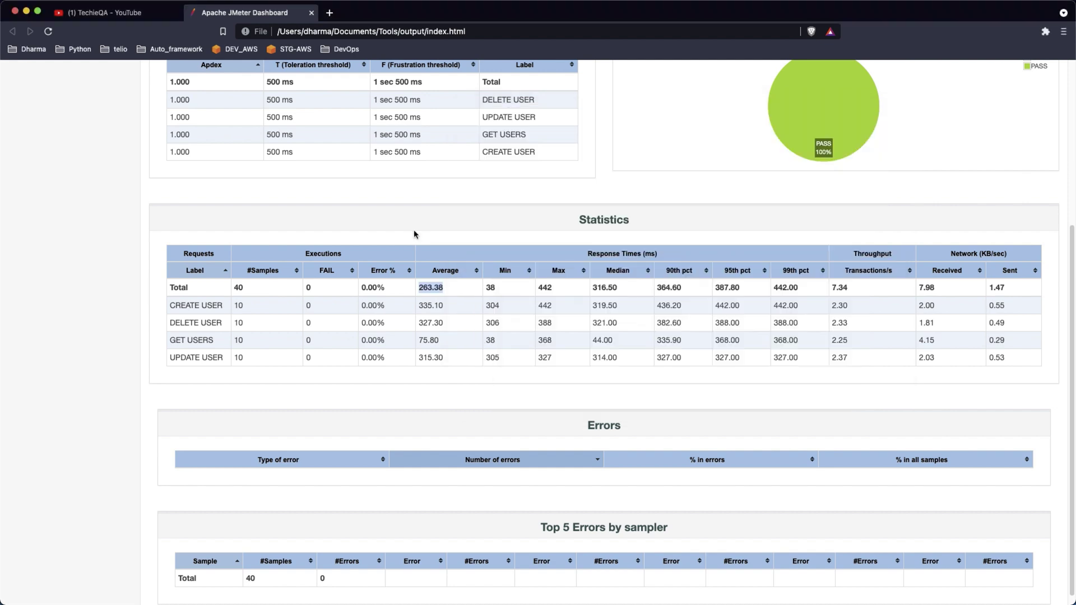
scroll(415, 234, up, 5)
scroll(415, 235, down, 5)
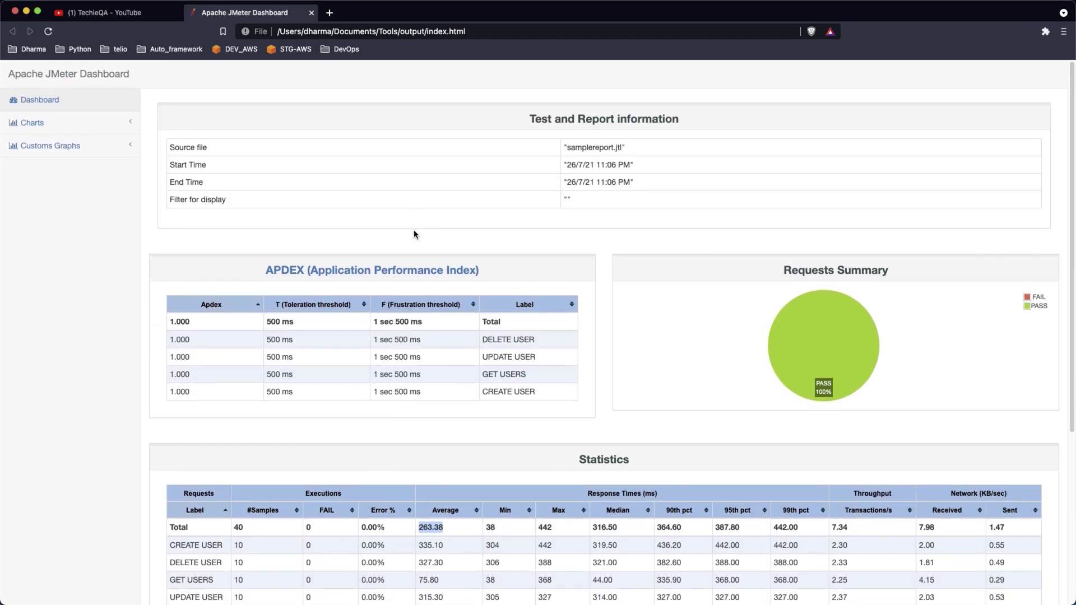
Step: Review the dashboard's APDEX, Requests Summary, Statistics, Errors and Top 5 Errors by sampler sections
scroll(414, 234, up, 5)
scroll(415, 234, down, 5)
scroll(415, 234, up, 5)
scroll(414, 234, down, 1)
scroll(377, 187, down, 5)
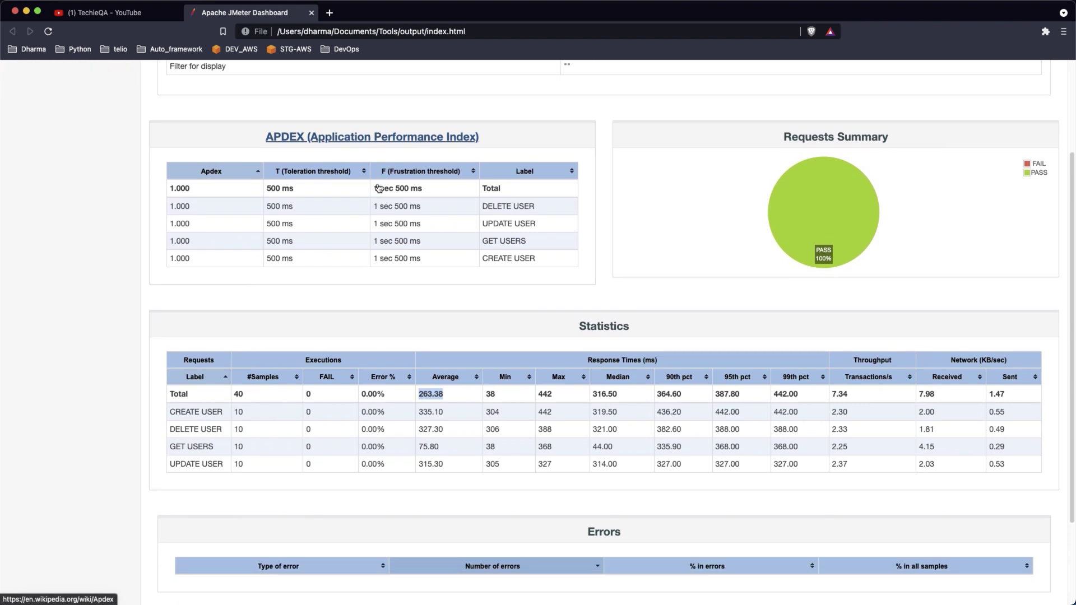
scroll(378, 184, down, 1)
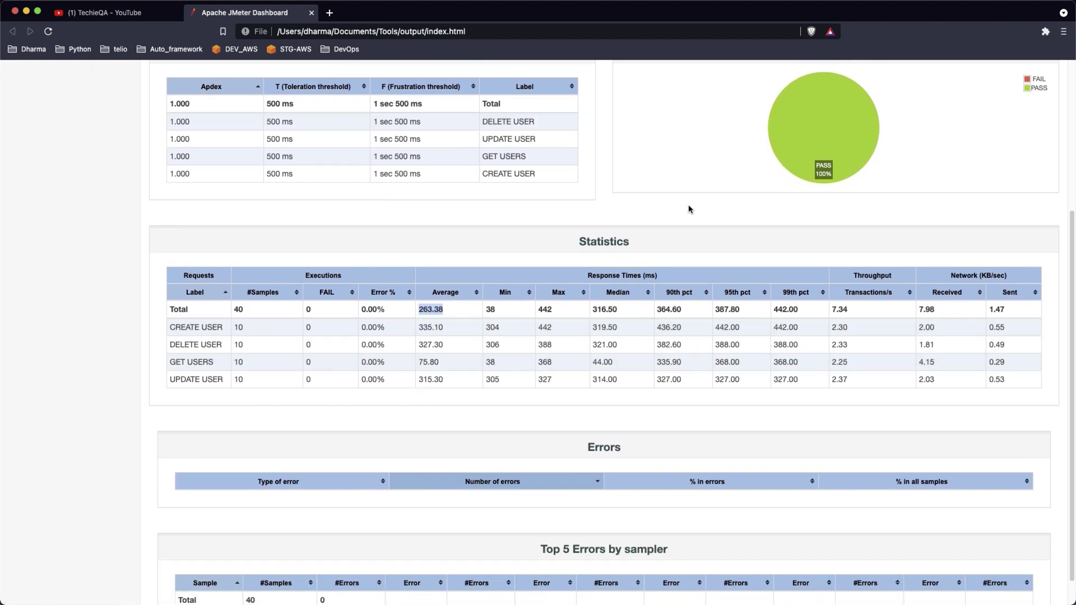
scroll(531, 485, down, 1)
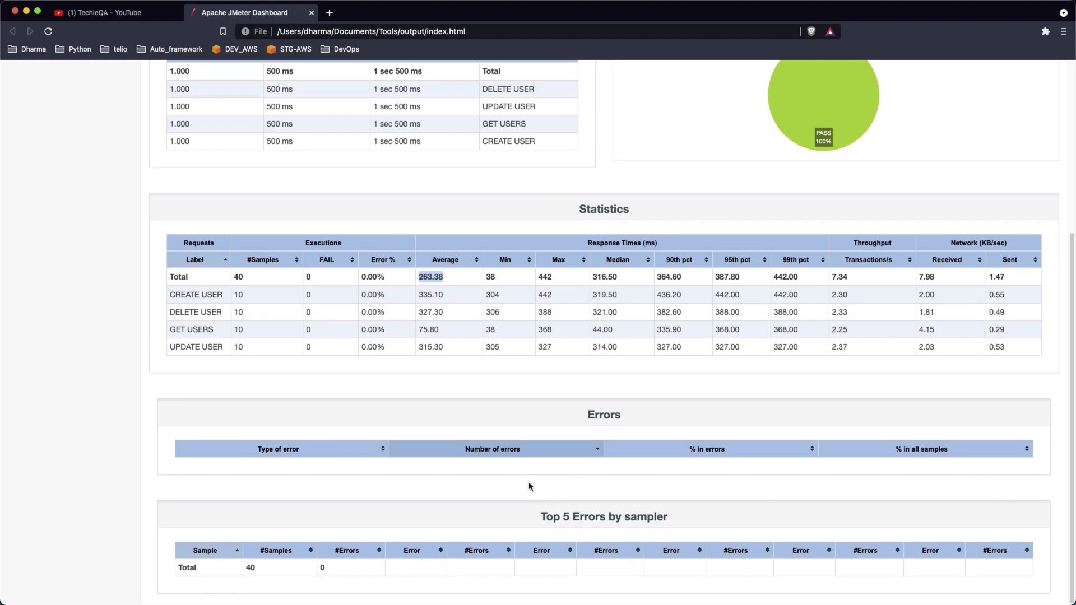
scroll(530, 487, up, 6)
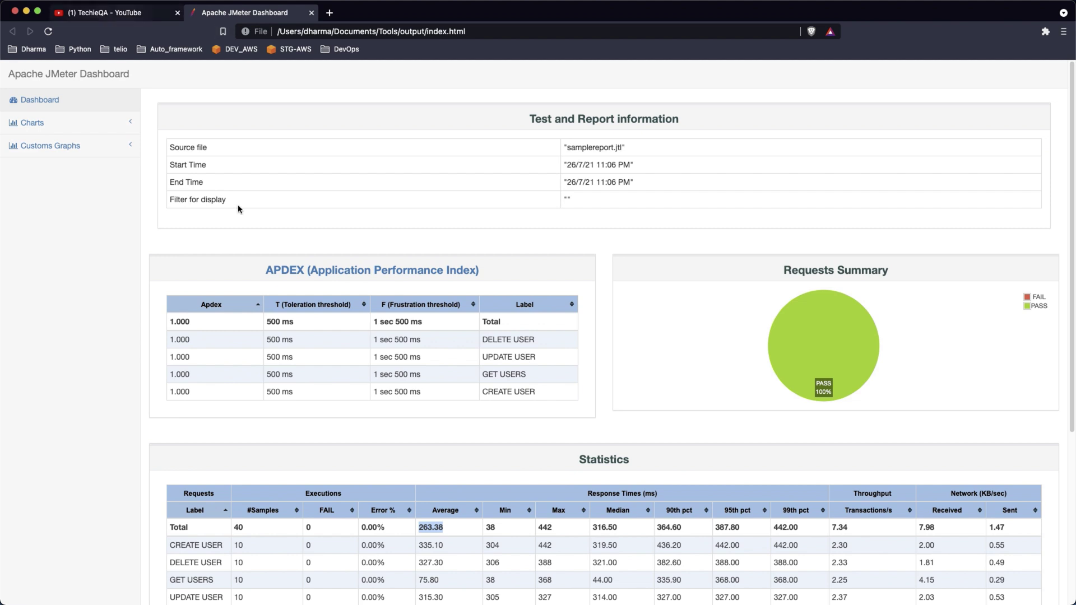
Step: Check the latest terminal output, then switch to JMeter and open the Thread Group's number of threads for editing
key(super+Tab)
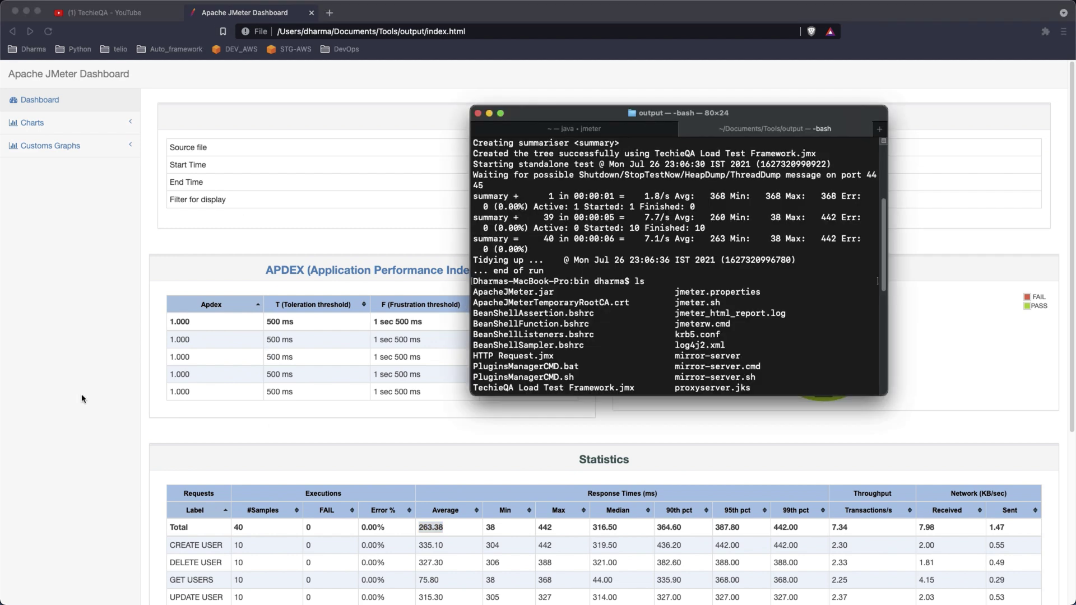
scroll(662, 383, down, 5)
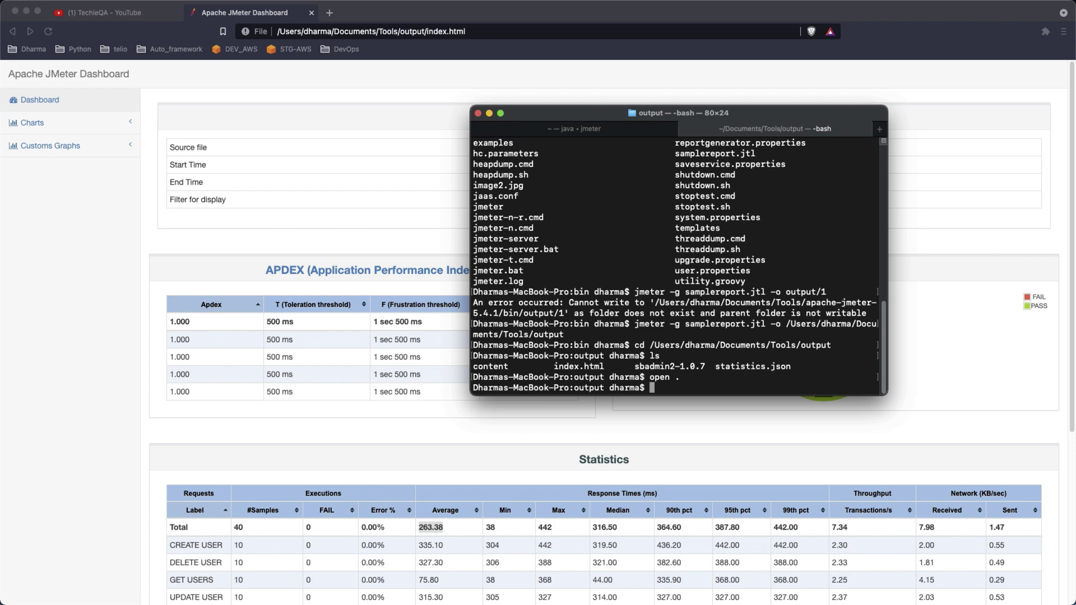
key(super+Tab)
click(99, 285)
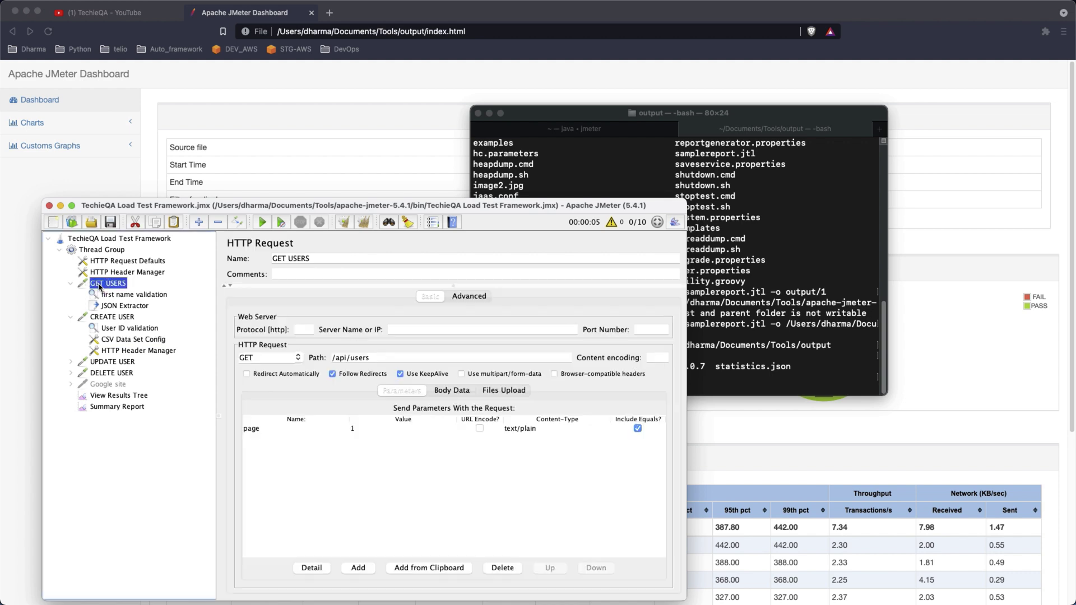
click(101, 250)
click(344, 352)
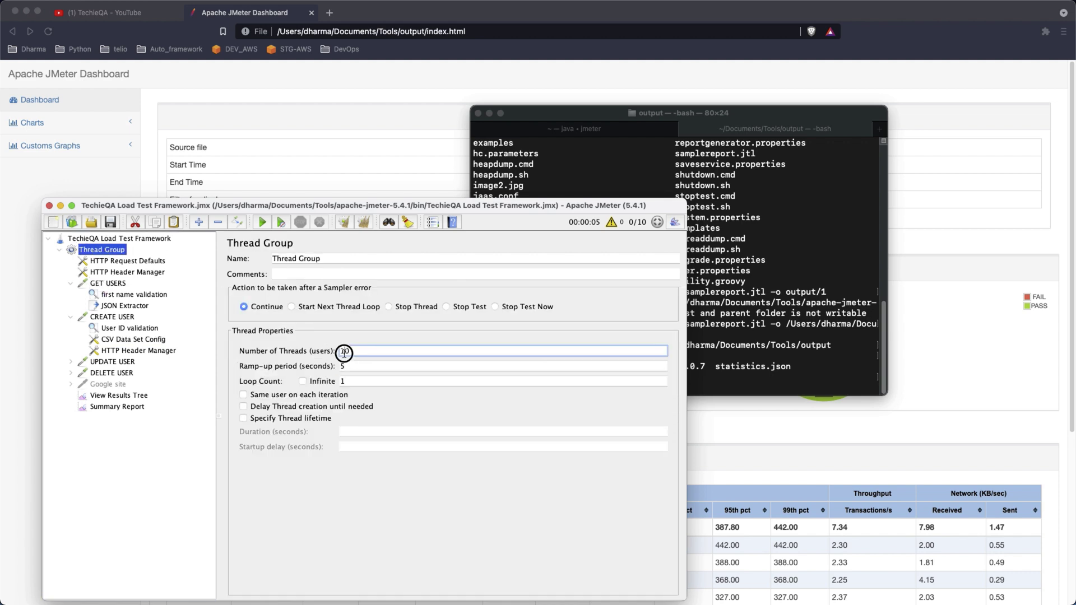
double_click(344, 352)
text(20)
double_click(341, 352)
text(5)
Step: Set the Thread Group's number of threads to the property expression ${__P(threads,1)}
key(BackSpace)
text(${__)
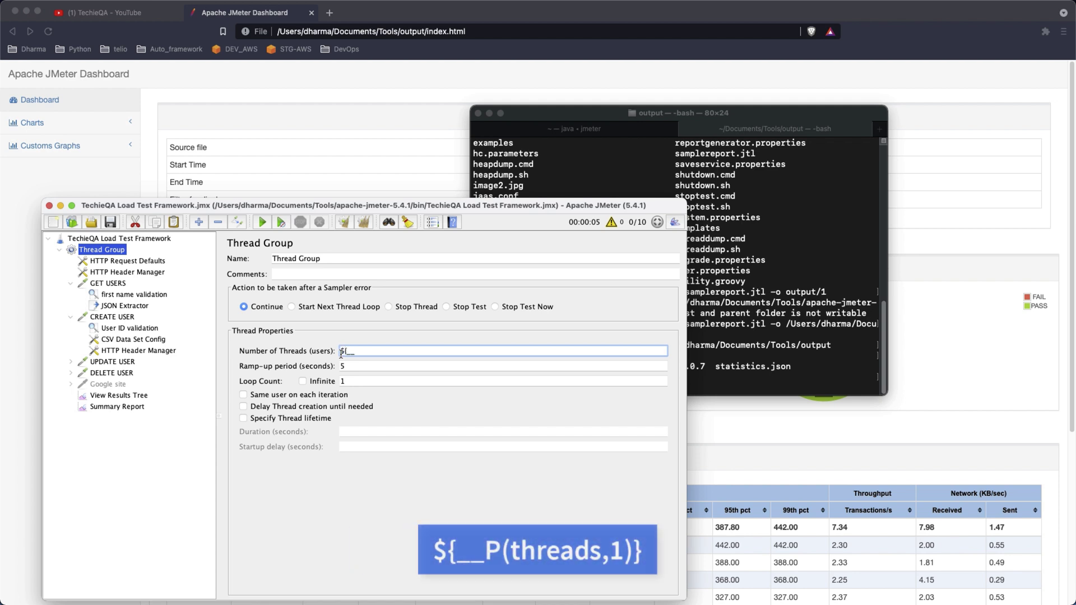
text(P)
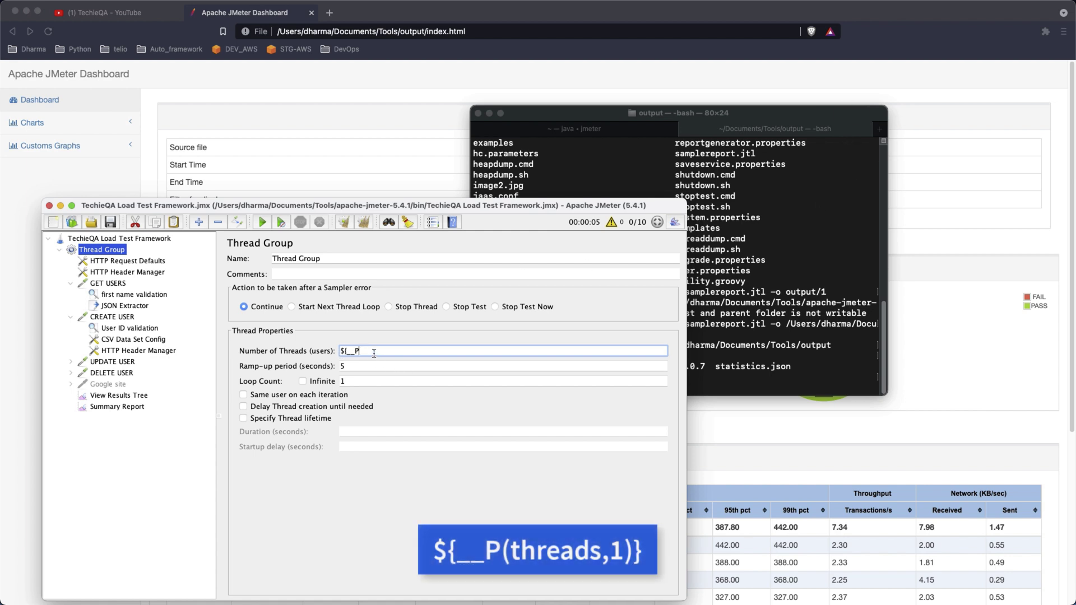
text(()
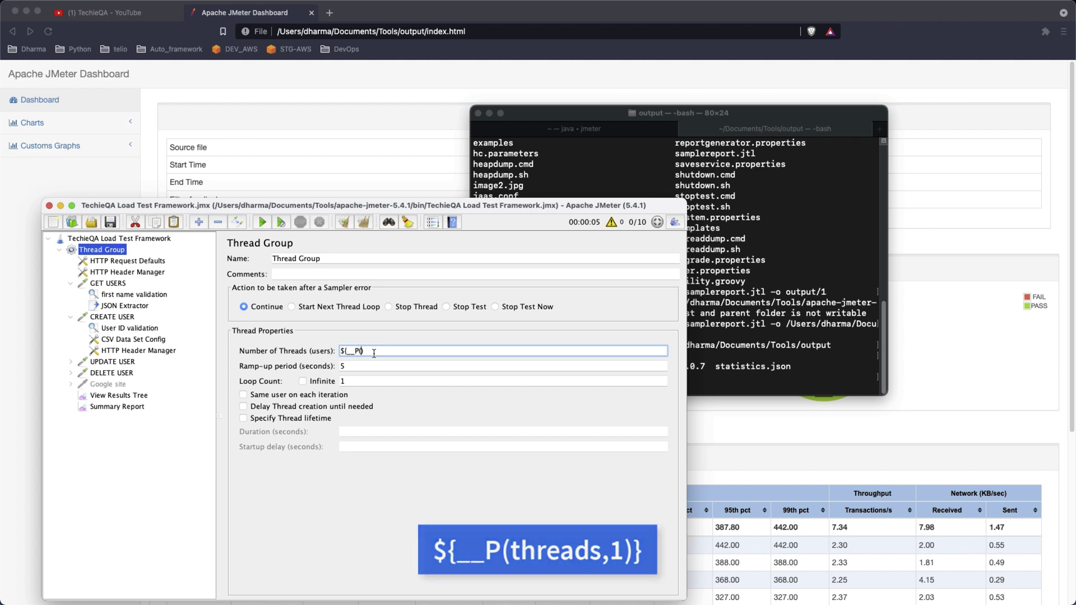
text(threads)
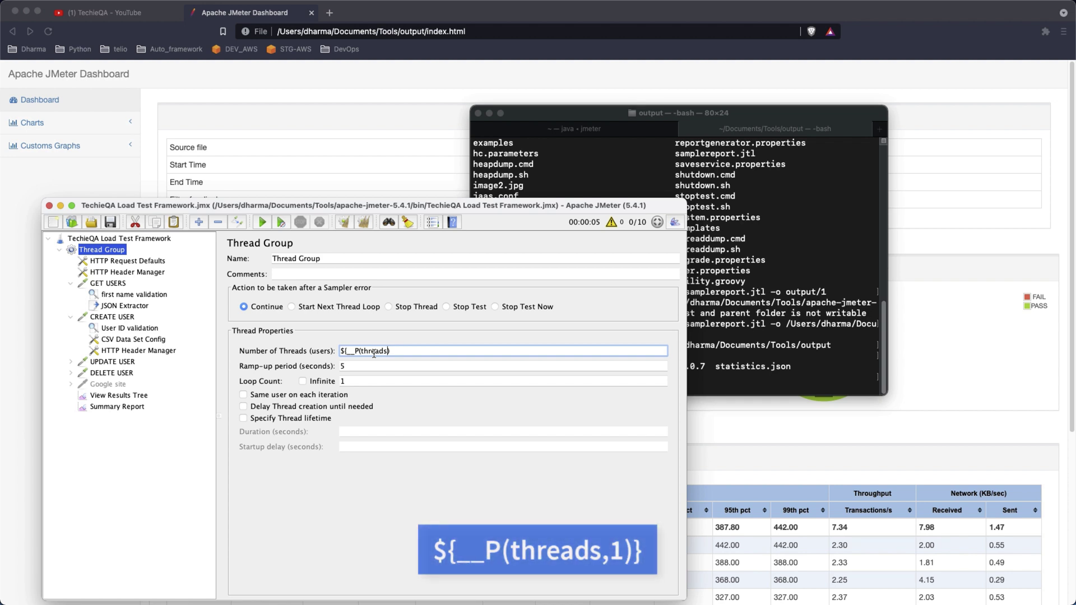
text(,1))
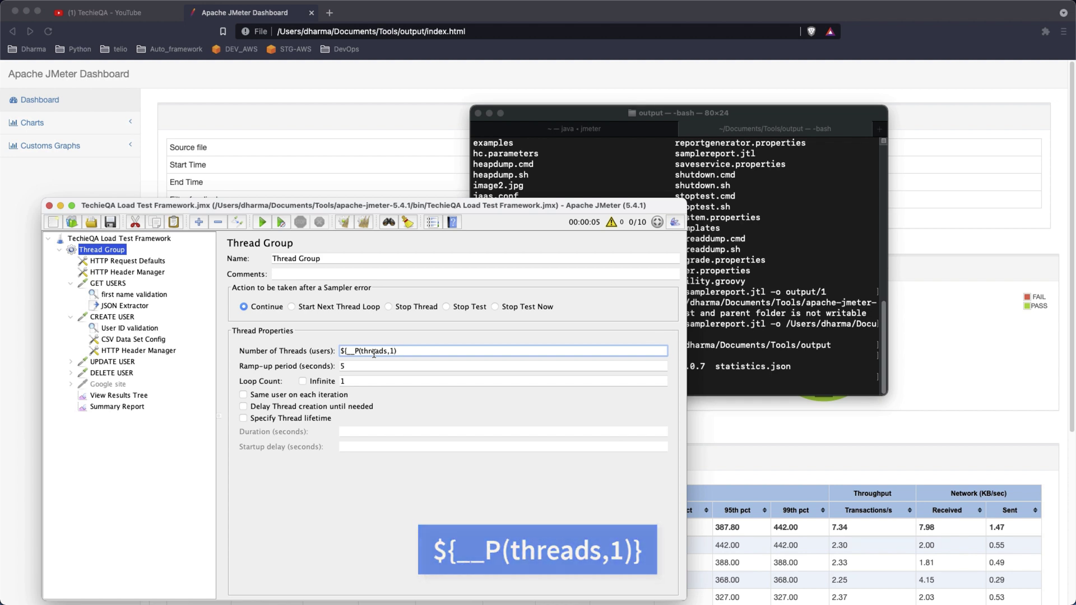
text(})
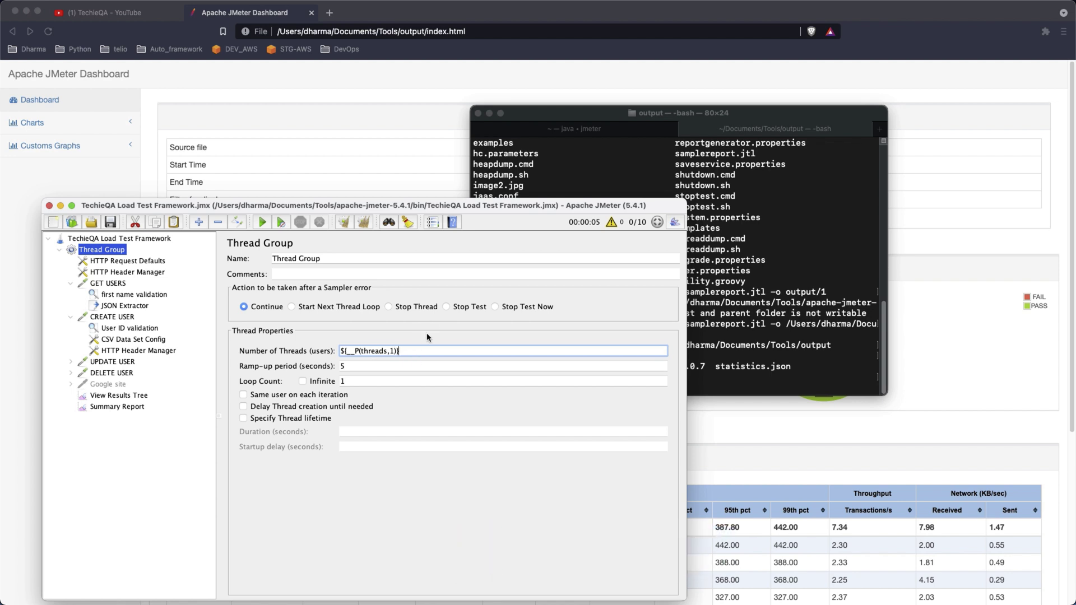
Step: Highlight the parts of the number-of-threads expression, including the threads property name
mouse_move(341, 351)
mouse_down()
mouse_move(404, 351)
mouse_move(350, 352)
mouse_up()
click(344, 352)
click(393, 352)
double_click(373, 350)
click(372, 351)
Step: Switch to the terminal and change to the parent Tools directory with cd .
click(746, 379)
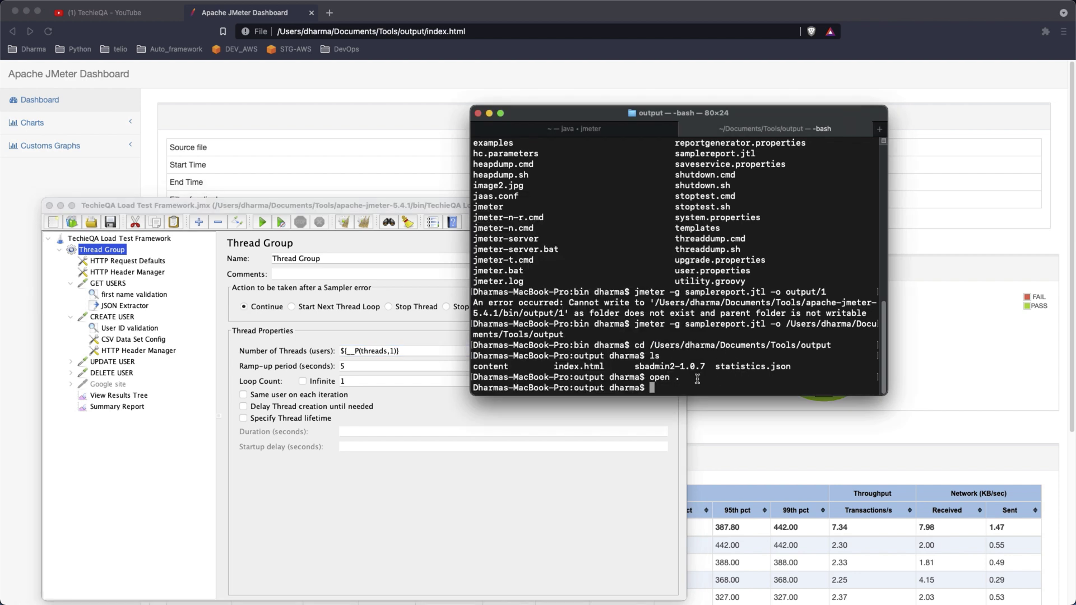
text(cd ..)
key(Return)
text(cd)
key(BackSpace)
key(BackSpace)
key(BackSpace)
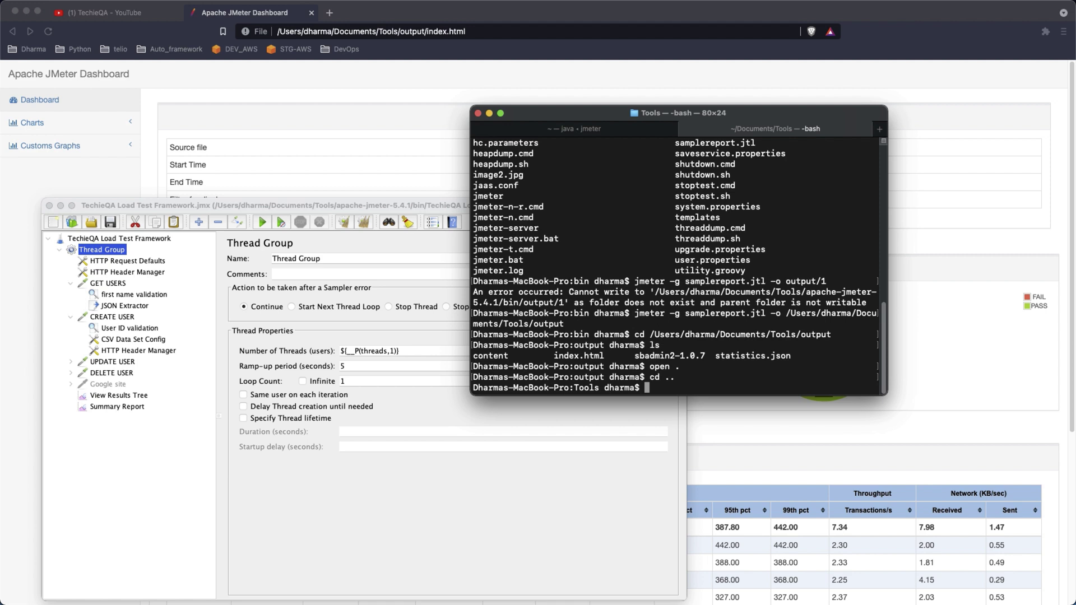
Step: Begin a jmeter command with the test plan path apache-jmeter-5.4.1/bin/TechieQA\ Load\ Test\ Framework.jmx, without running it
text(jmeter apache-j)
key(Tab)
text(b)
key(Tab)
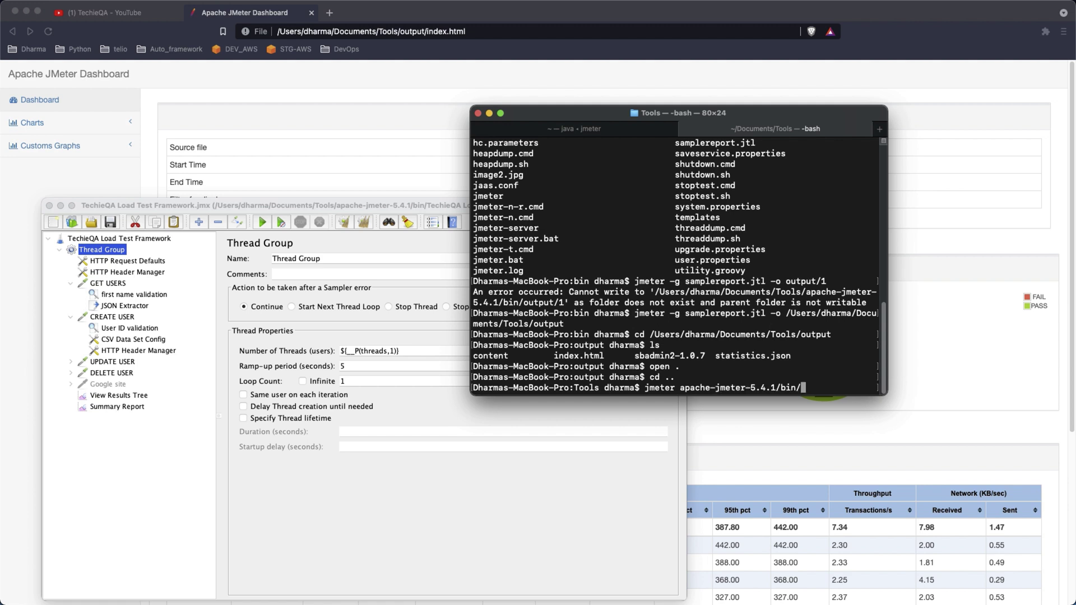
text(TE)
key(Tab)
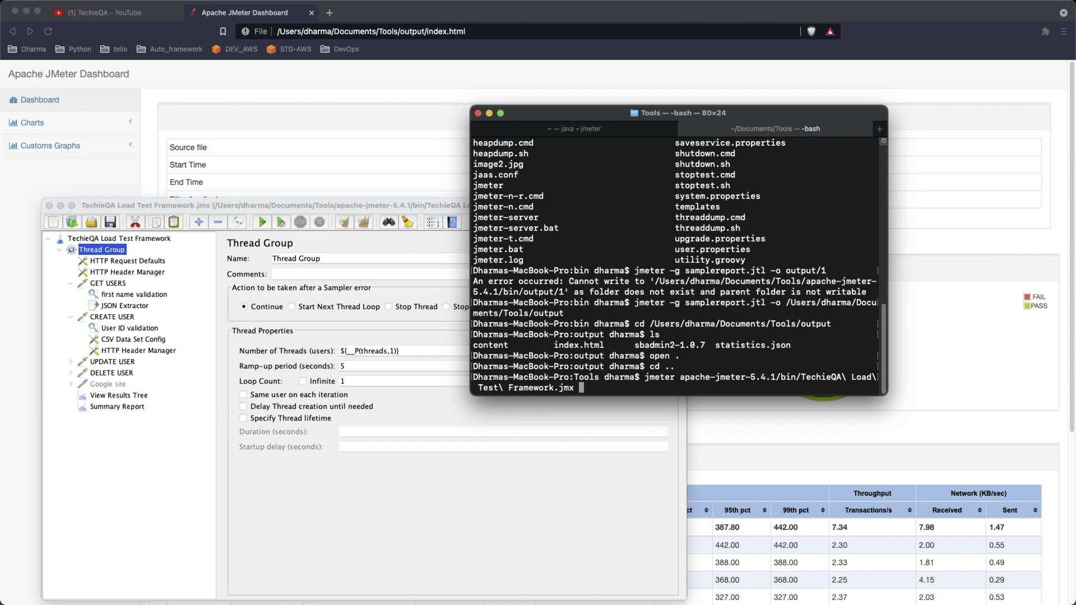
Step: Insert the property option -Jthreads=15 before the test plan path, matching the threads property name in the Thread Group
key(Left)
key(Left)
key(Left)
key(Left)
key(Left)
key(Left)
key(Left)
key(Left)
key(Left)
key(Left)
key(Left)
key(Left)
key(Left)
key(Left)
key(Left)
key(Left)
key(Left)
key(Left)
key(Left)
key(Left)
key(Left)
key(Left)
key(Left)
key(Left)
key(Left)
key(Left)
key(Left)
key(Left)
key(Left)
key(Left)
key(Left)
key(Left)
key(Left)
key(Left)
key(Left)
key(Left)
key(Left)
key(Left)
key(Left)
key(Left)
key(Left)
key(Left)
key(Left)
key(Left)
key(Left)
key(Left)
double_click(371, 352)
click(676, 379)
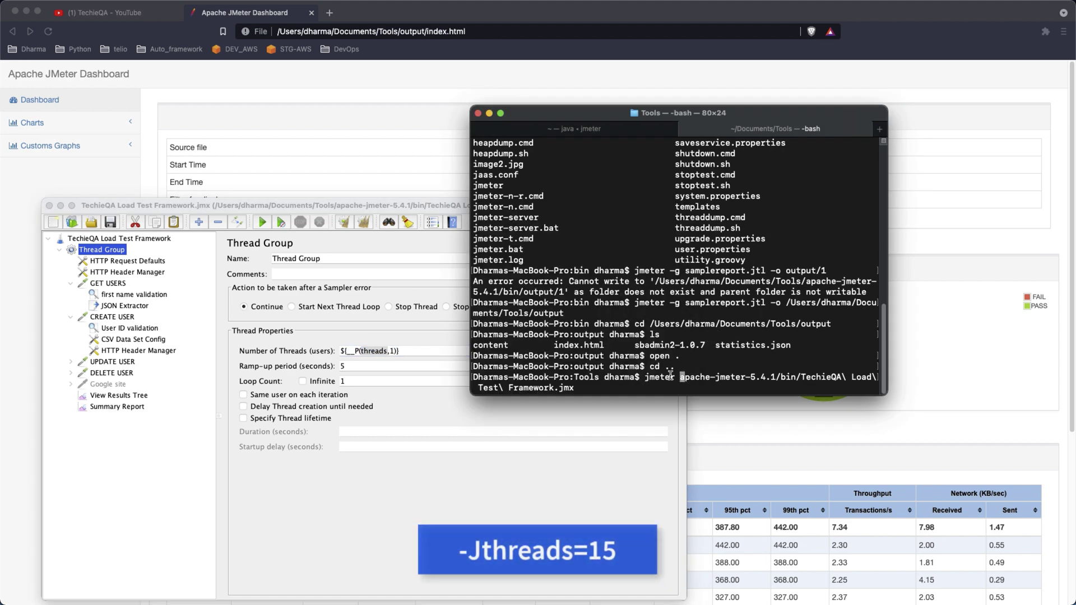
text(-J)
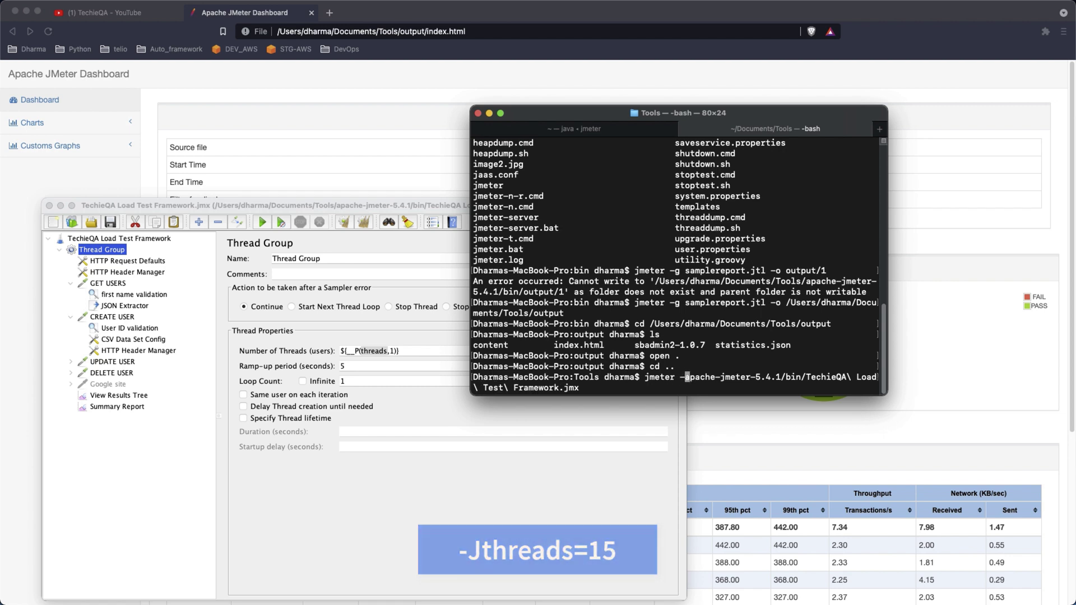
text(threads)
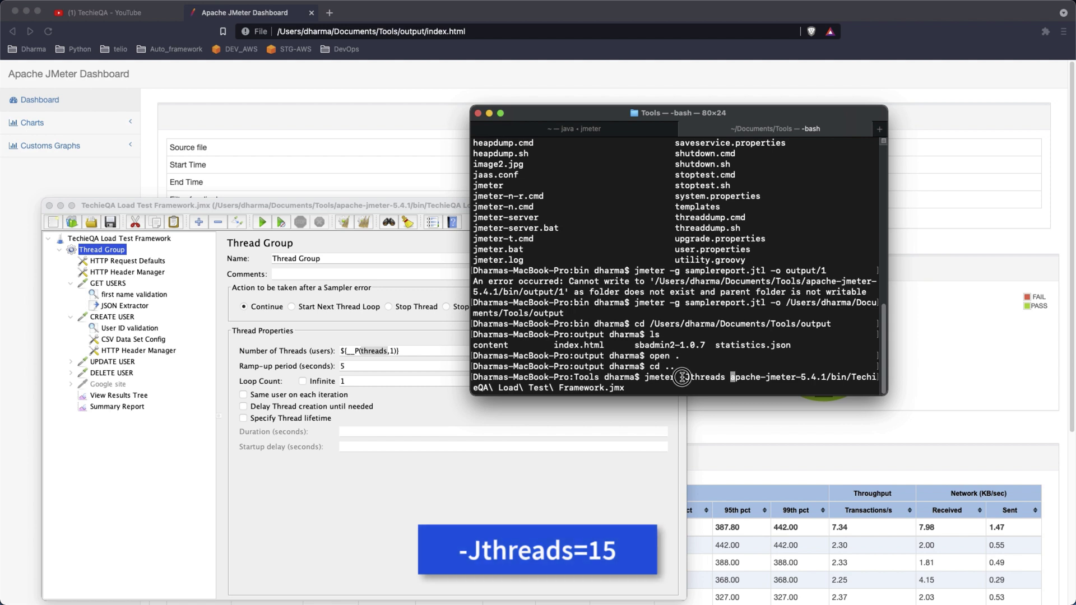
double_click(704, 376)
click(705, 374)
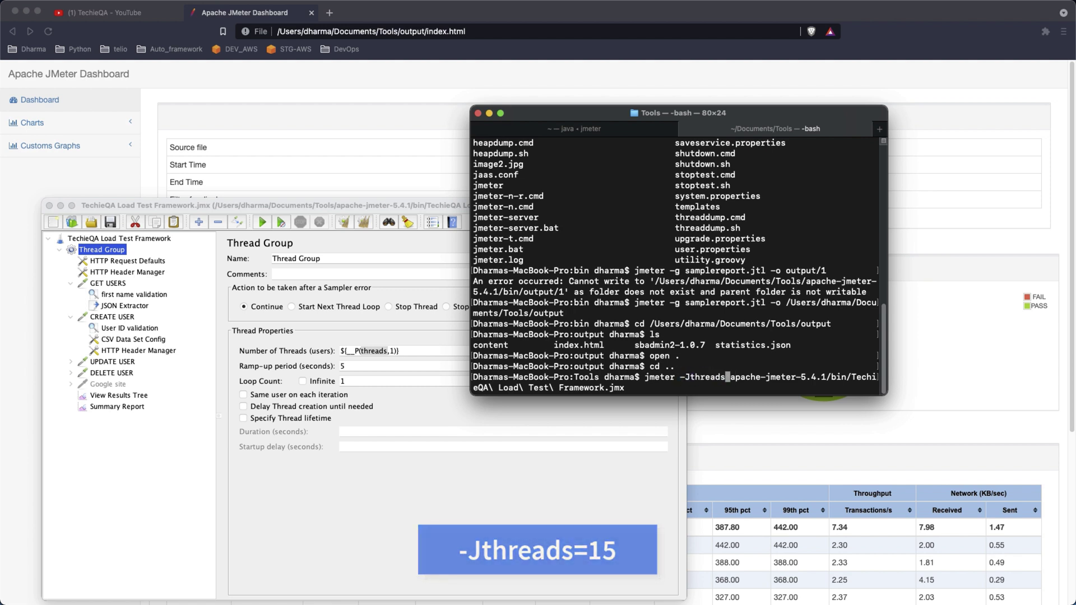
text(=15)
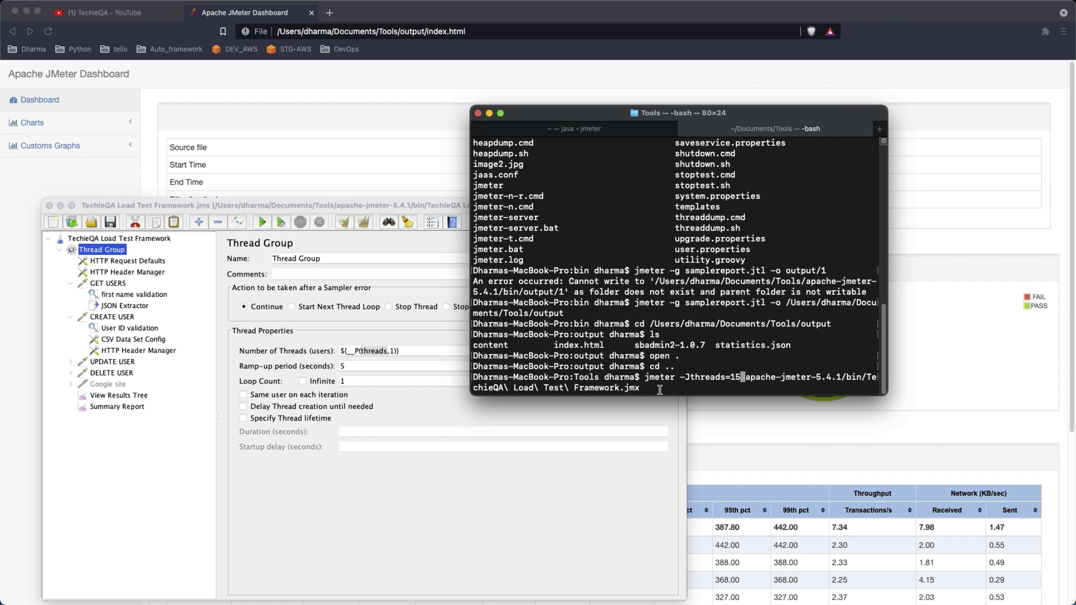
Step: Move the text cursor to the end of the jmeter command, after the .jmx file name
key(Right)
key(Right)
key(Right)
key(Right)
key(Right)
key(Right)
key(Right)
key(Right)
key(Right)
key(Right)
key(Right)
key(Right)
key(Right)
key(Right)
key(Right)
key(Right)
key(Right)
key(Right)
key(Right)
key(Right)
key(Right)
key(Right)
key(Right)
key(Right)
key(Right)
key(Right)
key(Right)
key(Right)
key(Right)
key(Right)
key(Right)
key(Right)
key(Right)
key(Right)
key(Right)
key(Right)
key(Right)
key(Right)
key(Right)
key(Right)
key(Right)
key(Right)
key(Right)
key(Right)
key(Right)
key(Right)
key(Right)
key(Right)
key(Right)
key(Right)
key(Right)
key(Right)
key(Right)
key(Right)
key(Right)
key(Right)
Step: Check JMeter's CLI mode syntax for the results file and report options in the other terminal session, then return to the command
click(569, 130)
click(698, 197)
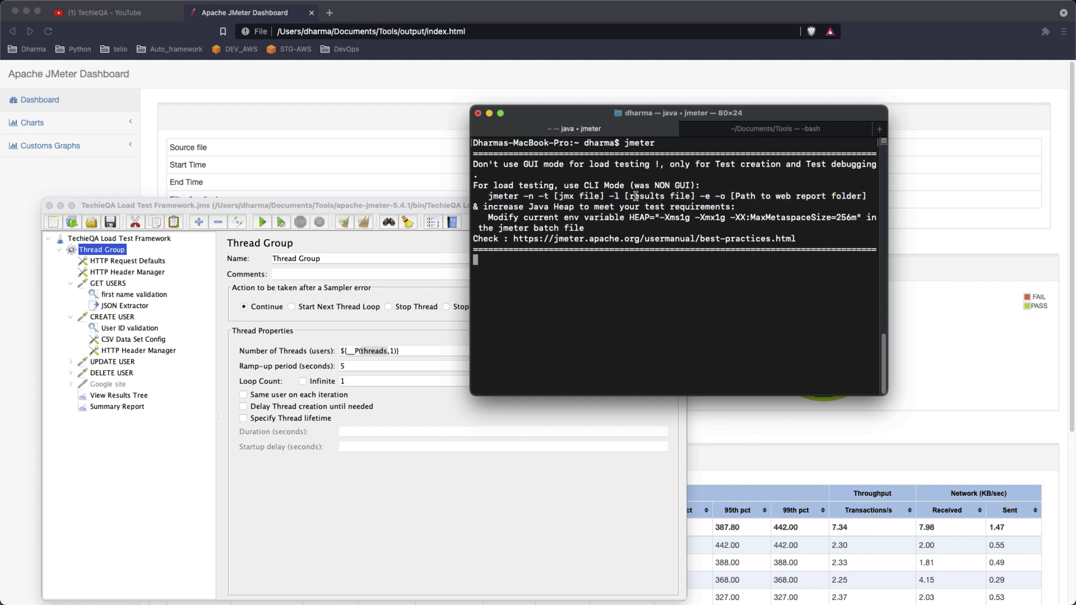
double_click(612, 197)
drag(700, 196, 728, 196)
click(720, 130)
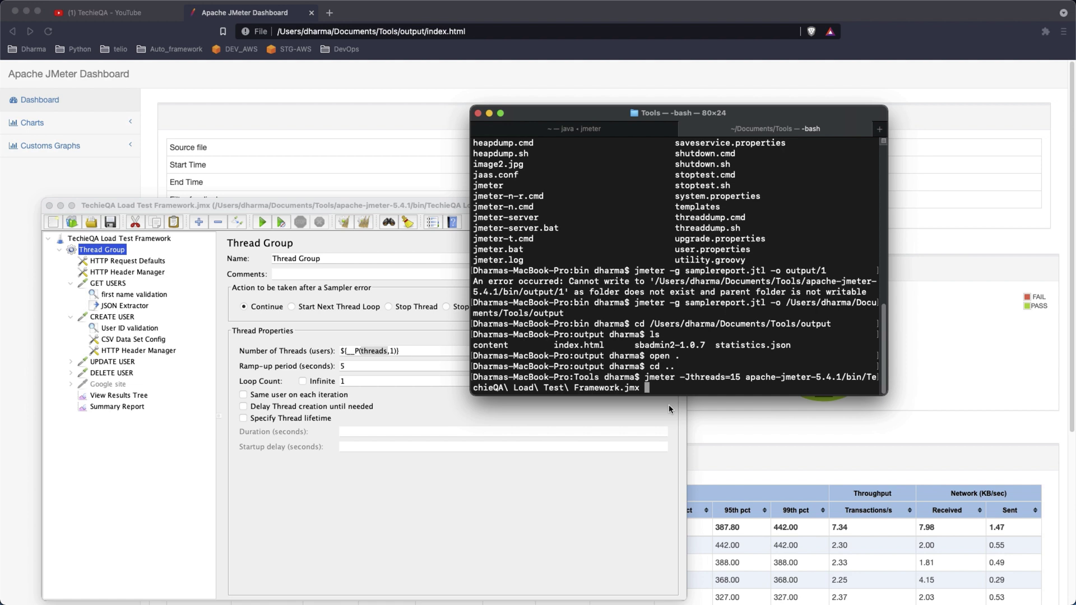
Step: Append -l samplereport1.jtl -e -o output/1 to the jmeter command and run it
text(-l sam)
text(plereport1)
text(.jt)
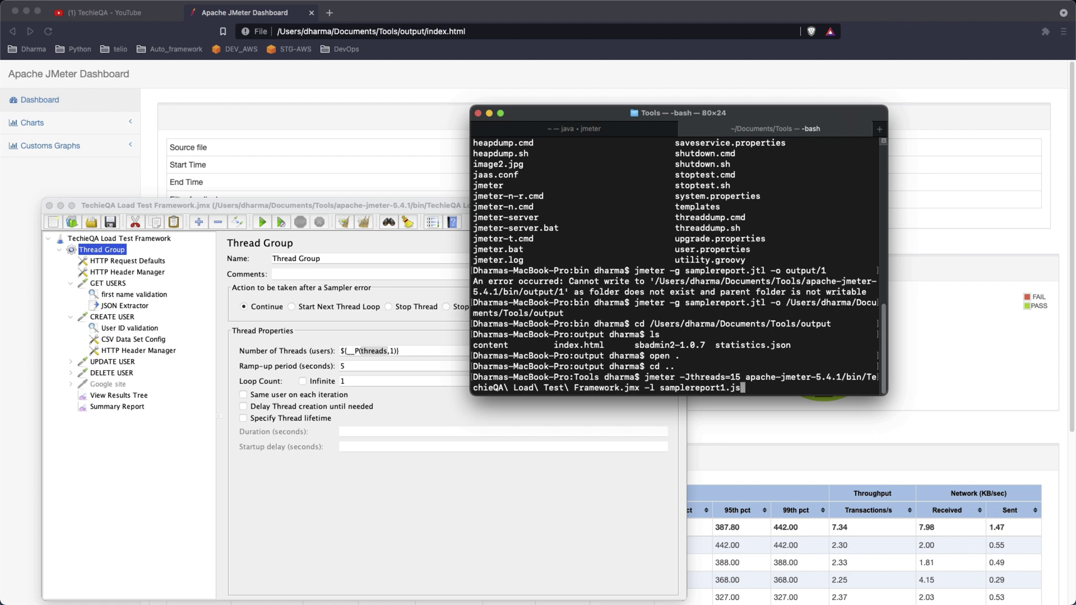
text(l -e -o)
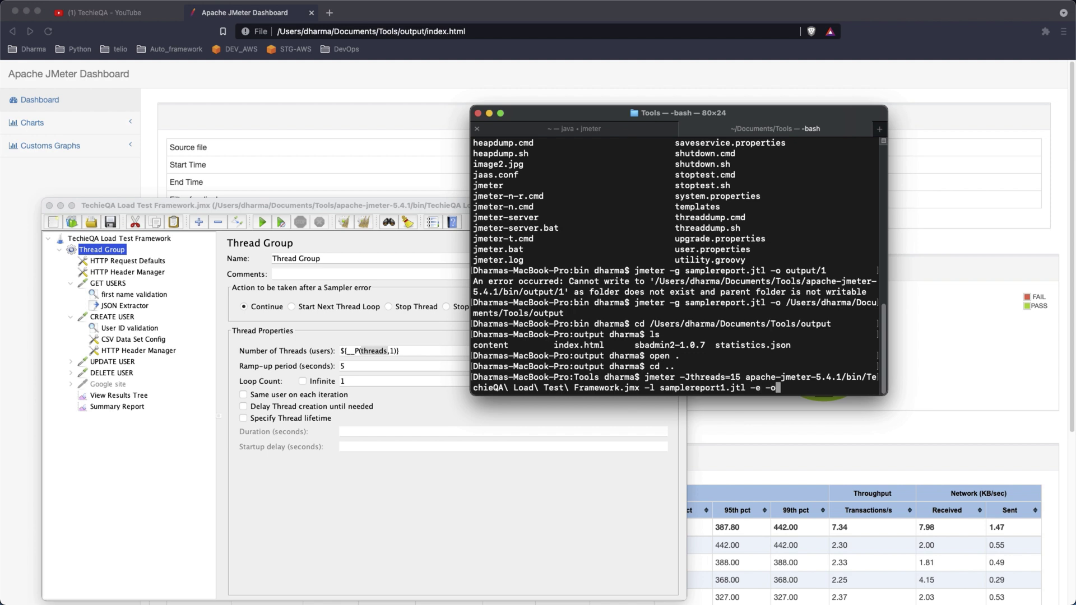
text( output/1)
key(Return)
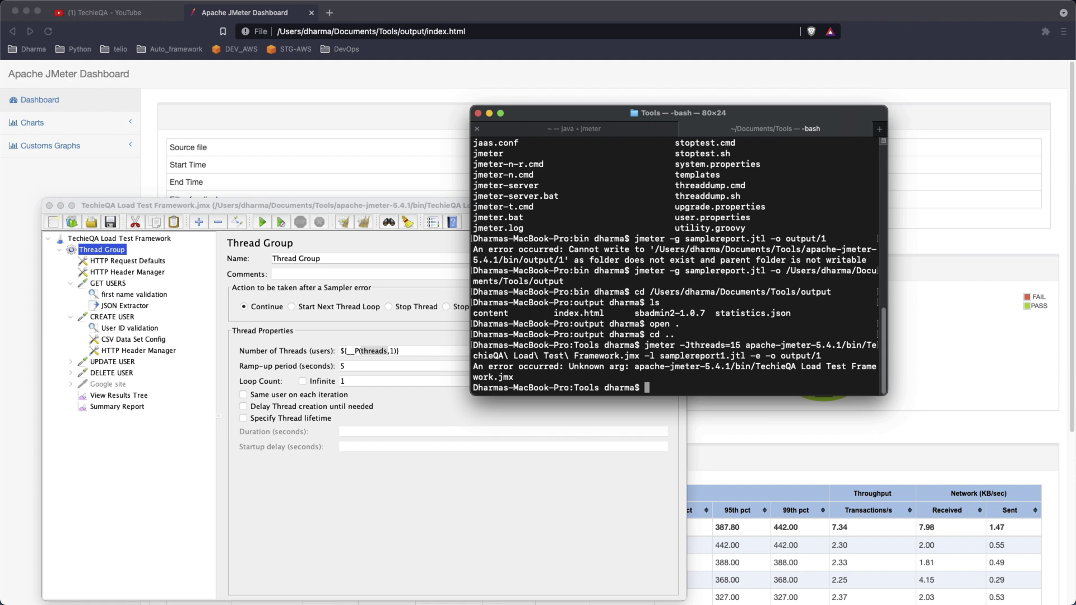
Step: Recall the jmeter command, insert -n -t before the test plan path, and run it
key(Up)
key(Left)
key(Left)
key(Left)
key(Left)
key(Left)
key(Left)
key(Left)
key(Left)
key(Left)
key(Left)
key(Left)
key(Left)
key(Left)
key(Left)
key(Left)
key(Left)
key(Left)
key(Left)
key(Left)
key(Left)
key(Left)
key(Left)
key(Left)
key(Left)
key(Left)
key(Left)
key(Left)
key(Left)
key(Left)
key(Left)
key(Left)
key(Left)
key(Left)
key(Left)
key(Left)
key(Left)
key(Left)
key(Left)
key(Left)
key(Left)
key(Left)
key(Left)
key(Left)
key(Left)
key(Left)
key(Left)
key(Left)
key(Left)
key(Left)
key(Left)
key(Left)
key(Left)
key(Left)
key(Left)
key(Left)
key(Left)
key(Left)
key(Left)
key(Left)
key(Left)
key(Left)
key(Left)
key(Left)
key(Left)
key(Left)
key(Left)
key(Left)
key(Left)
key(Left)
key(Left)
key(Left)
key(Left)
key(Left)
key(Left)
key(Left)
key(Left)
key(Left)
key(Left)
key(Left)
key(Left)
key(Left)
key(Left)
key(Left)
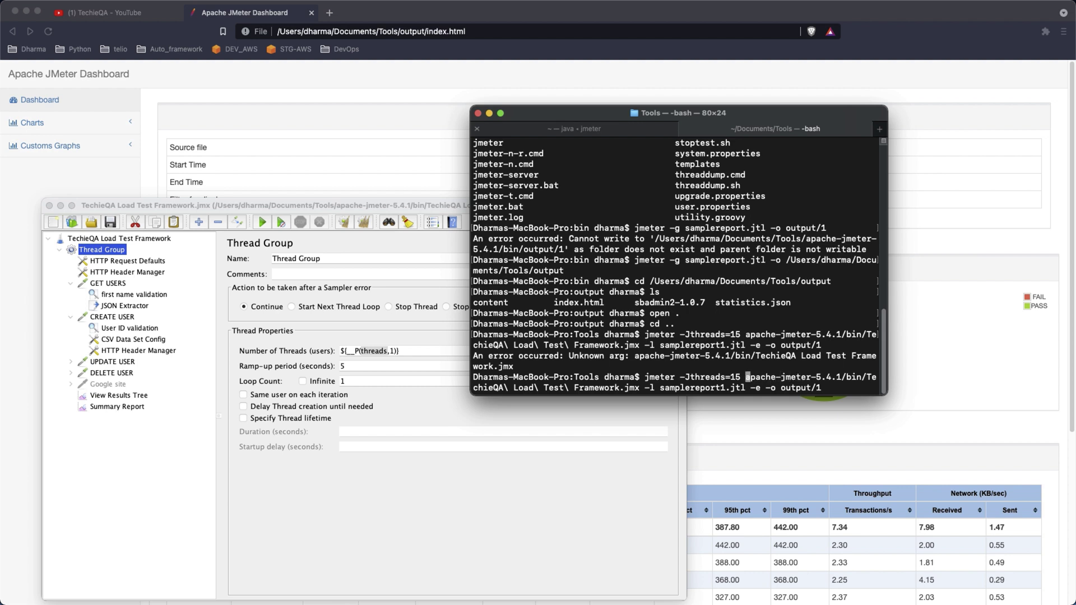
text(-n -t)
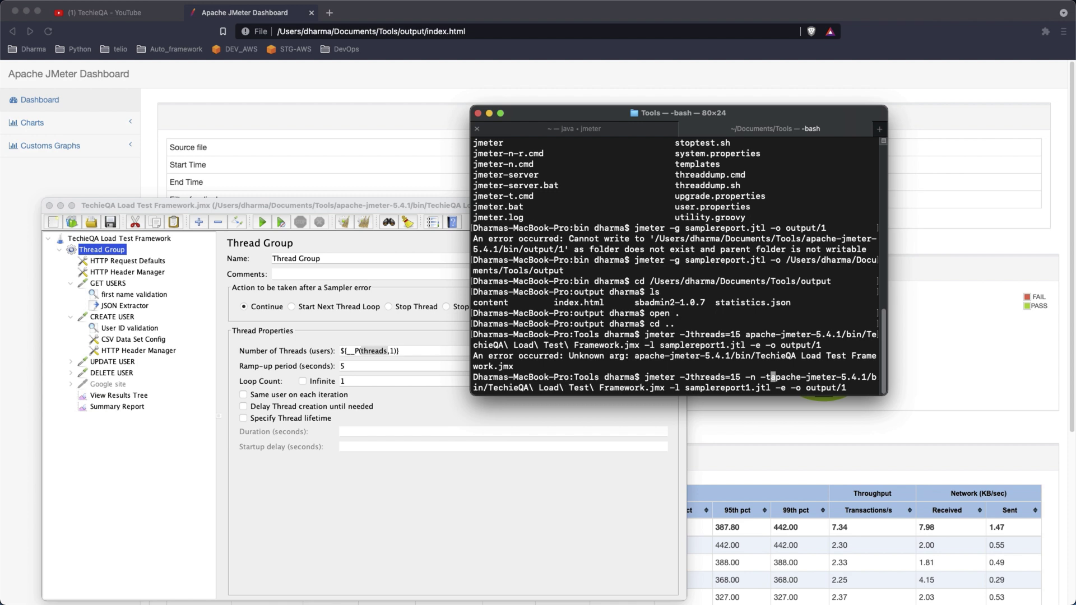
key(Return)
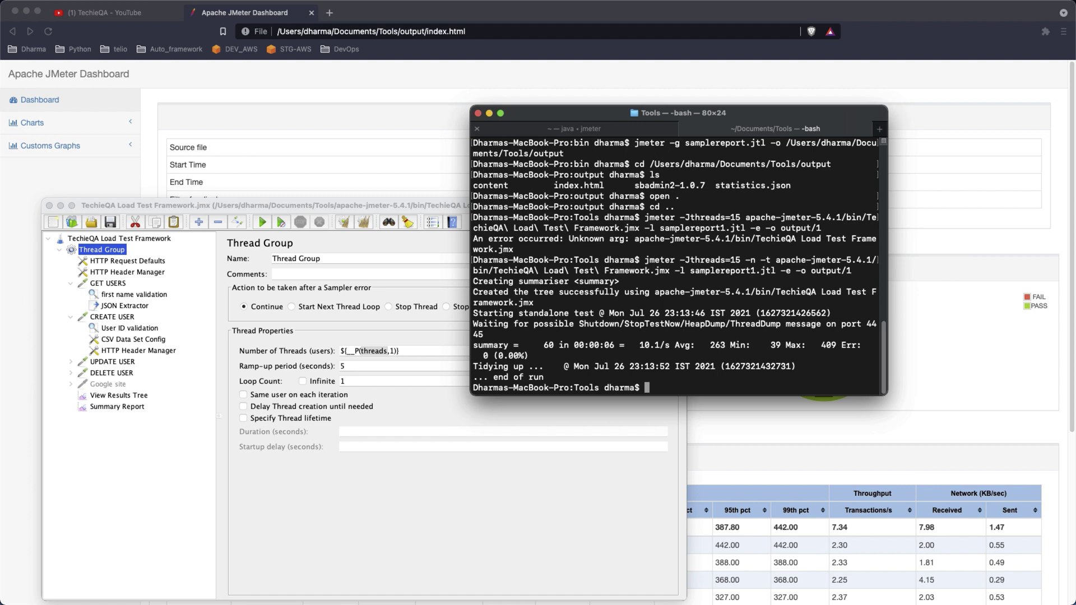
Step: Open index.html from the output/1 folder under Tools and examine the report's Statistics and Errors tables
text(open .)
key(Return)
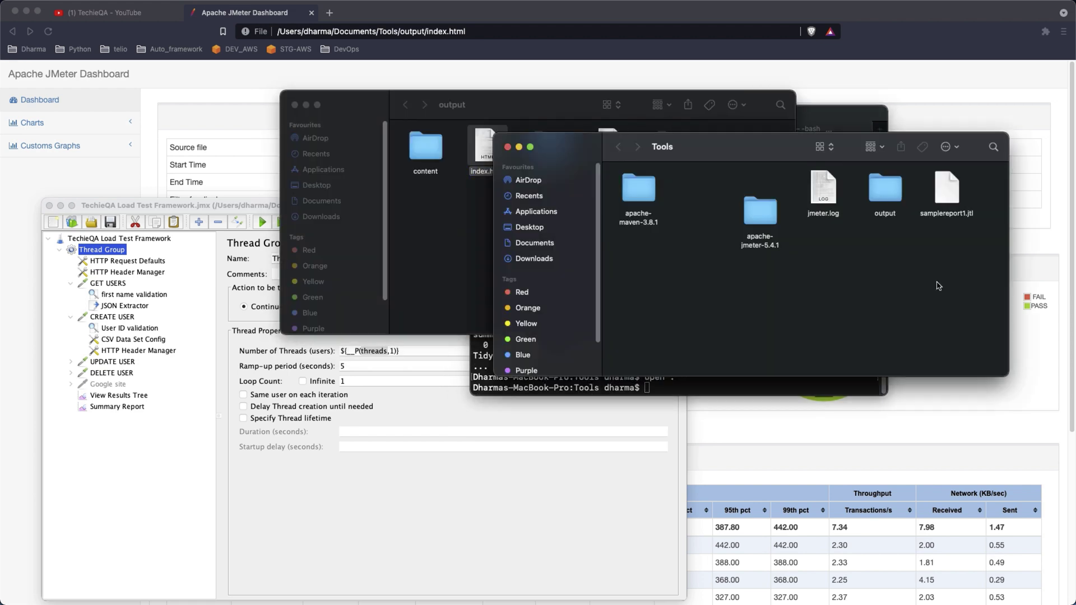
double_click(885, 193)
double_click(885, 194)
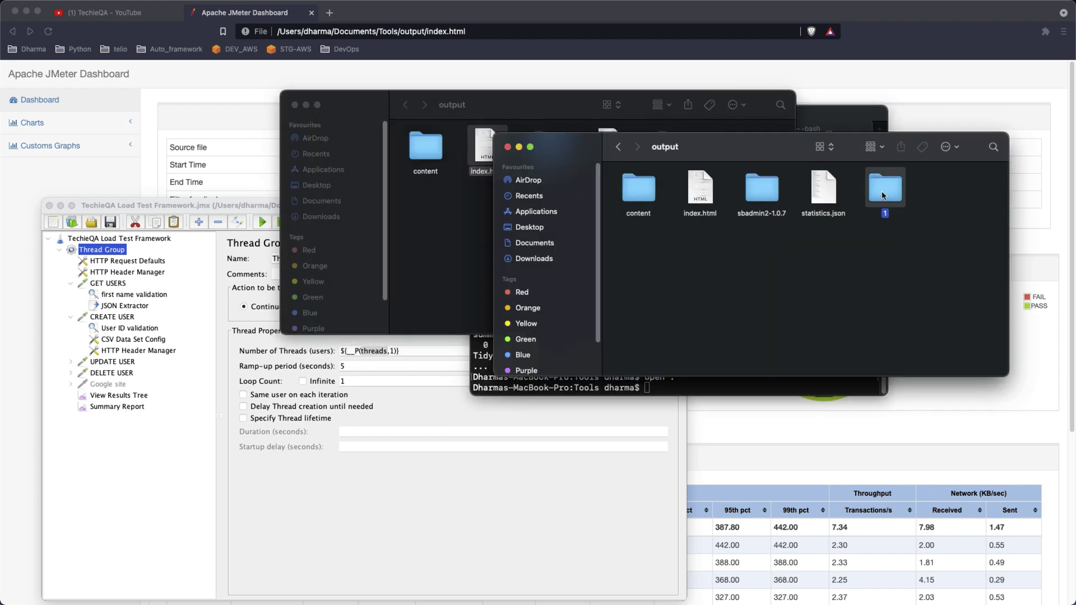
double_click(706, 192)
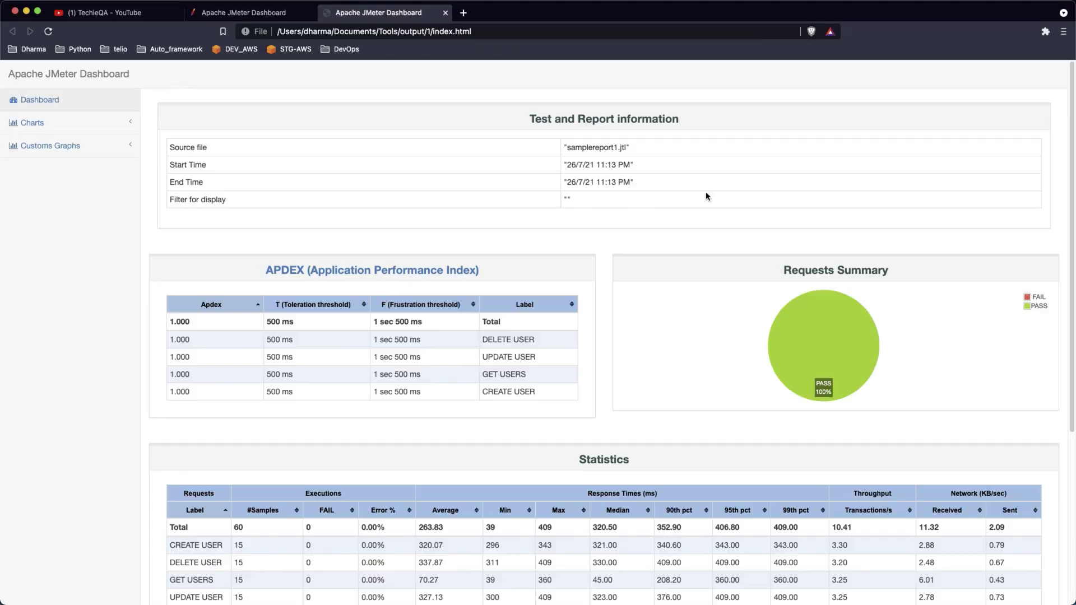
scroll(611, 290, down, 5)
drag(246, 347, 236, 279)
click(305, 390)
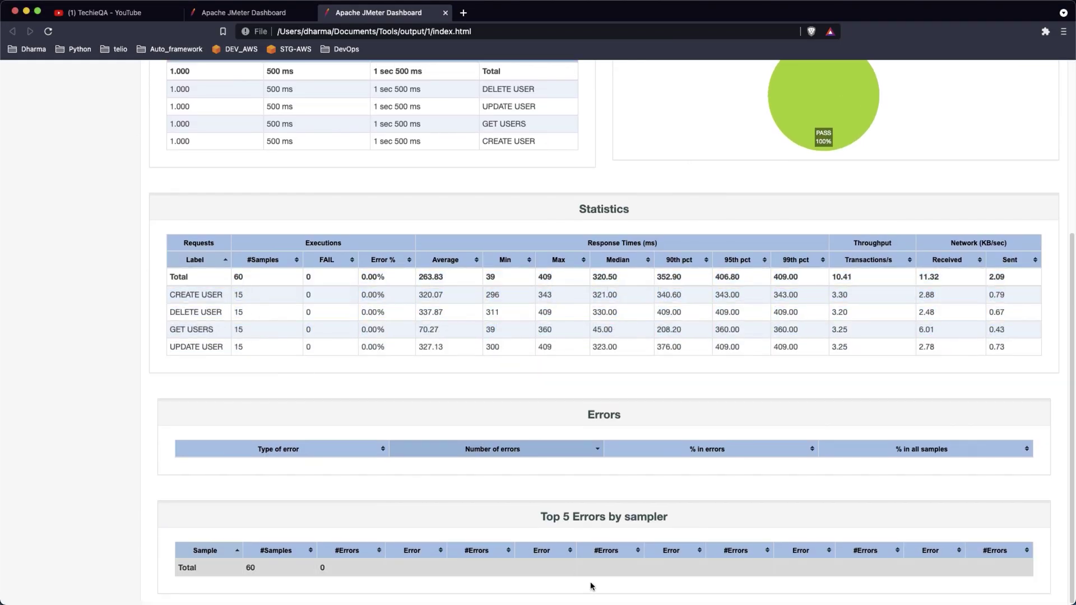
Step: Switch to the terminal, recall the jmeter command, change it to -Jthreads=20 and output/2, and run it
key(super+Tab)
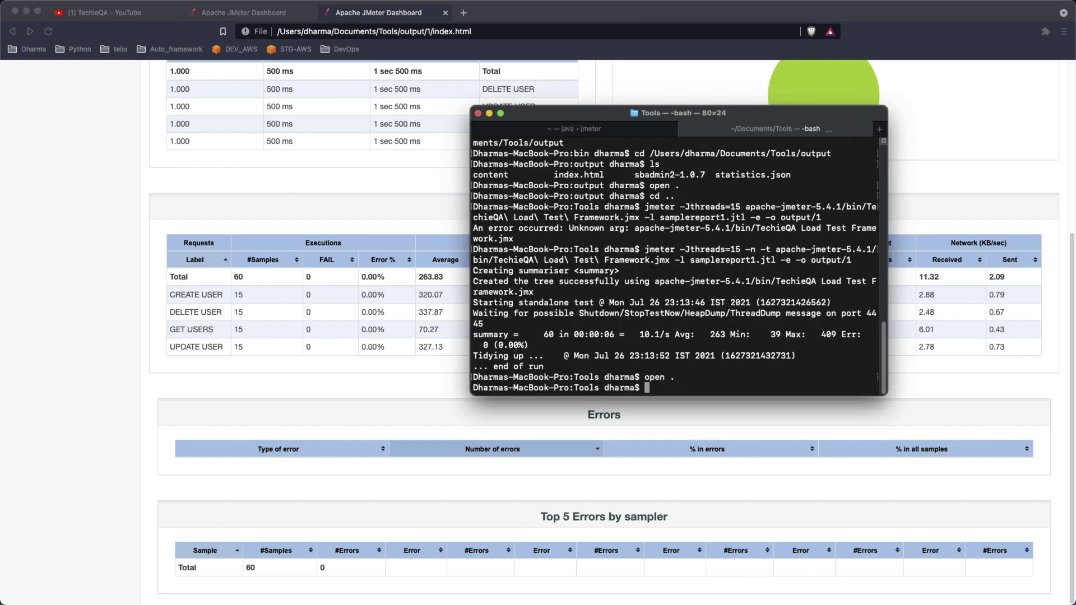
key(Up)
key(Up)
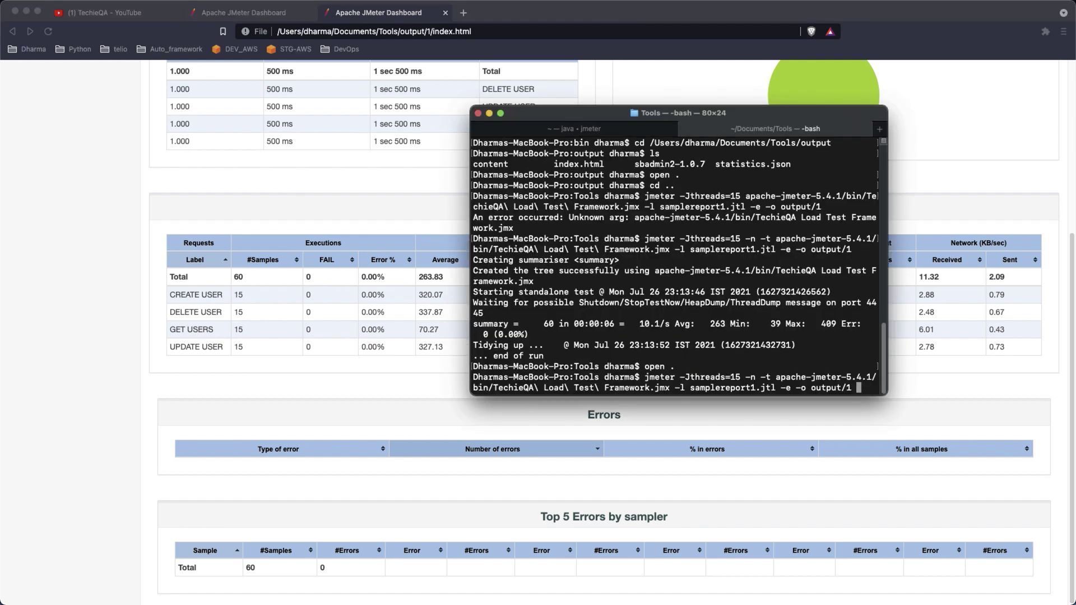
key(BackSpace)
key(BackSpace)
text(2)
key(Left)
key(Left)
key(Left)
key(Left)
key(Left)
key(Left)
key(Left)
key(Left)
key(Left)
key(Left)
key(Left)
key(Left)
key(Left)
key(Left)
key(Left)
key(Left)
key(Left)
key(Left)
key(Left)
key(Left)
key(Left)
key(Left)
key(Left)
key(Left)
key(Left)
key(Left)
key(Left)
key(Left)
key(Left)
key(Left)
key(Left)
key(Left)
key(Left)
key(Left)
key(Left)
key(Left)
key(Left)
key(Left)
key(Left)
key(Left)
key(Left)
key(Left)
key(Left)
key(Left)
key(Left)
key(Left)
key(Left)
key(Left)
key(Left)
key(Left)
key(Left)
key(Left)
key(Left)
key(Left)
key(Left)
key(Left)
key(Left)
key(Left)
key(Left)
key(Left)
key(Left)
key(Left)
key(Left)
key(Left)
key(Left)
key(Left)
key(Left)
key(Left)
key(Left)
key(Left)
key(Left)
key(Left)
key(Left)
key(Left)
key(Left)
key(Left)
key(Left)
key(Left)
key(Left)
key(Left)
key(Left)
key(Left)
key(Left)
key(Left)
key(Left)
key(Left)
key(BackSpace)
key(BackSpace)
text(20)
key(Return)
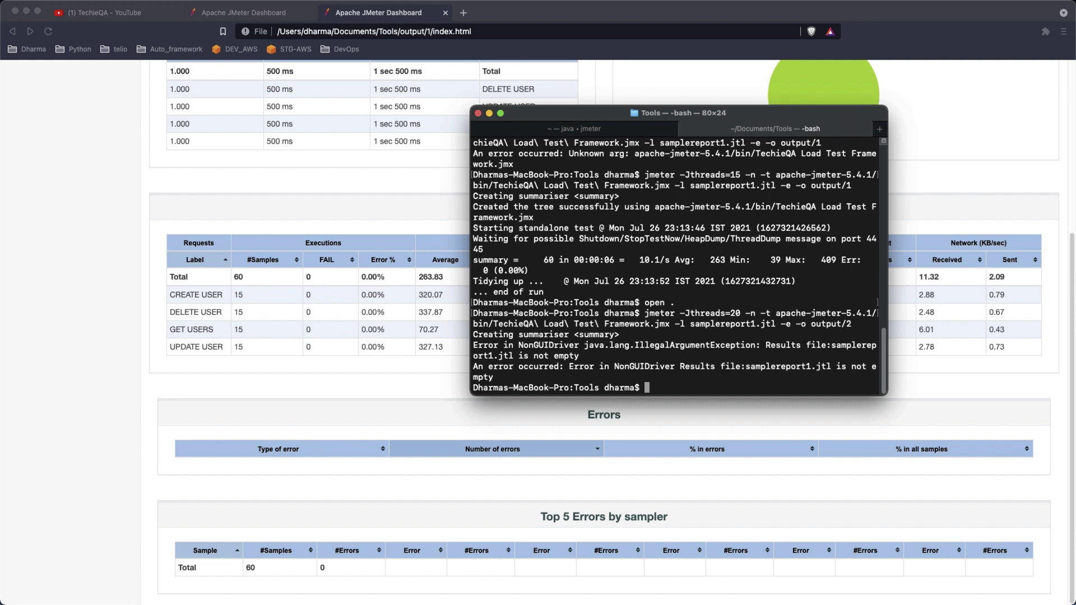
Step: Recall the jmeter command, change the results file to samplereport2.jtl, and run it
key(Up)
key(Left)
key(Left)
key(Left)
key(Left)
key(Left)
key(Left)
key(Left)
key(Left)
key(Left)
key(Left)
key(Left)
key(Left)
key(Left)
key(Left)
key(Left)
key(Left)
key(Left)
key(Left)
key(Left)
key(BackSpace)
text(2)
key(Return)
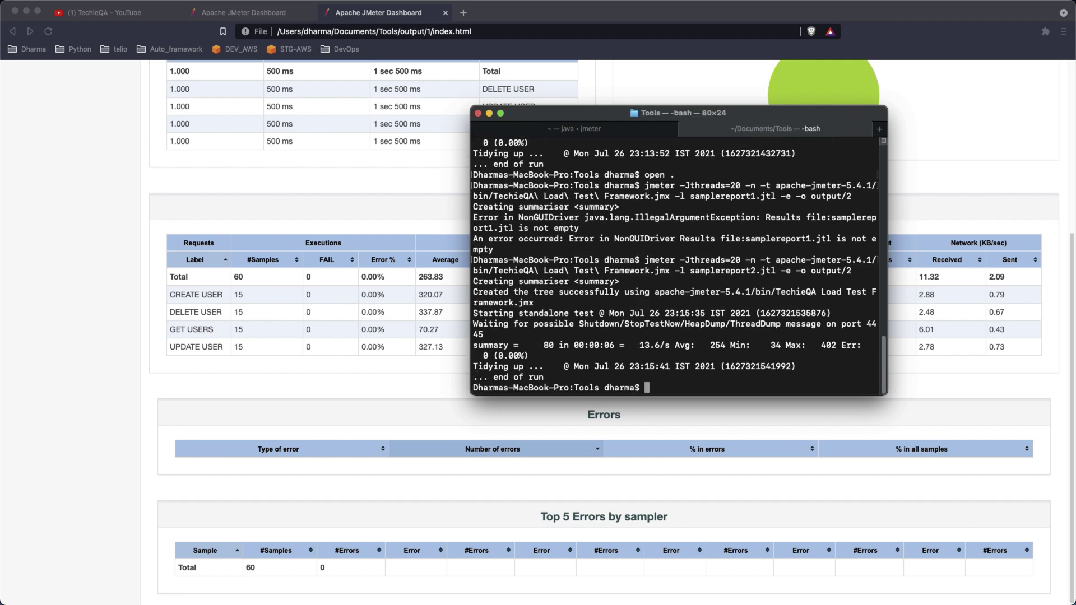
Step: Open index.html from the output/2 folder and examine the average, minimum and maximum response times in the Statistics Total row
key(super+Tab)
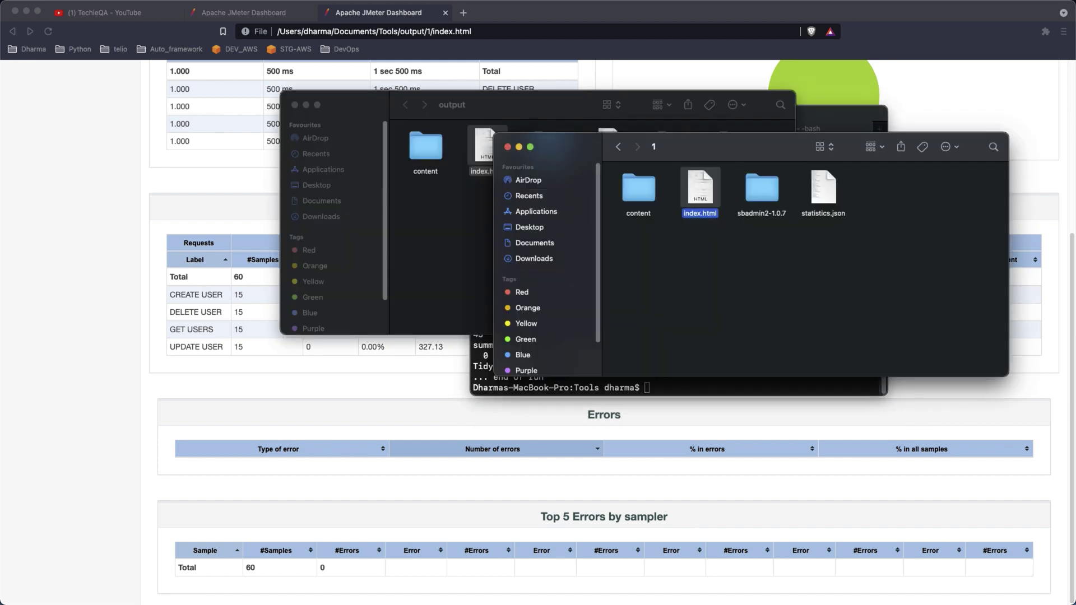
click(508, 147)
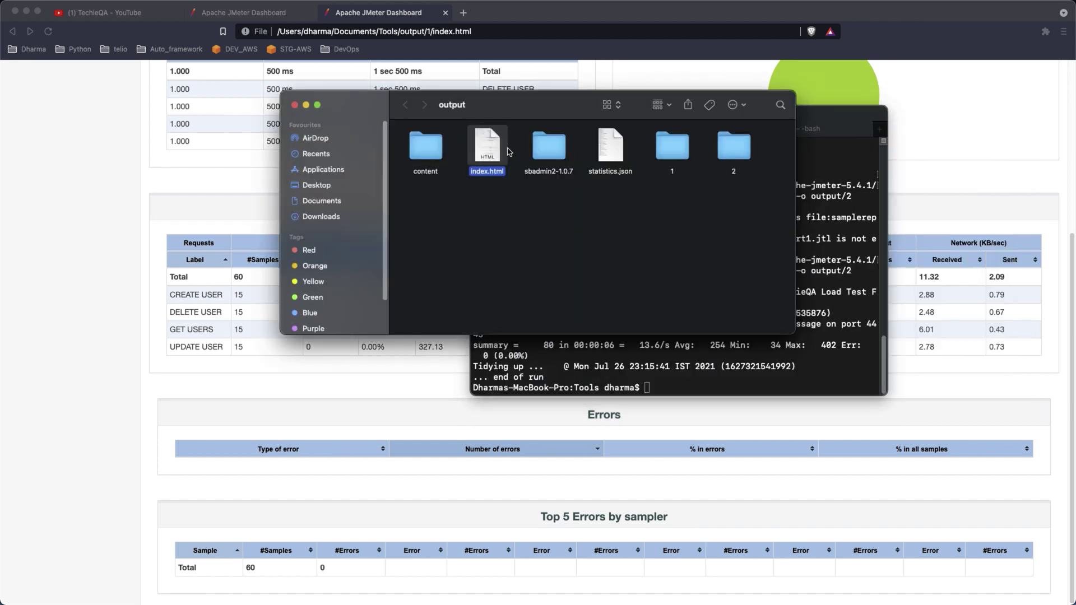
double_click(734, 152)
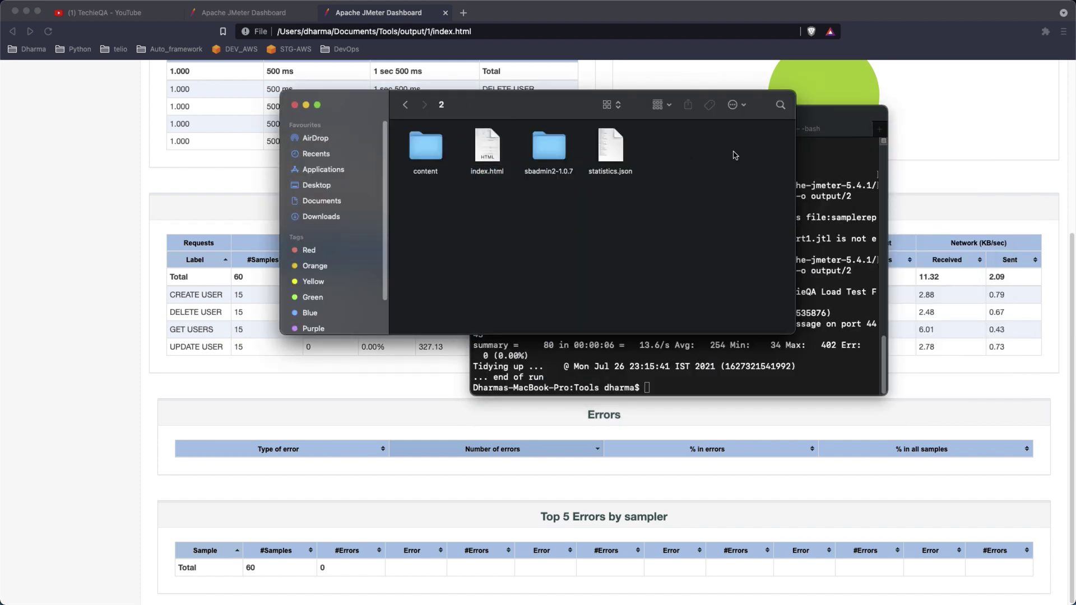
double_click(491, 154)
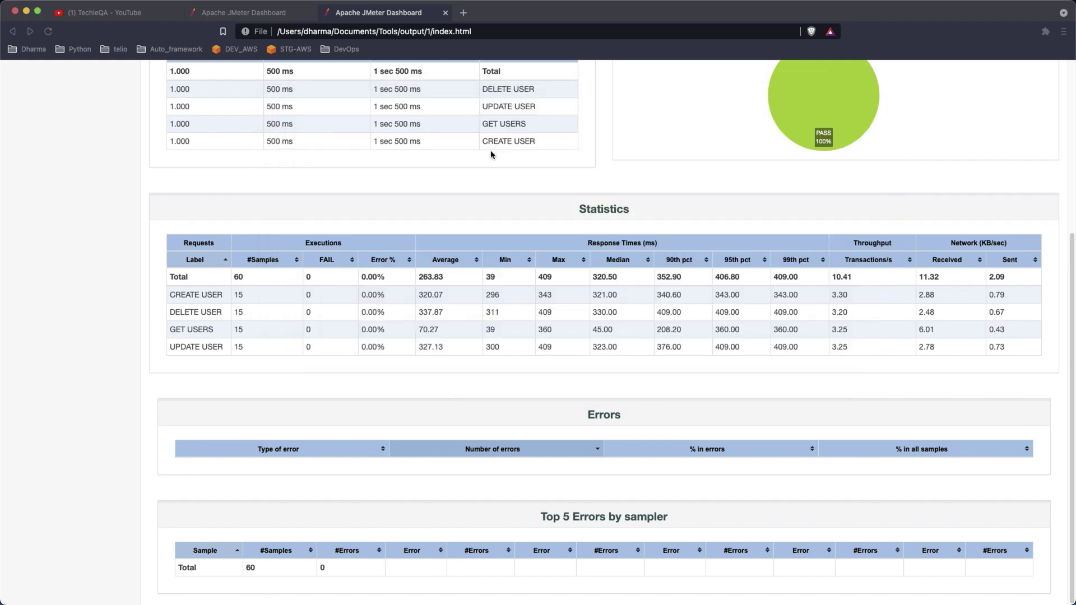
scroll(292, 377, down, 3)
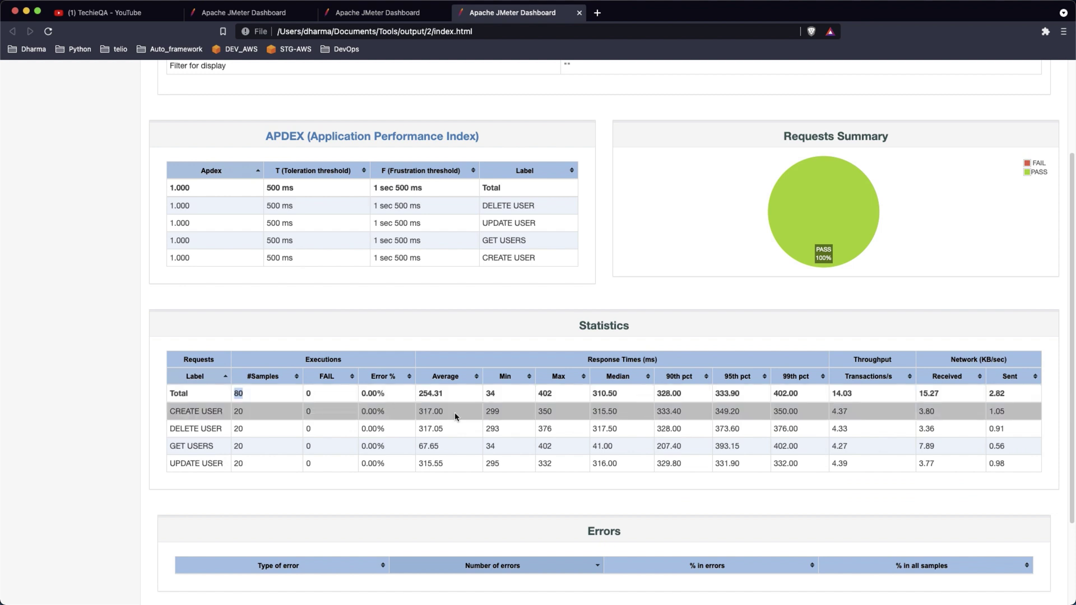
double_click(431, 393)
double_click(491, 394)
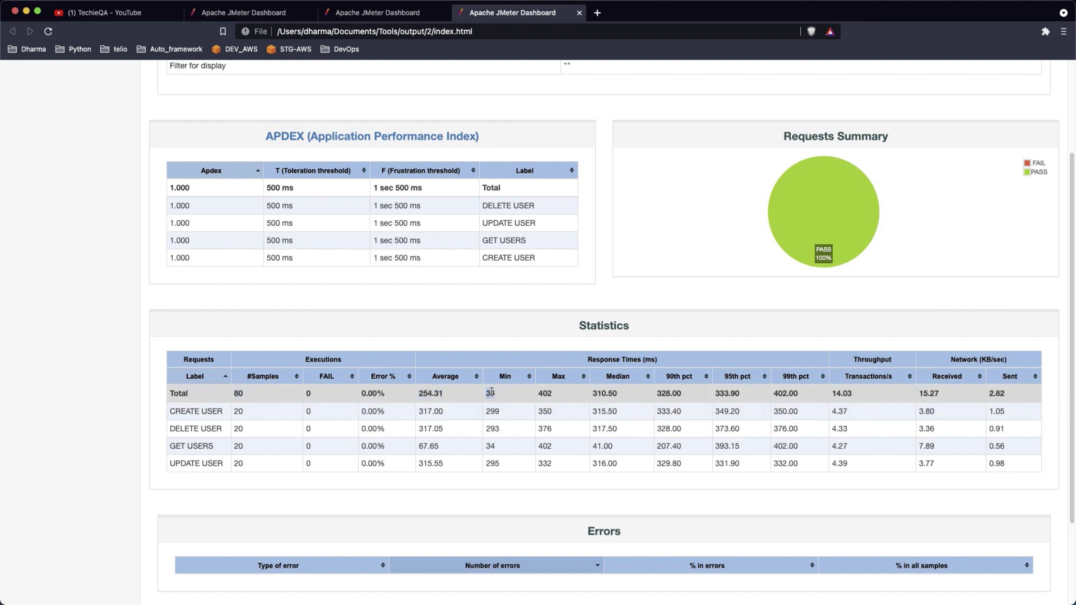
double_click(546, 394)
Step: Compare the Total row's minimum and maximum response times in the output and output/1 reports with those in output/2
click(391, 13)
click(275, 17)
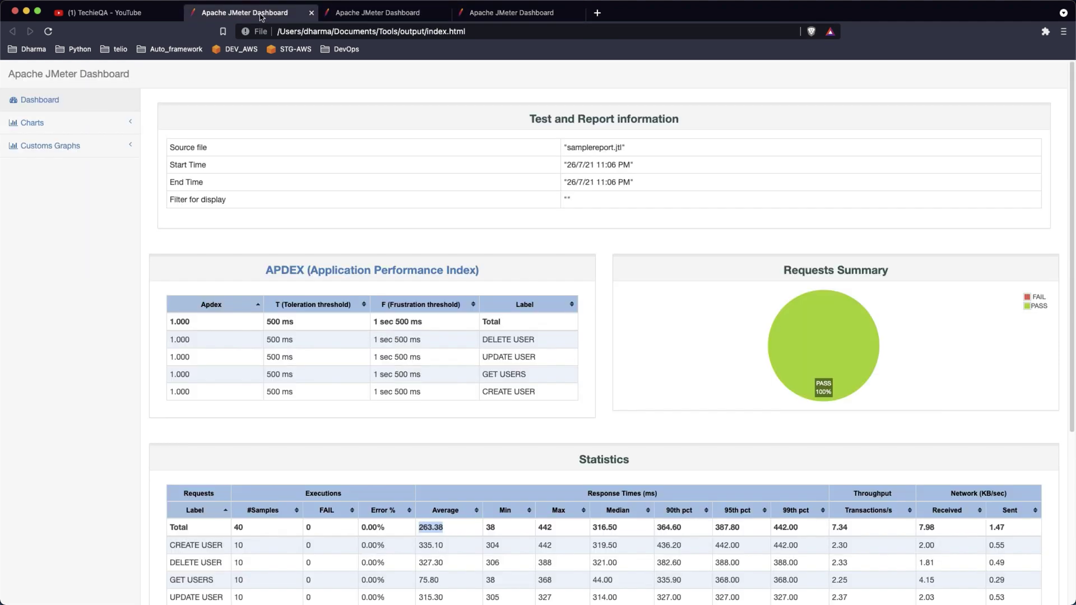
scroll(289, 224, down, 3)
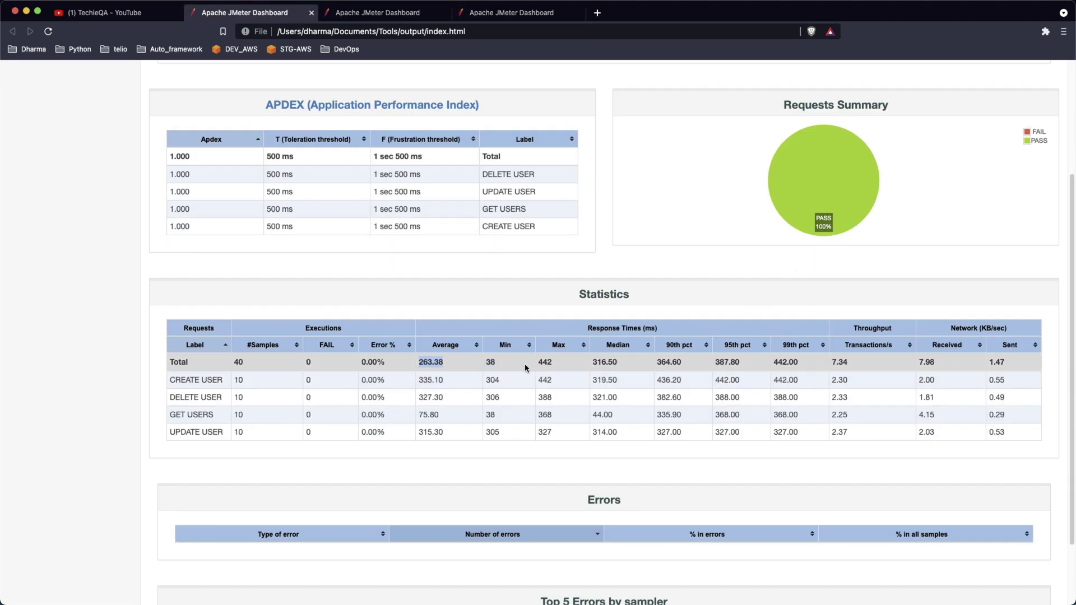
double_click(495, 364)
click(542, 361)
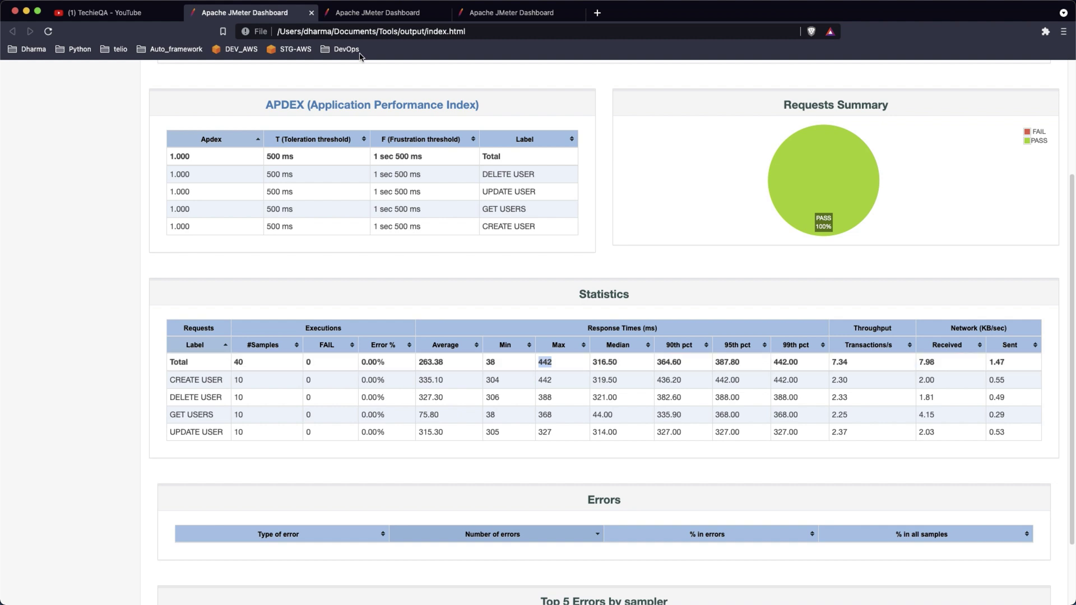
click(370, 11)
double_click(547, 277)
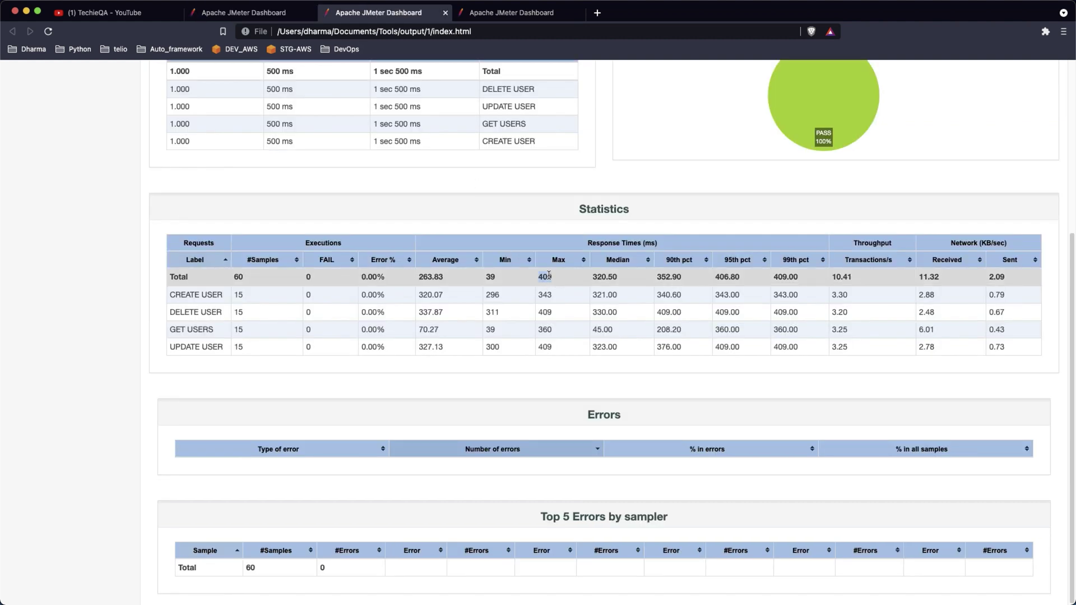
click(511, 12)
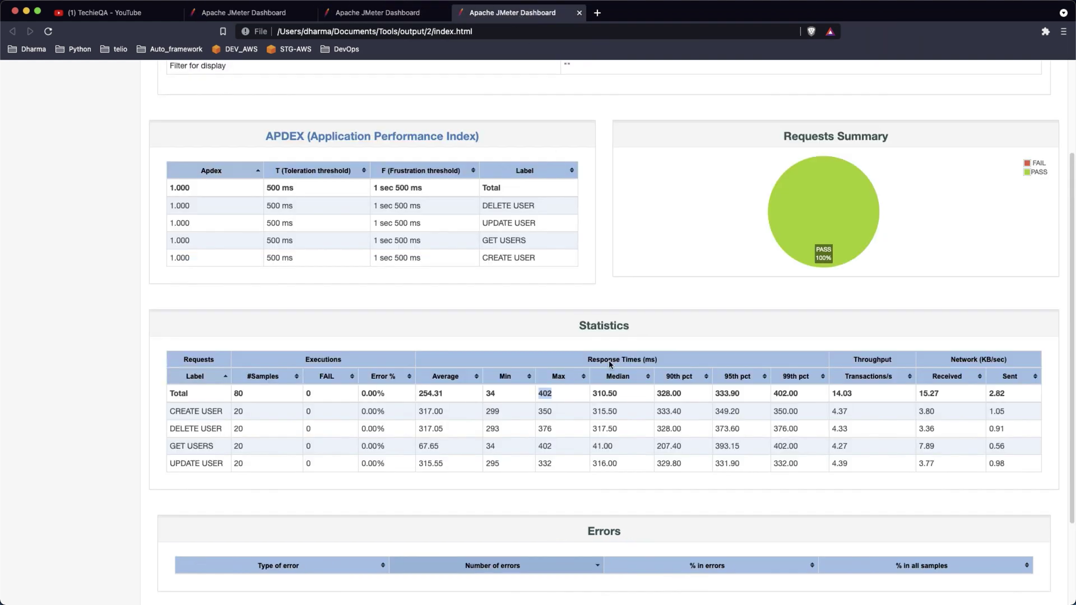
Step: Alternate between the output, output/1 and output/2 dashboards to check their Statistics tables against each other, including the CREATE USER maximum
click(255, 13)
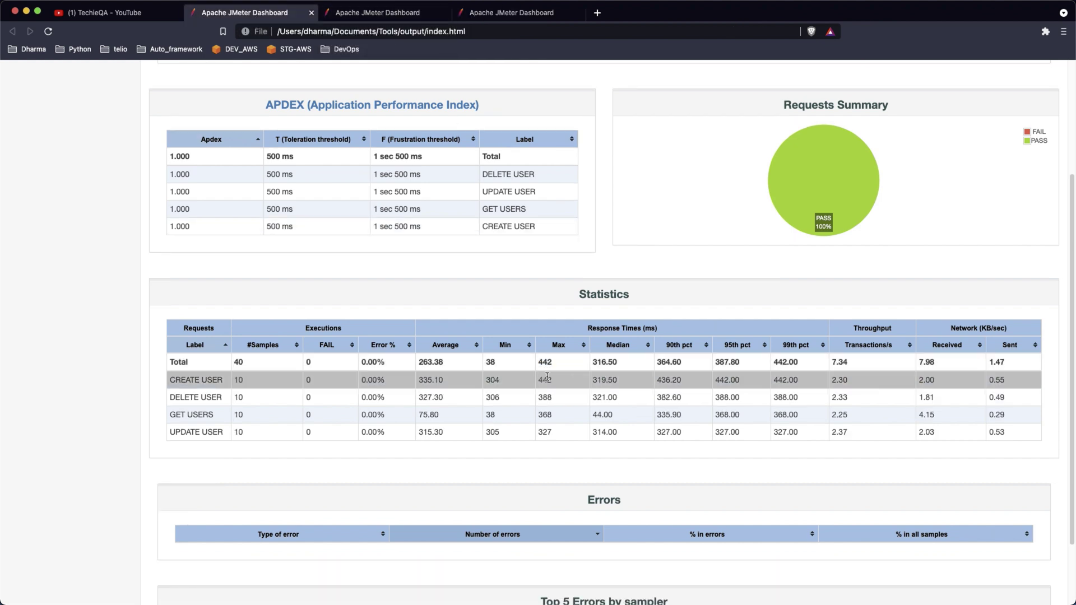
click(511, 11)
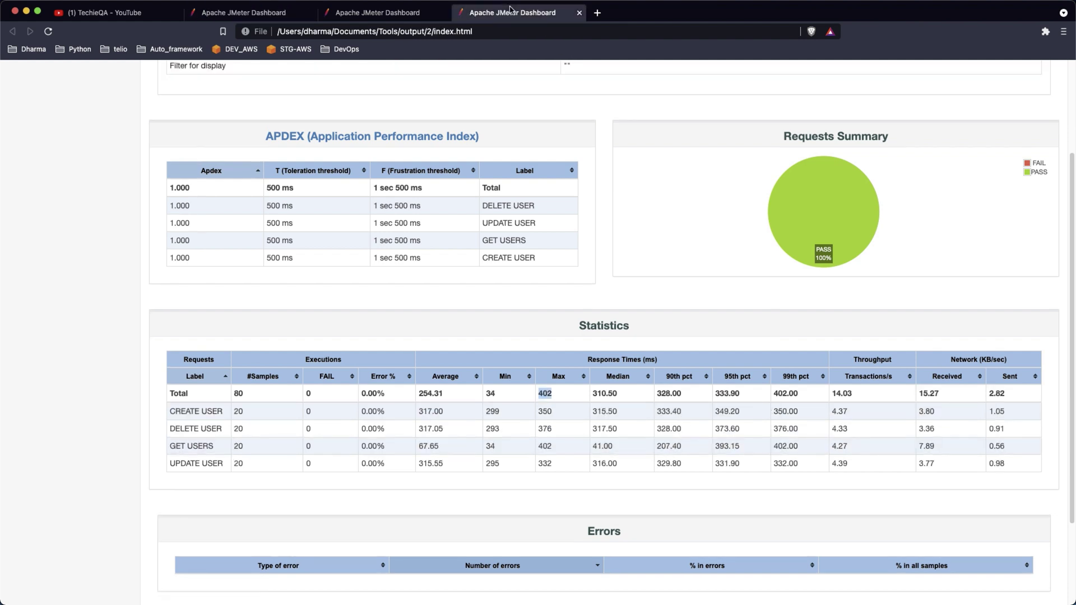
click(418, 13)
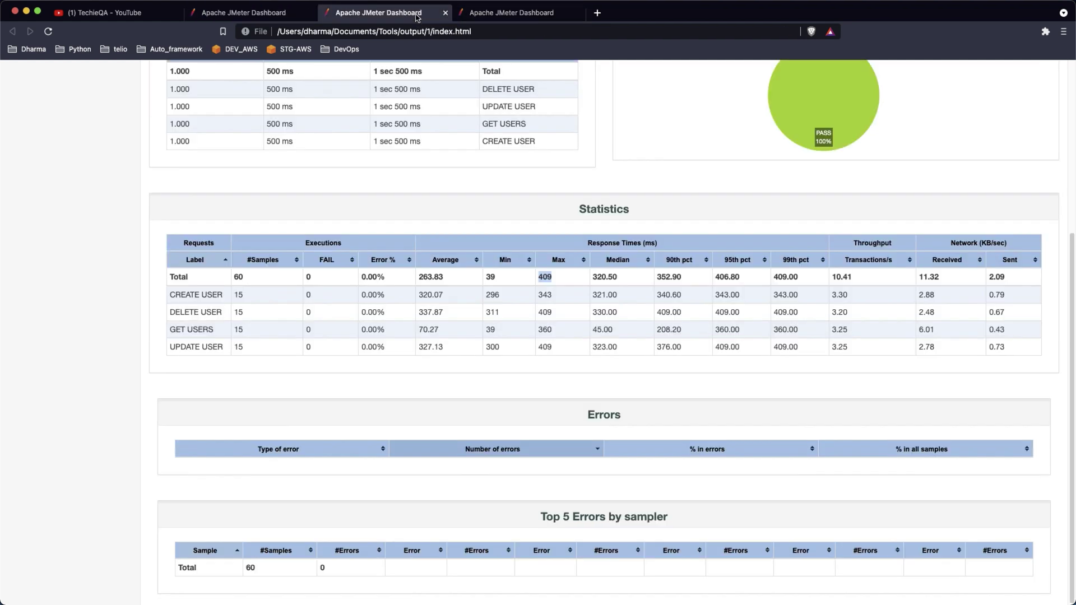
click(511, 14)
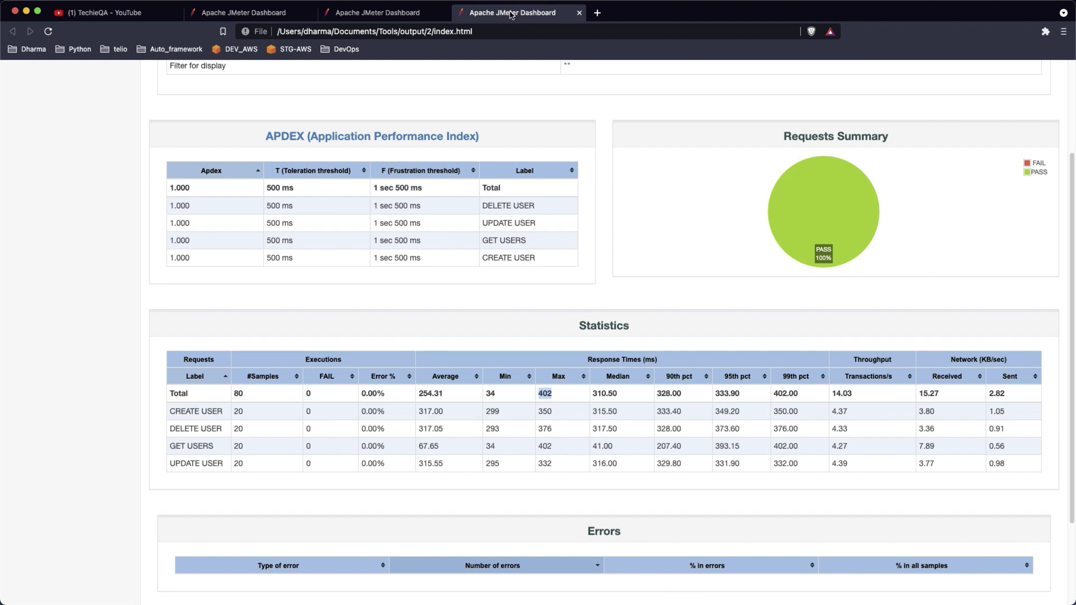
click(396, 16)
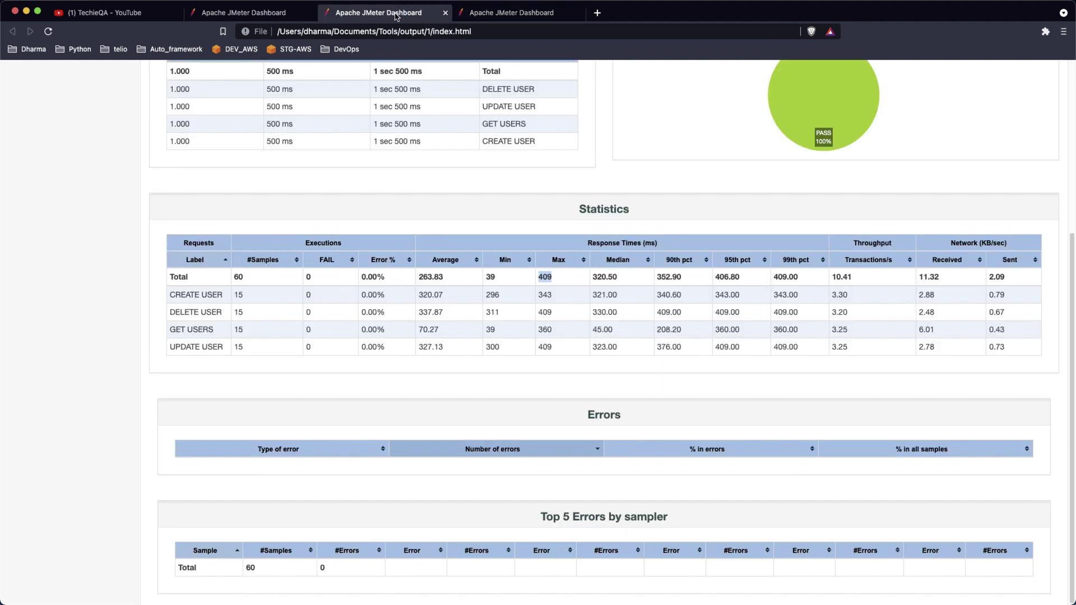
click(277, 16)
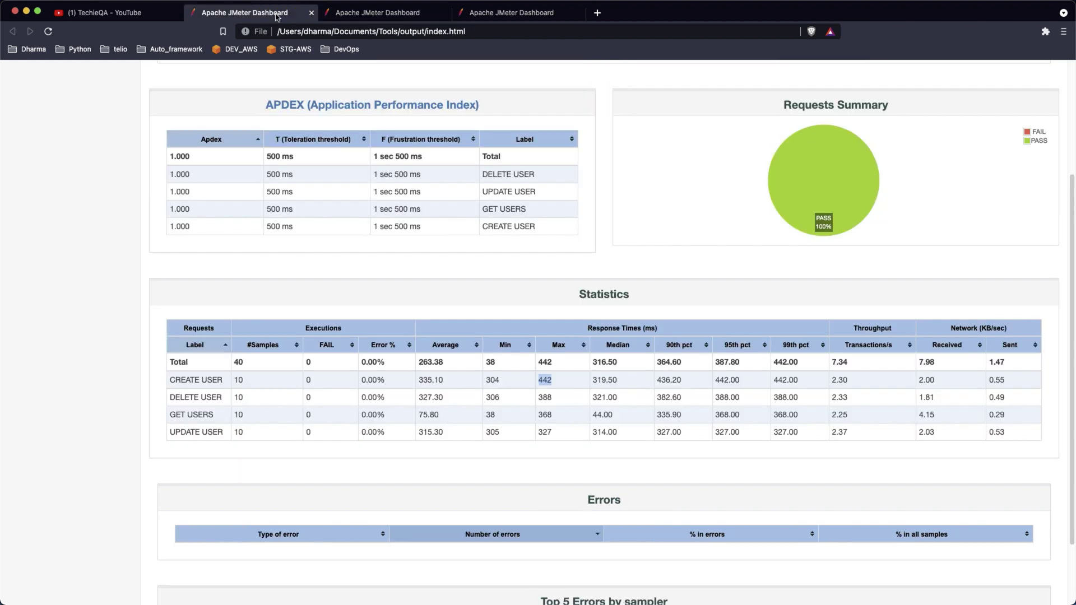
click(490, 16)
click(359, 17)
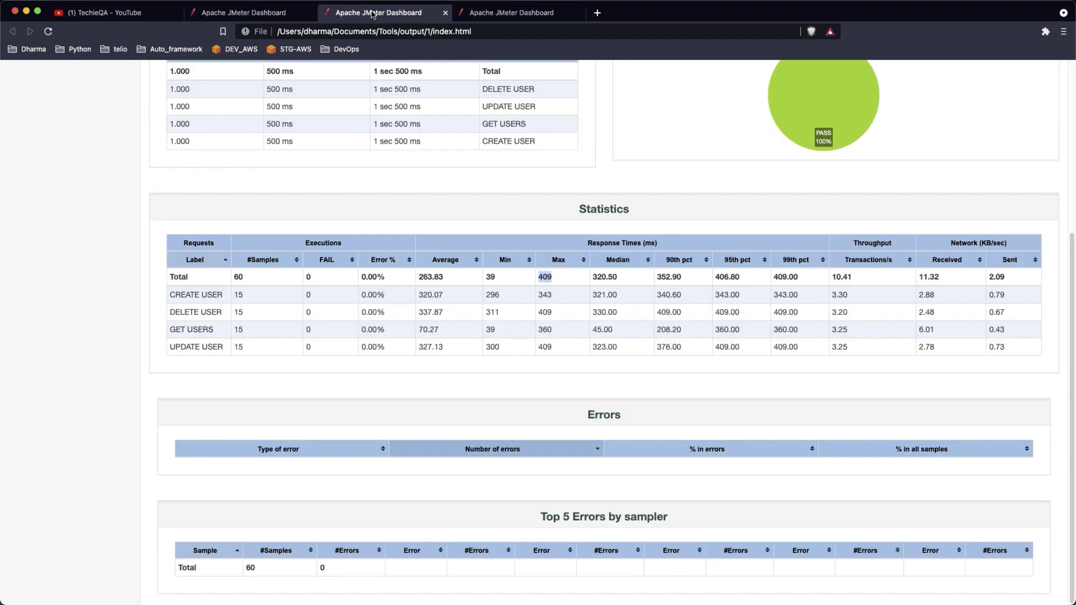
click(468, 20)
click(369, 15)
click(504, 16)
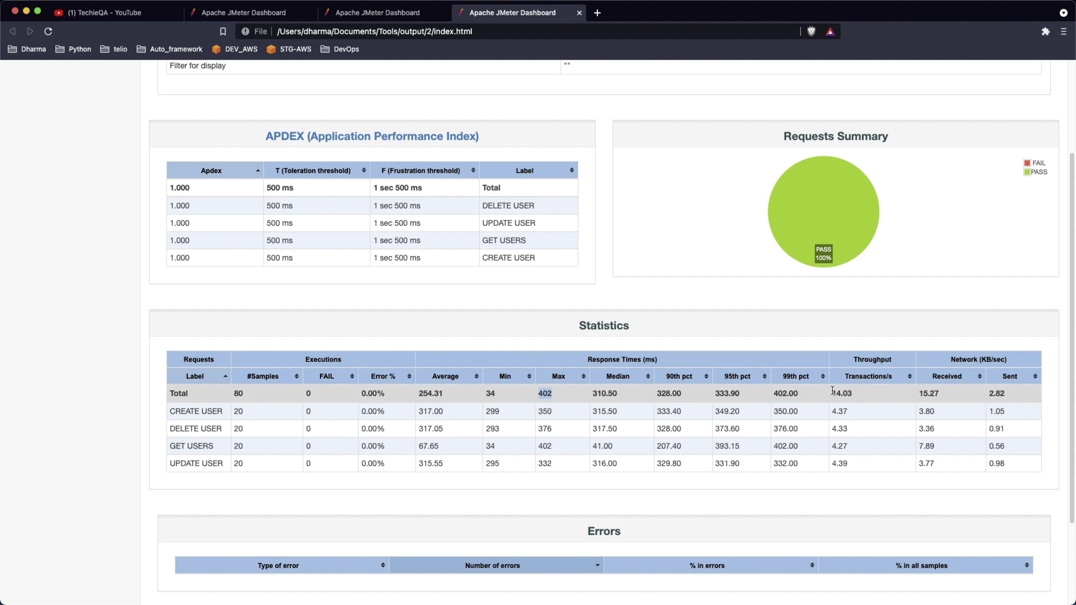
Step: Examine the total throughput in the output/2 report and review its Errors sections
drag(830, 394, 854, 397)
click(695, 310)
scroll(695, 313, down, 2)
scroll(695, 312, down, 2)
scroll(696, 313, up, 3)
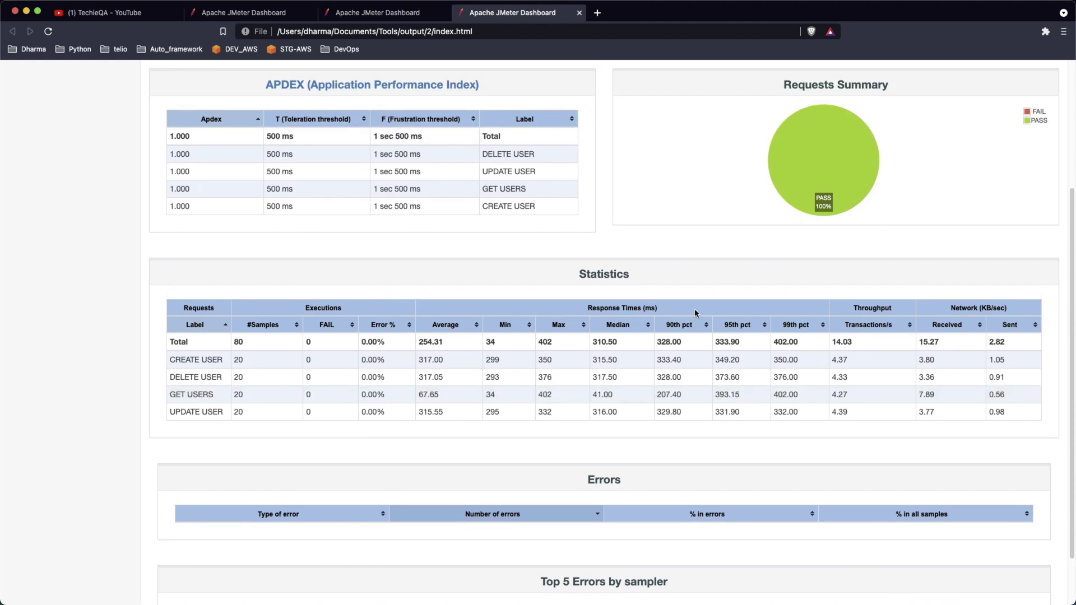
Step: Switch to JMeter, maximize its window, and place the cursor in the Thread Group's Number of Threads value
key(super+Tab)
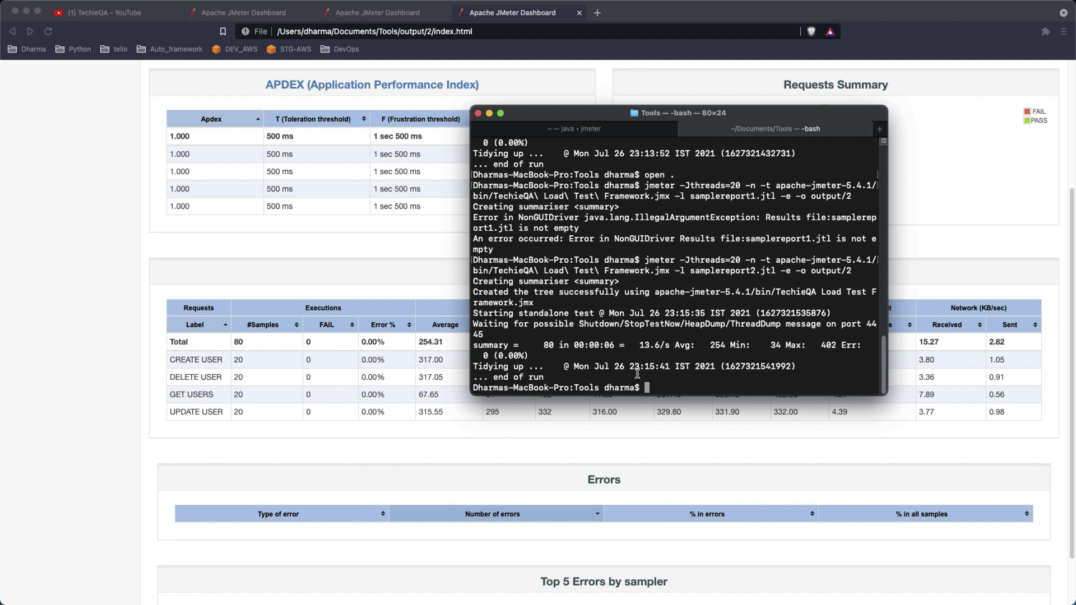
key(super+Tab)
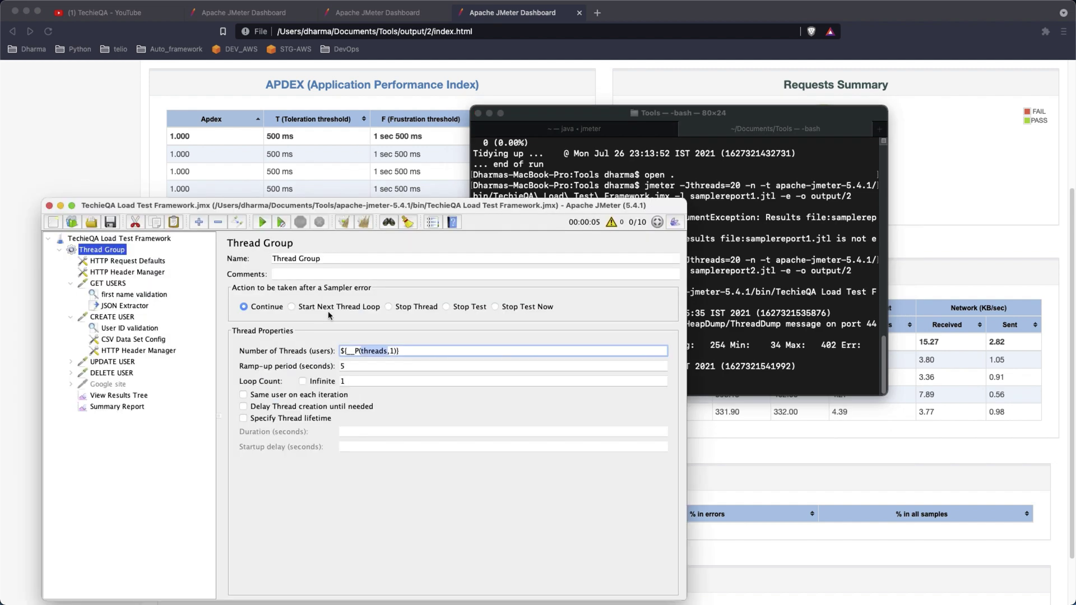
double_click(399, 206)
click(465, 160)
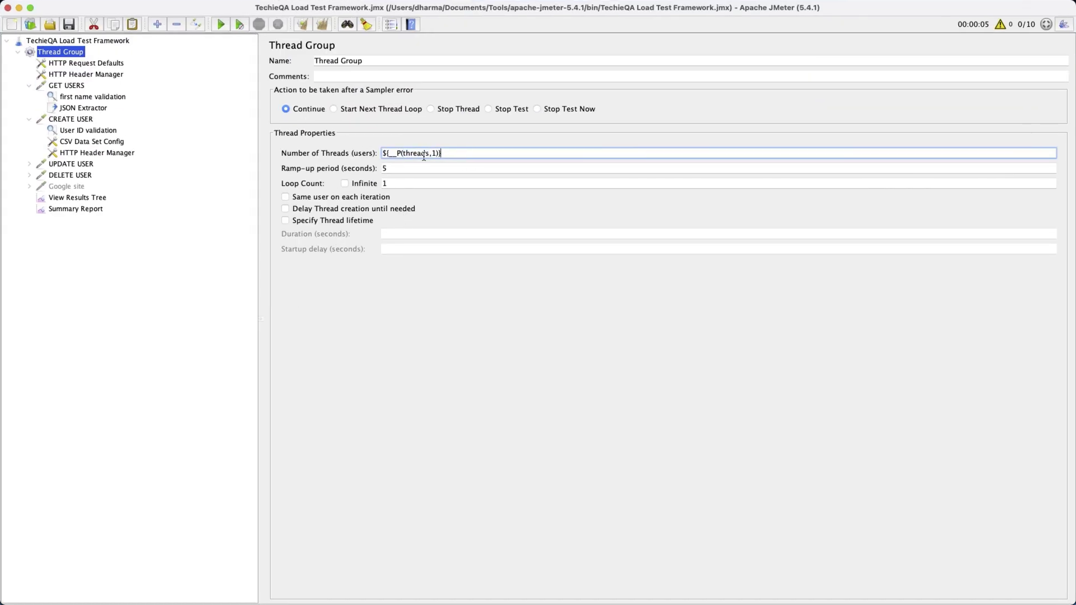
Step: Copy the Number of Threads expression into the Ramp-up period and rename its property, making it ${__P(rampup,1)}
drag(390, 155, 400, 156)
click(396, 155)
click(398, 153)
double_click(413, 153)
click(435, 153)
drag(440, 153, 357, 155)
key(super+c)
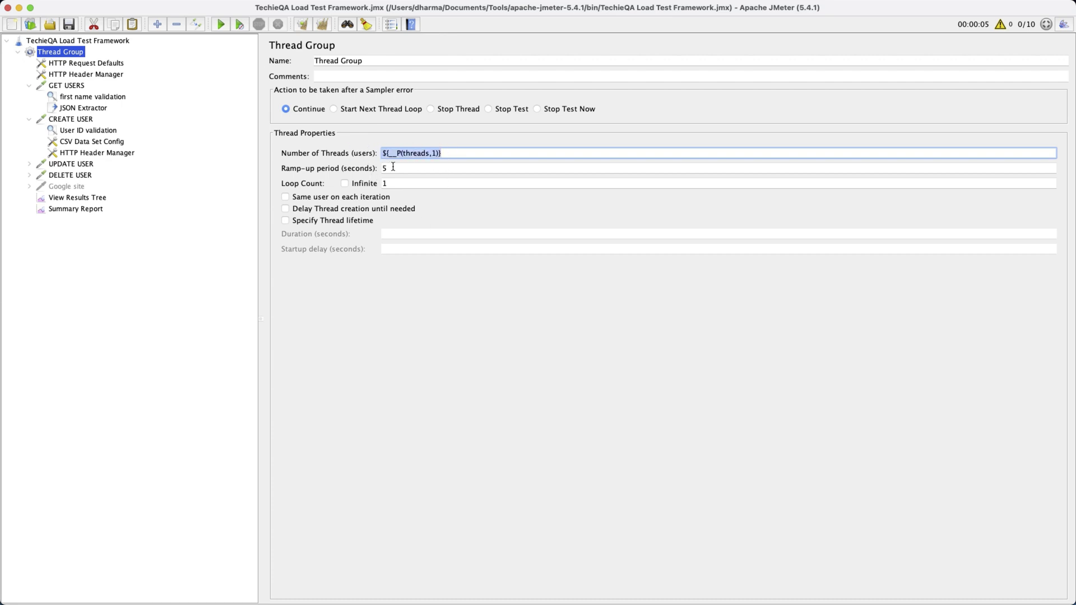
double_click(385, 168)
key(super+v)
double_click(414, 170)
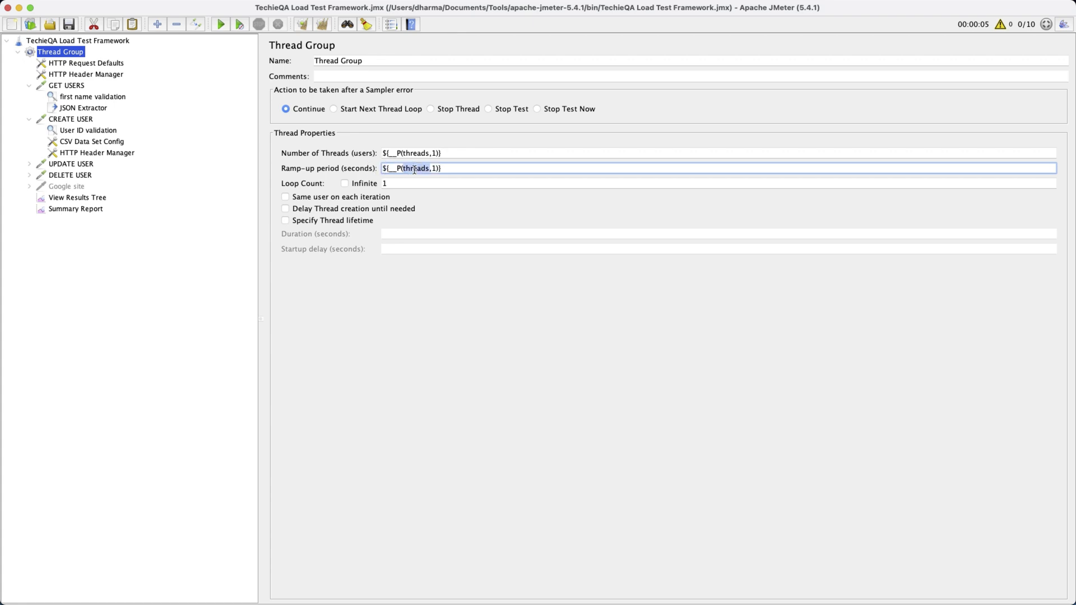
text(rampup)
Step: Parameterize the Loop Count by reusing the ramp-up expression with the property name loop, making it ${__P(loop,1)}
key(super+a)
key(super+c)
double_click(384, 183)
key(super+v)
double_click(410, 184)
text(loop)
click(500, 169)
Step: Switch to Terminal, recall the last jmeter command, and change its thread count to -Jthreads=3 without running it
key(super+Tab)
key(Up)
key(Left)
key(Left)
key(Left)
key(Left)
key(Left)
key(Left)
key(Left)
key(Left)
key(Left)
key(Left)
key(Left)
key(Left)
key(Left)
key(Left)
key(Left)
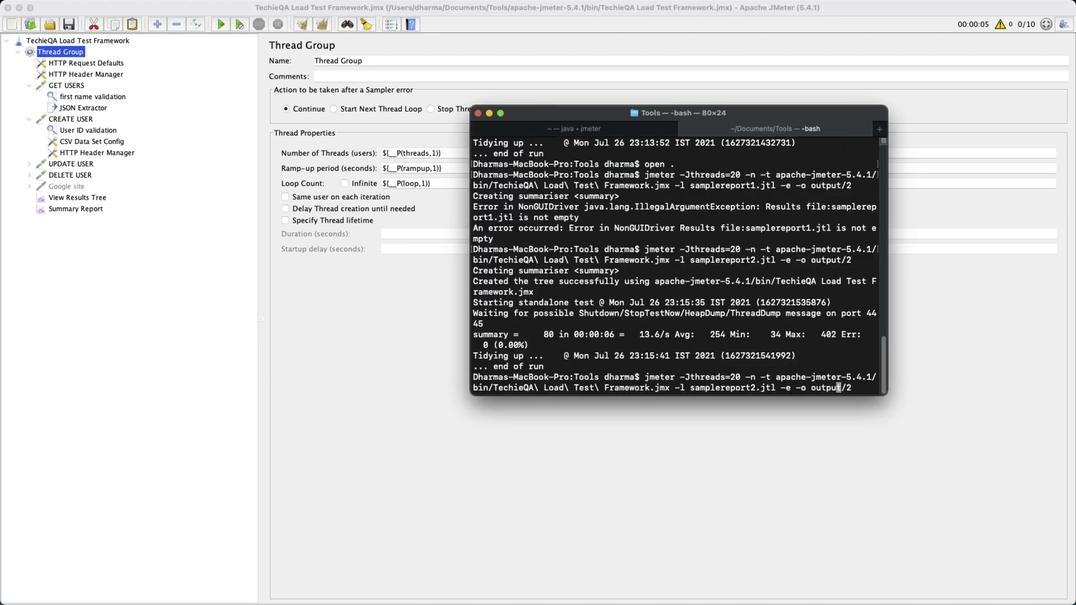
key(Left)
key(Left)
key(Left)
key(Left)
key(Left)
key(Left)
key(Left)
key(Left)
key(Left)
key(Left)
key(Left)
key(Left)
key(Left)
key(Left)
key(Left)
key(Left)
key(Left)
key(Left)
key(Left)
key(Left)
key(Left)
key(Left)
key(Left)
key(Left)
key(Left)
key(Left)
key(Left)
key(Left)
key(Left)
key(Left)
key(Left)
key(Left)
key(Left)
key(Left)
key(Left)
key(Left)
key(Left)
key(Left)
key(Left)
key(Left)
key(Left)
key(Left)
key(Left)
key(Left)
key(Left)
key(Left)
key(Left)
key(Left)
key(Left)
key(Left)
key(Left)
key(Left)
key(Left)
key(Left)
key(Left)
key(Left)
key(Left)
key(Left)
key(Left)
key(Left)
key(Left)
key(Left)
key(Left)
key(Left)
key(Left)
key(Left)
key(Left)
key(Left)
key(Left)
key(Left)
key(Left)
key(Left)
key(Left)
key(Left)
key(Left)
key(BackSpace)
key(BackSpace)
text(3)
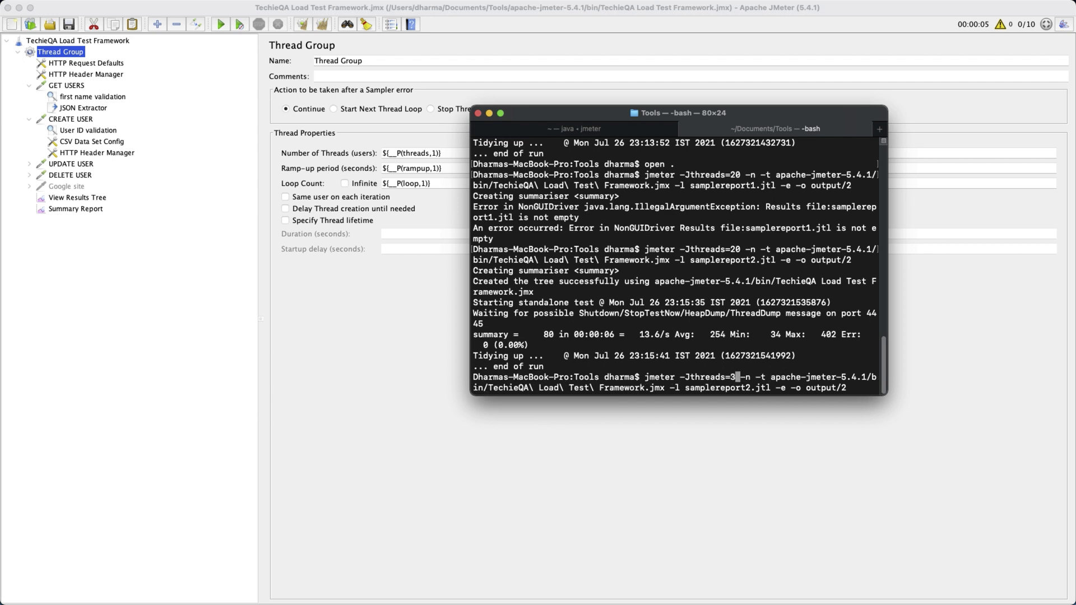
Step: Add the properties -Jrampup=5 and -Jloop=2 after the threads property in the jmeter command
text( -Jram)
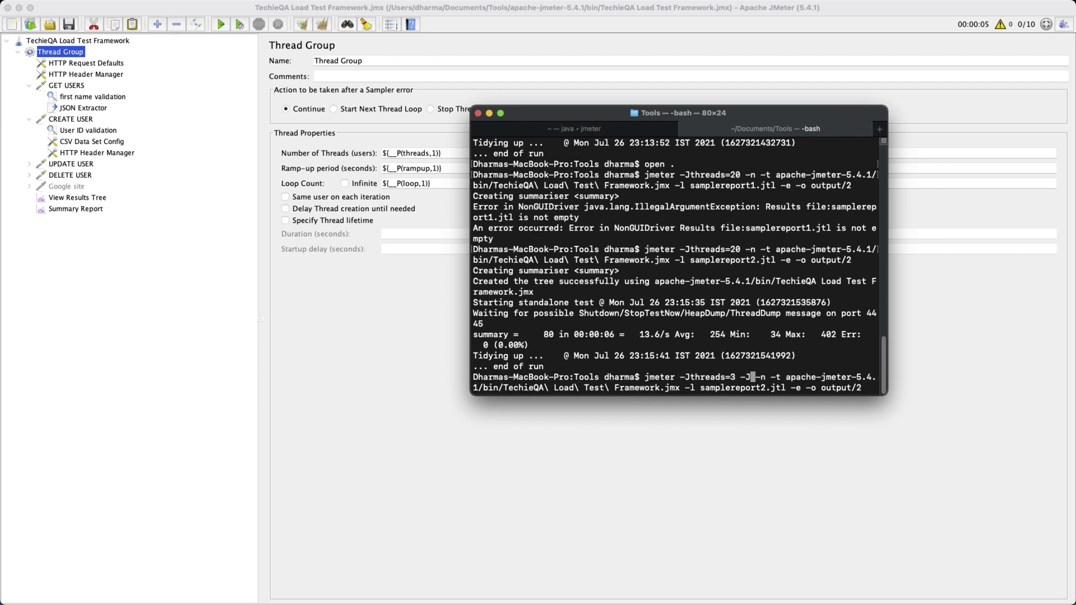
text(p)
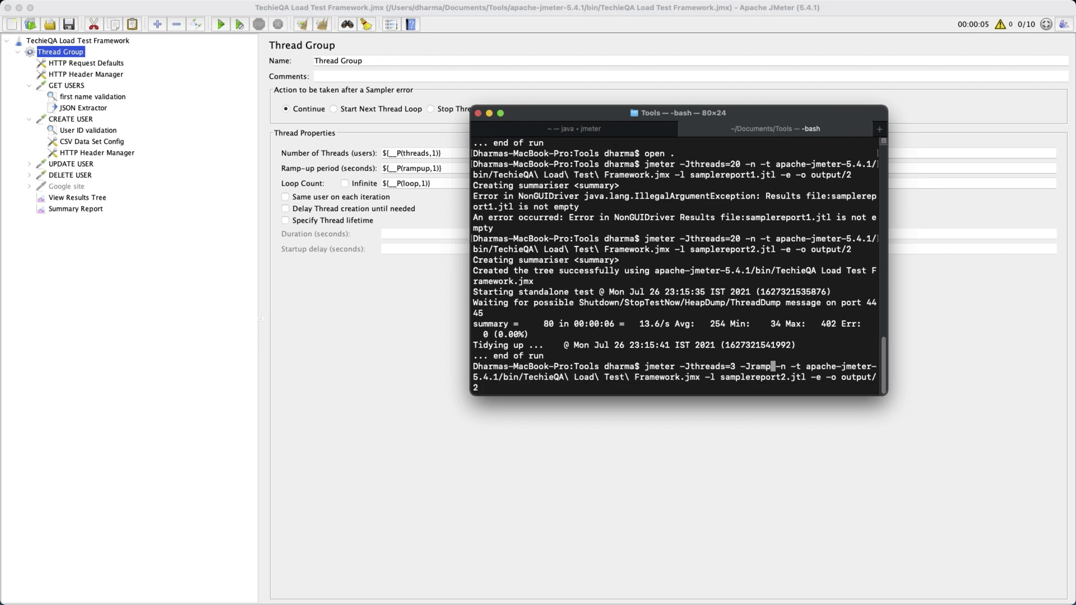
text(up)
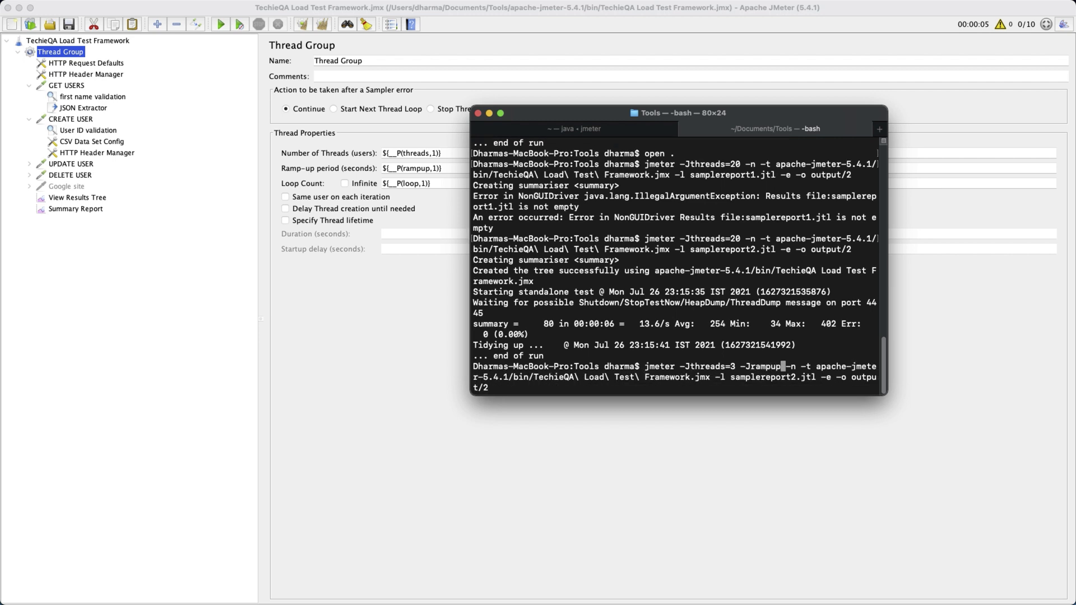
text(=5)
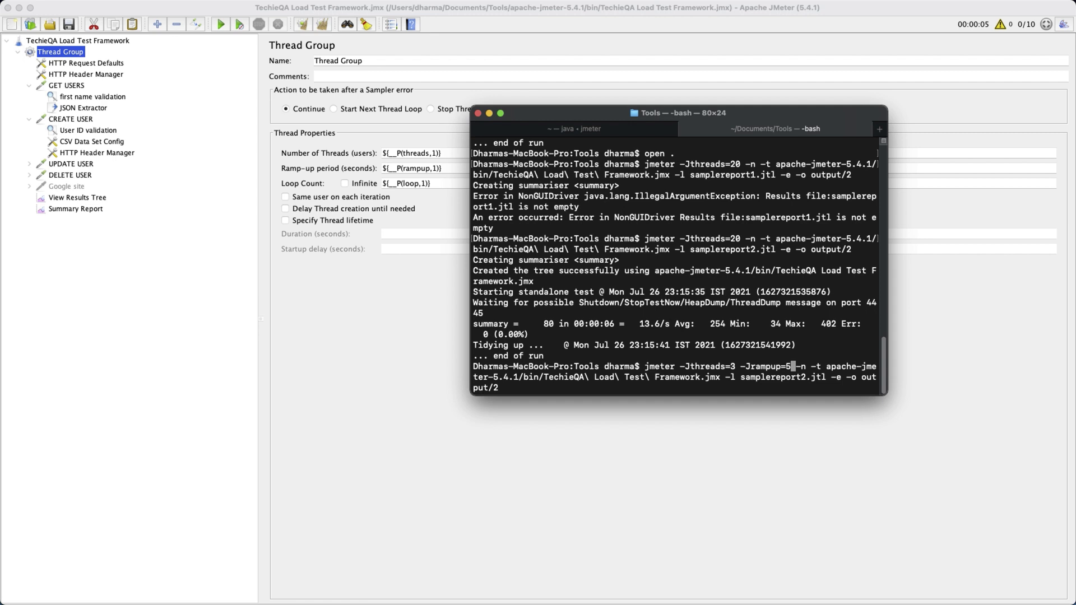
text( -J)
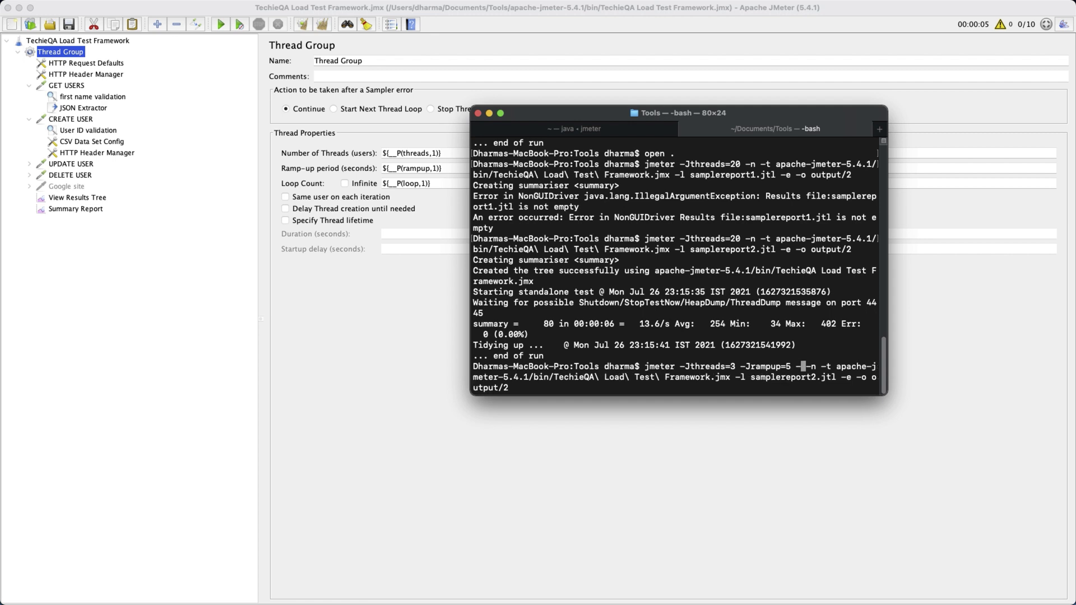
text(loop=2)
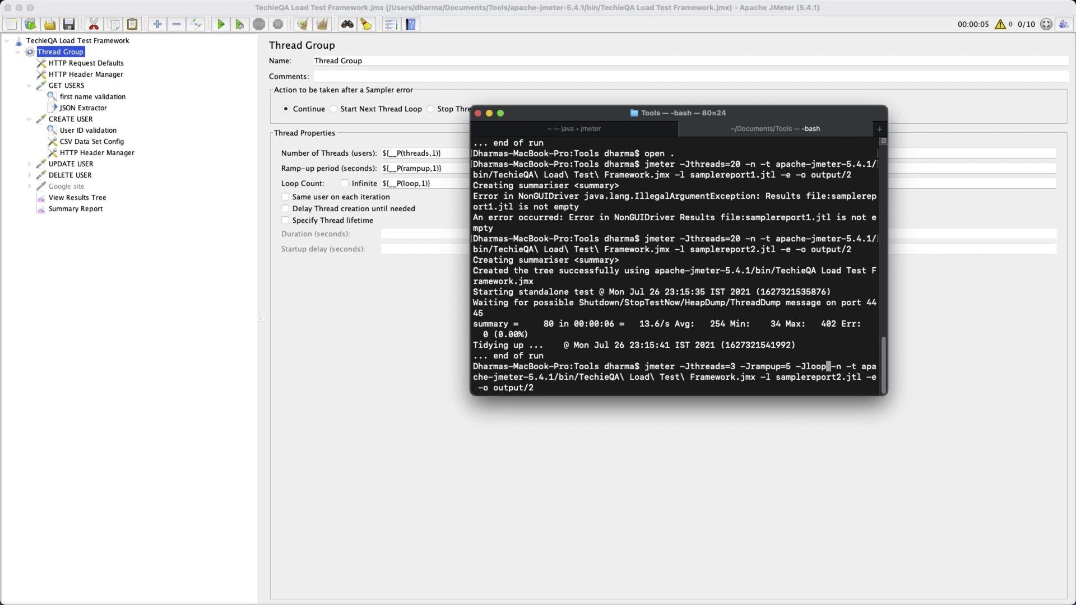
Step: Change the results file in the jmeter command to samplereport3.jtl
key(Right)
key(Right)
key(Right)
key(Right)
key(Right)
key(Right)
key(Right)
key(Right)
key(Right)
key(Right)
key(Right)
key(Right)
key(Right)
key(Right)
key(Right)
key(Right)
key(Right)
key(Right)
key(Right)
key(Right)
key(Right)
key(Right)
key(Right)
key(Right)
key(Right)
key(Right)
key(Right)
key(Right)
key(Right)
key(Right)
key(Right)
key(Right)
key(Right)
key(Right)
key(Right)
key(Right)
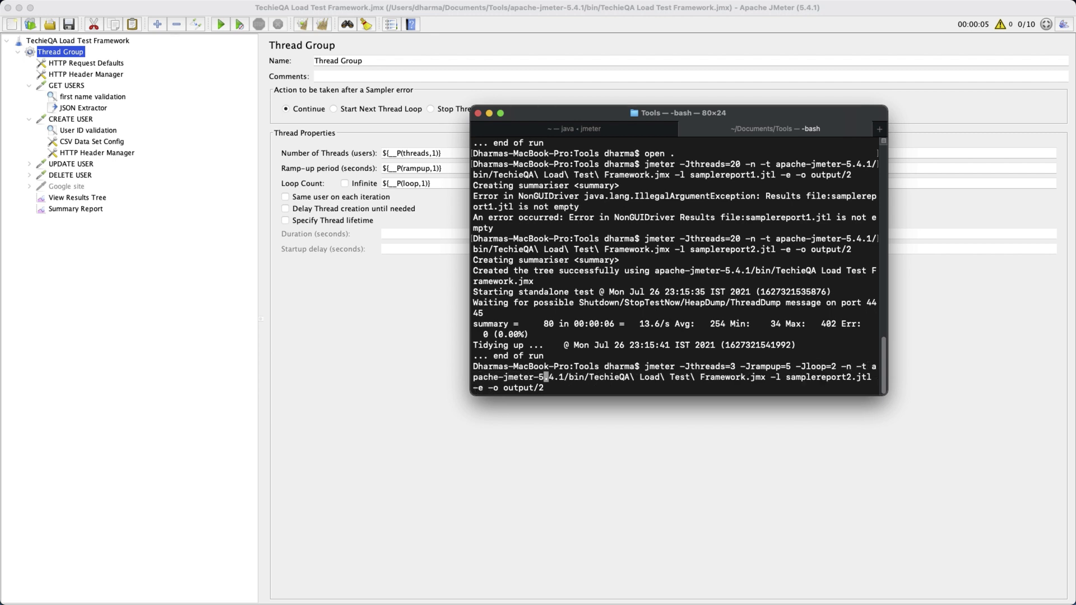
key(Right)
key(Right)
key(Right)
key(Right)
key(Right)
key(Right)
key(Right)
key(Right)
key(Right)
key(Right)
key(Right)
key(Right)
key(Right)
key(Right)
key(Right)
key(Right)
key(Right)
key(Right)
key(Right)
key(Right)
key(Right)
key(Right)
key(Right)
key(Right)
key(Right)
key(Right)
key(Right)
key(Right)
key(Right)
key(Right)
key(Right)
key(Right)
key(Right)
key(Right)
key(Right)
key(Right)
key(Right)
key(Right)
key(Right)
key(Right)
key(BackSpace)
text(3)
Step: Change the report folder in the jmeter command to output/3 and run the command
key(Right)
key(Right)
key(Right)
key(Right)
key(Right)
key(Right)
key(Right)
key(Right)
key(Right)
key(Right)
key(Right)
key(Right)
key(Right)
key(Right)
key(Right)
key(Right)
key(Right)
key(Right)
key(Right)
key(BackSpace)
text(3)
key(Return)
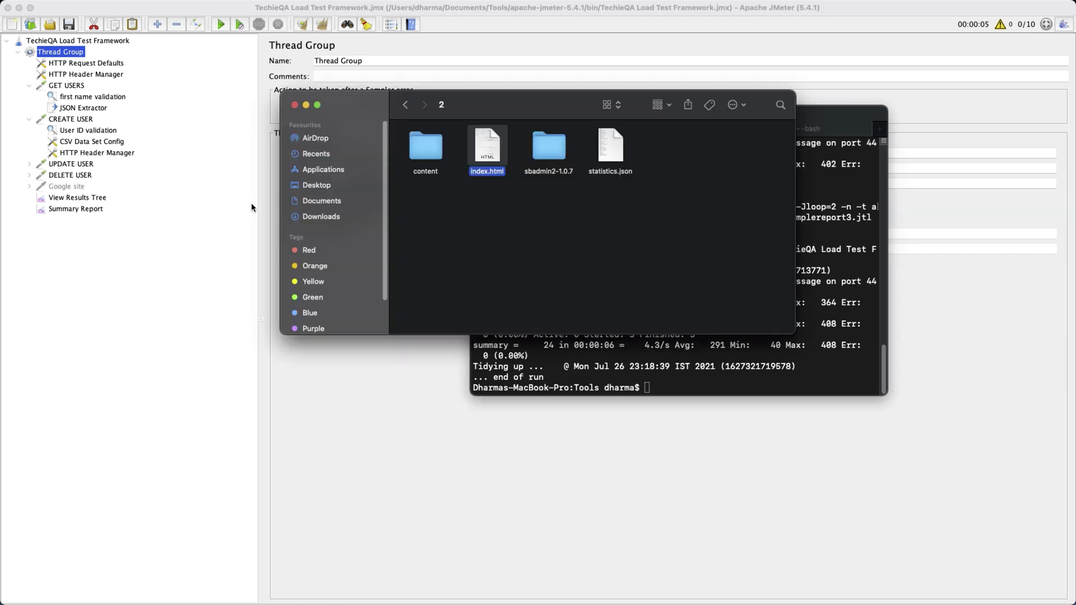
Step: Open index.html from the output folder 3 and review the report's APDEX, requests summary, statistics and errors
click(405, 105)
double_click(426, 212)
double_click(496, 158)
scroll(400, 324, down, 5)
drag(253, 460, 233, 403)
click(400, 497)
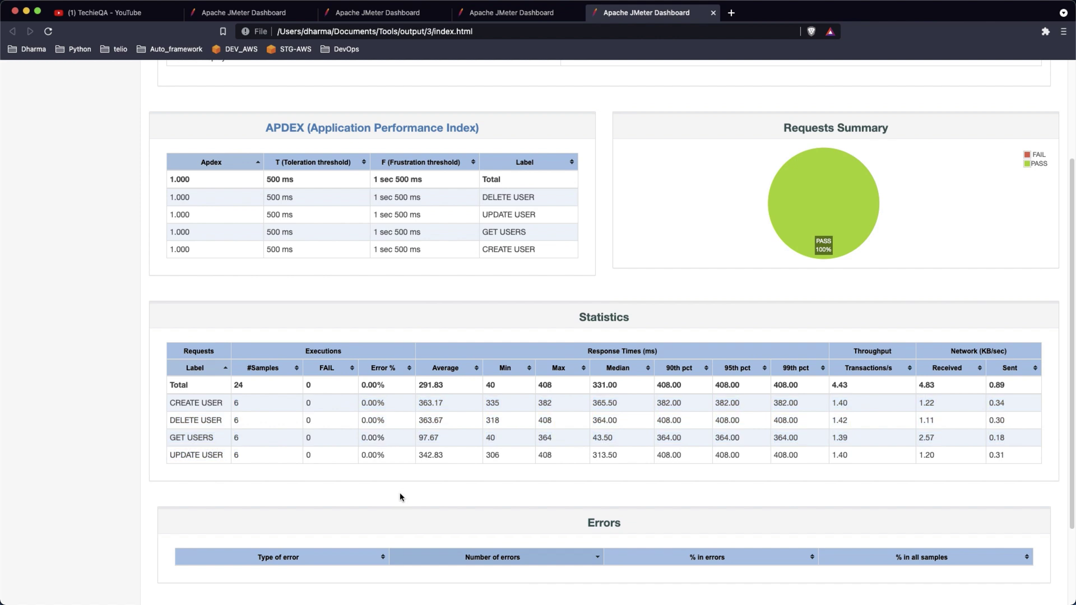
scroll(302, 430, down, 5)
scroll(302, 429, up, 4)
scroll(303, 429, up, 4)
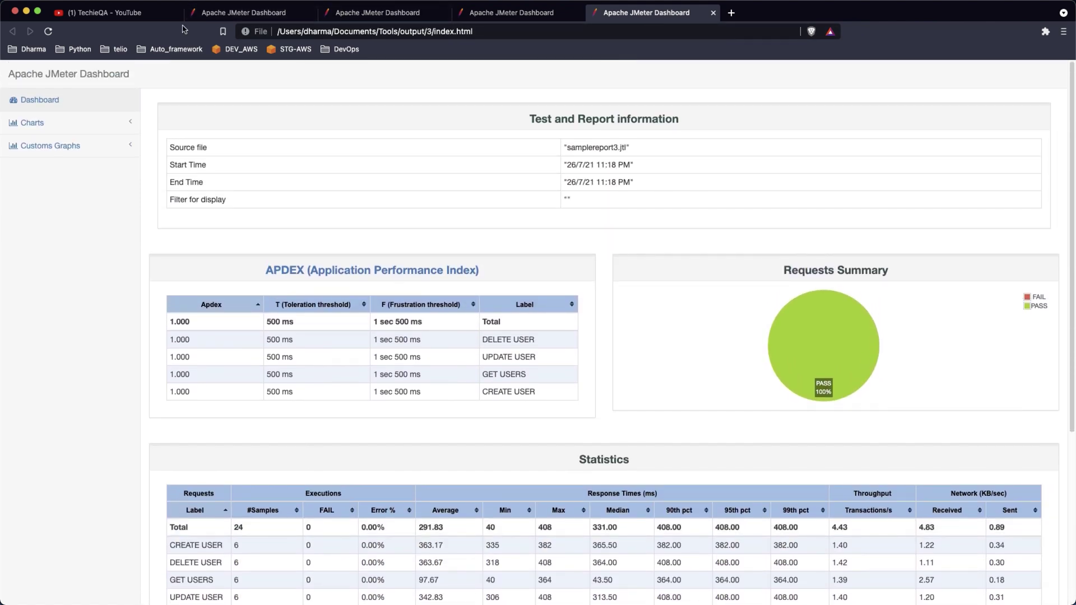
Step: Switch to the Terminal session running jmeter and examine the CLI mode syntax and the HEAP variable recommendation
key(super+Tab)
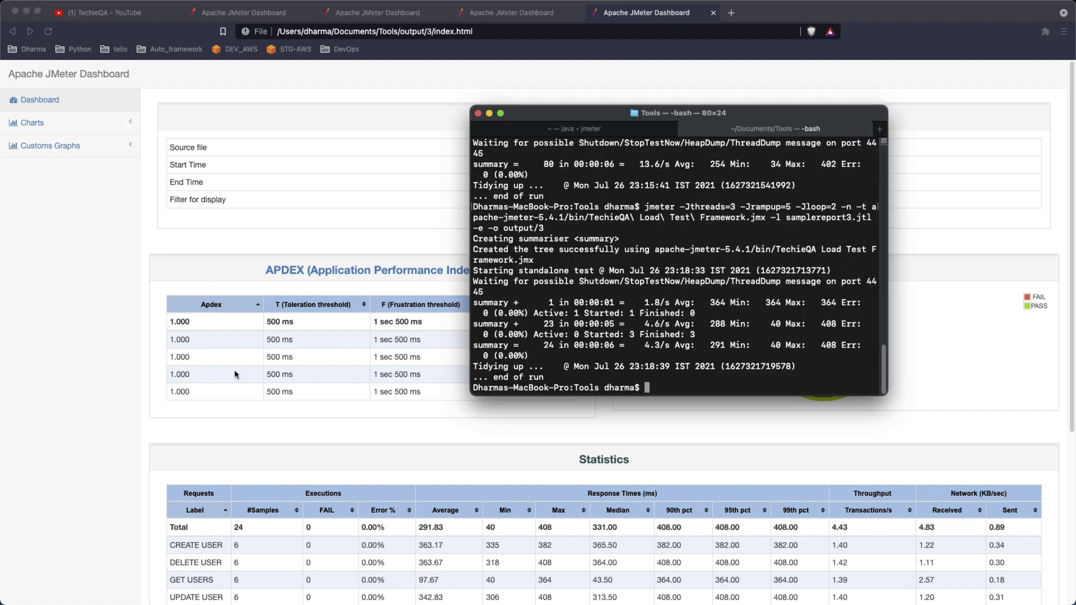
click(594, 132)
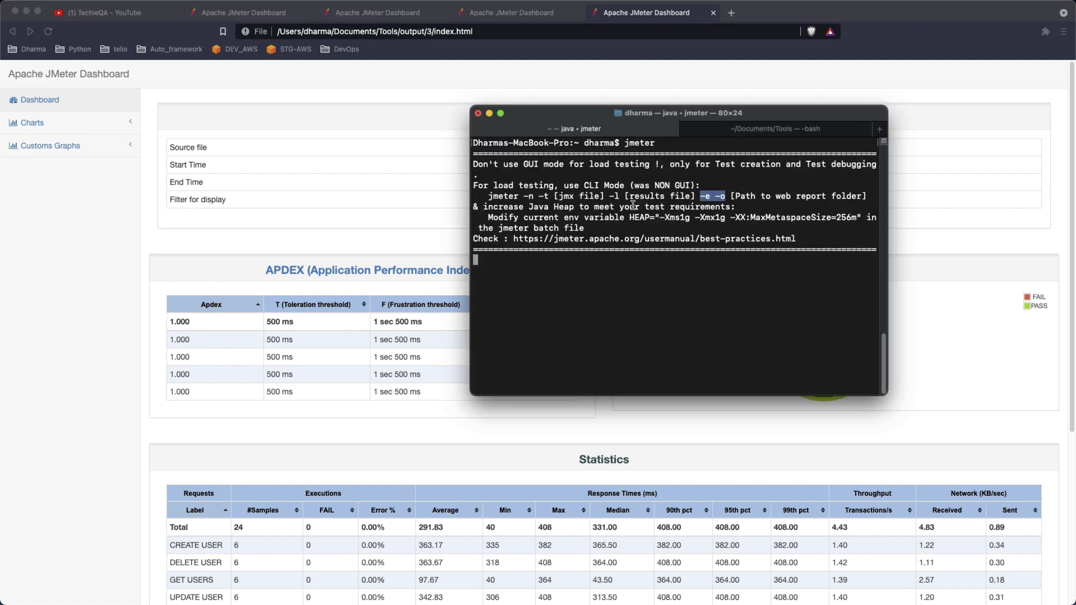
drag(488, 196, 733, 197)
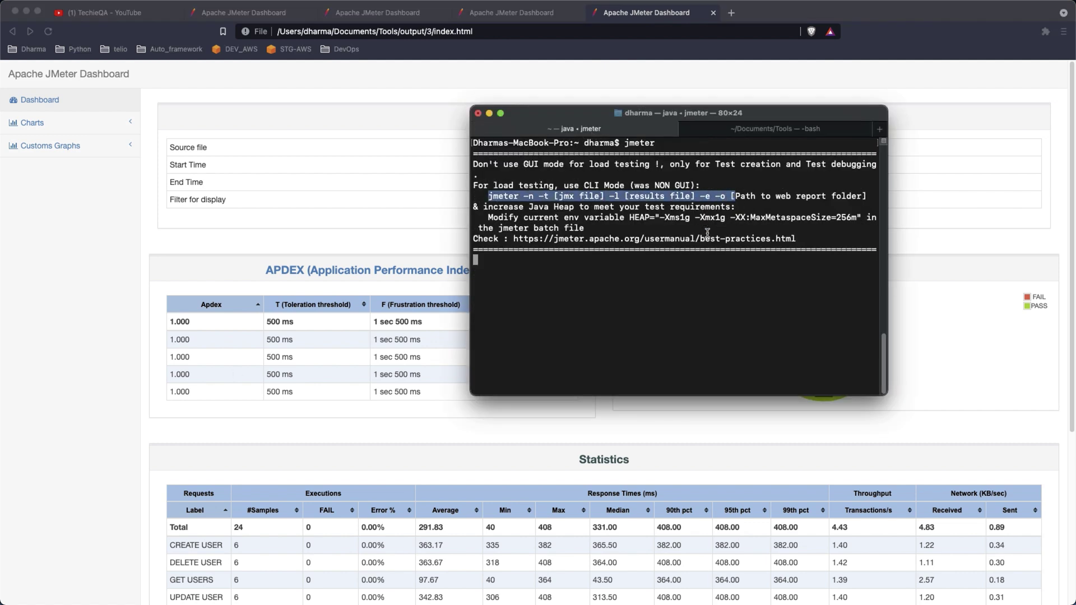
drag(630, 217, 858, 217)
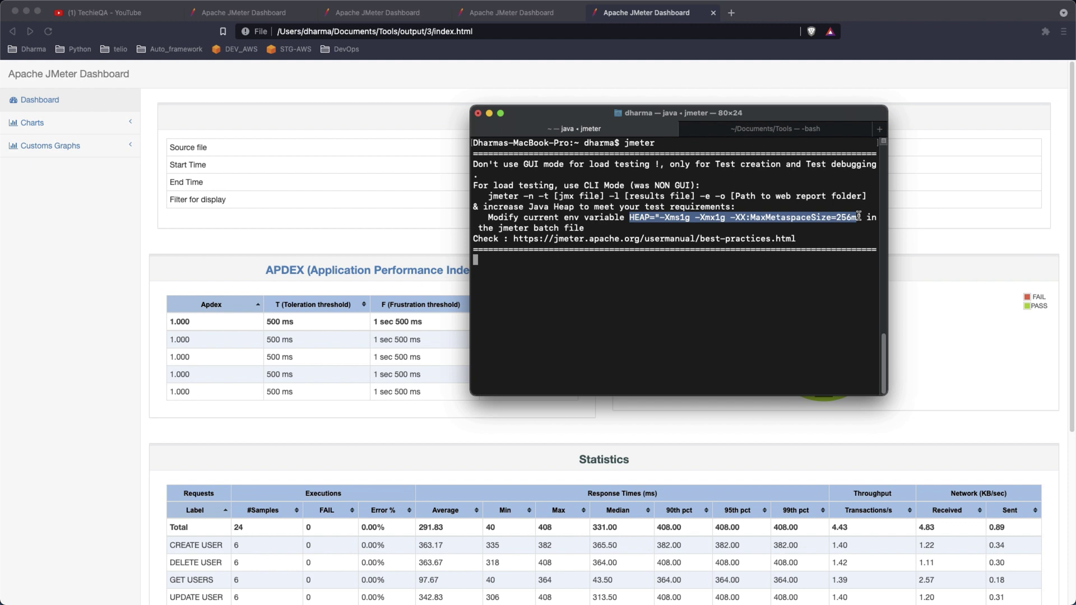
double_click(641, 218)
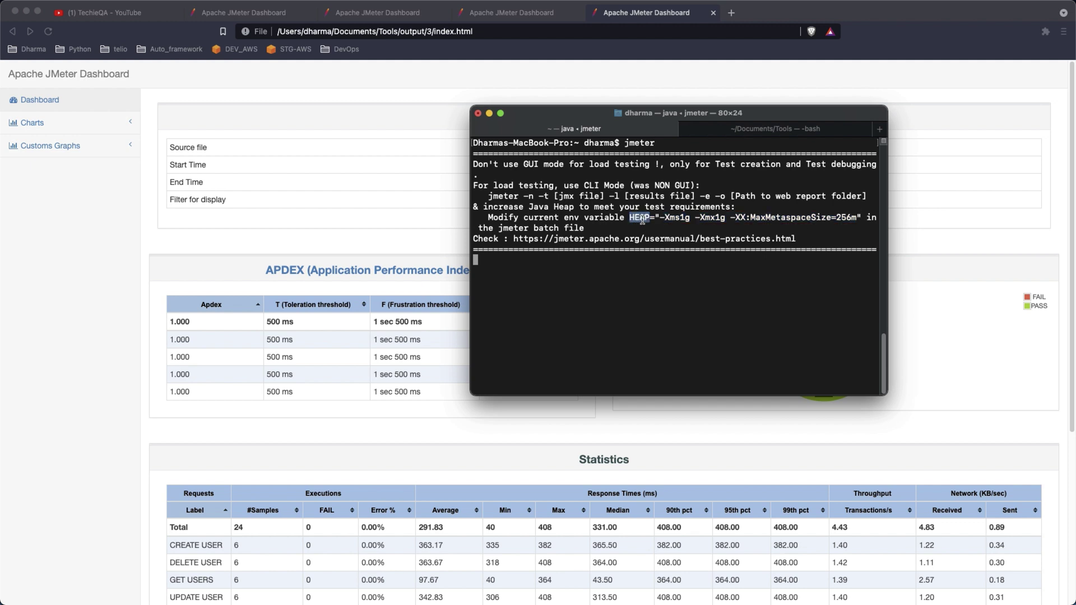
drag(660, 217, 866, 218)
drag(864, 217, 631, 217)
click(404, 232)
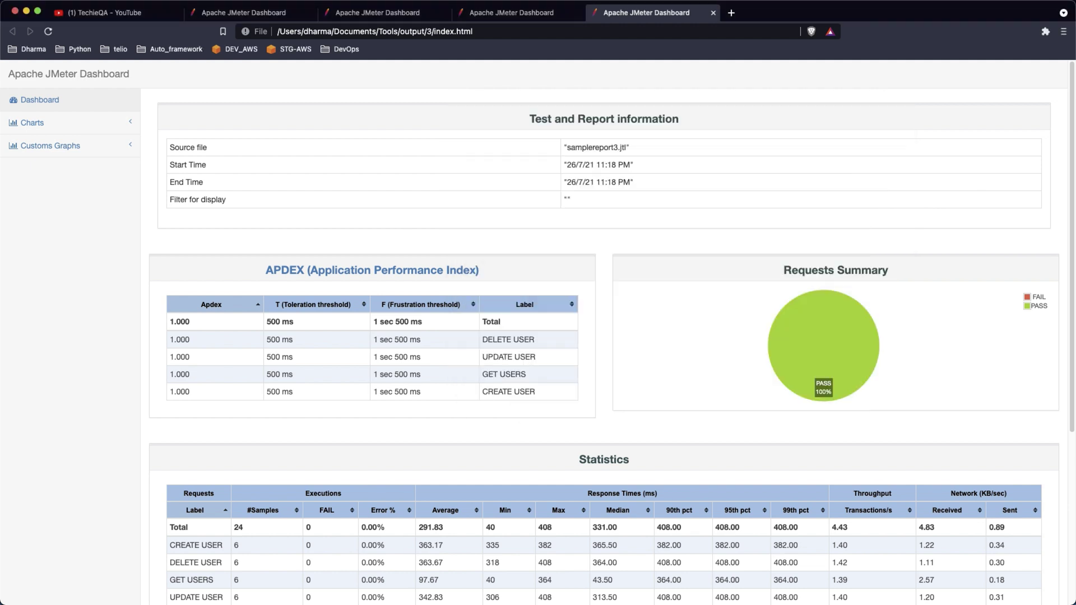
Step: Switch to JMeter and review the threads, rampup and loop expressions in the Thread Group's properties
key(super+Tab)
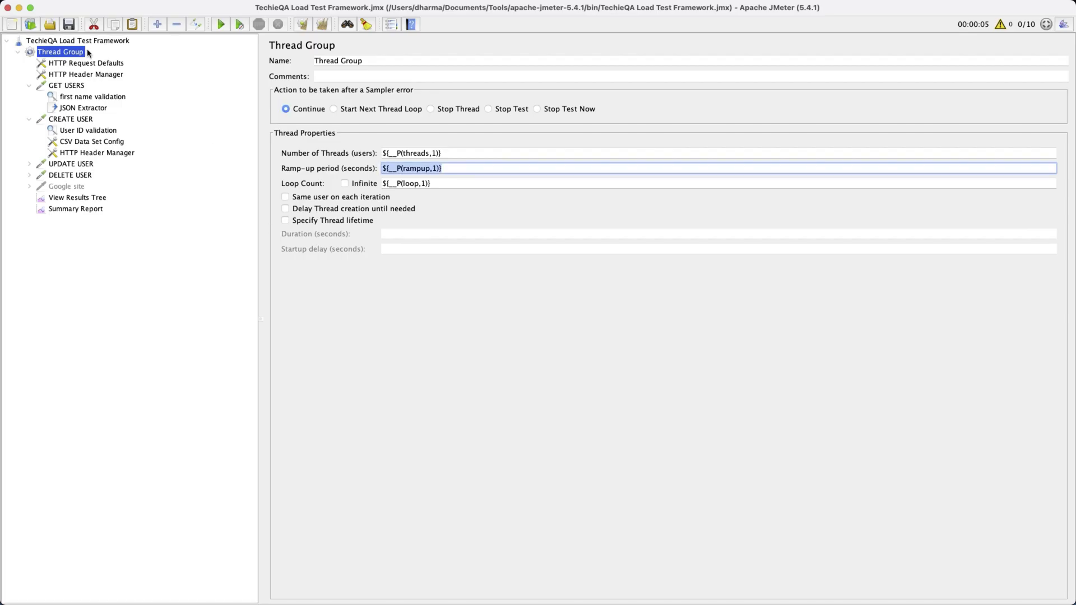
click(434, 153)
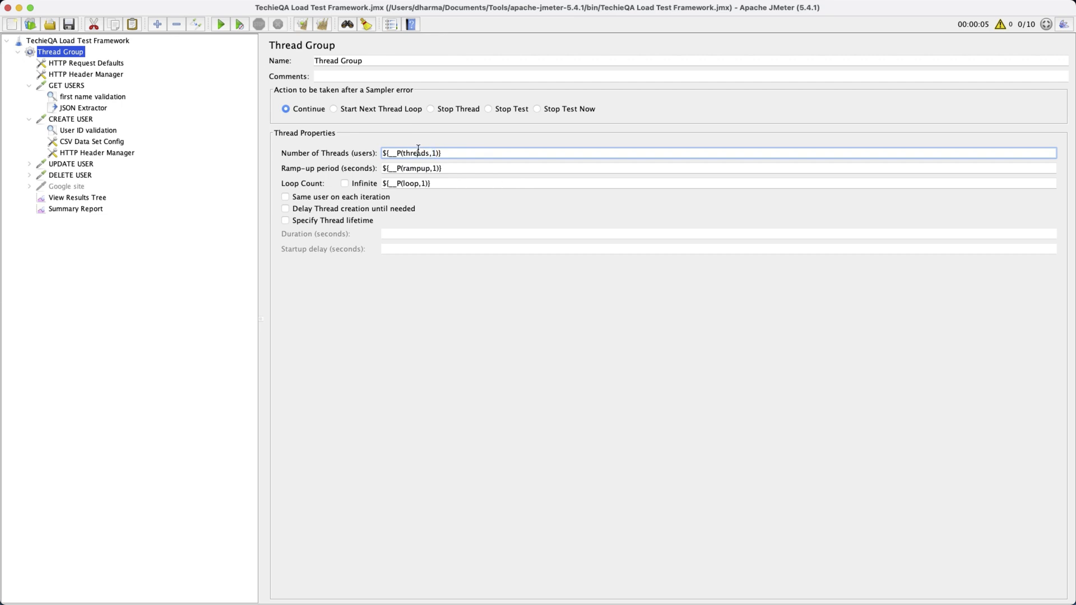
click(410, 171)
double_click(411, 183)
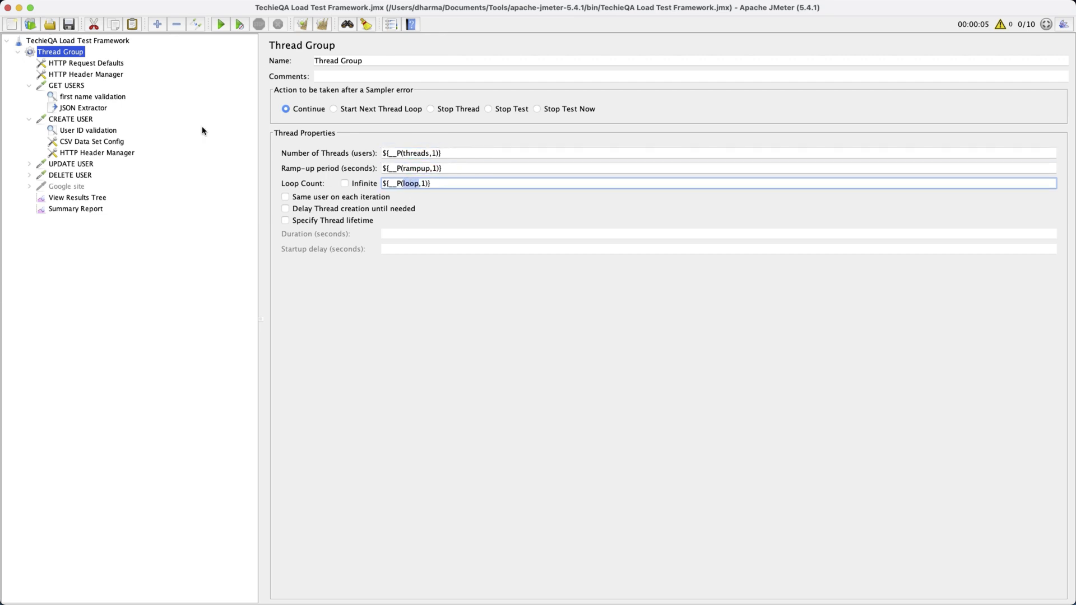
Step: Inspect the CSV Data Set Config's file path, the User ID validation assertion and the CREATE USER request
click(94, 143)
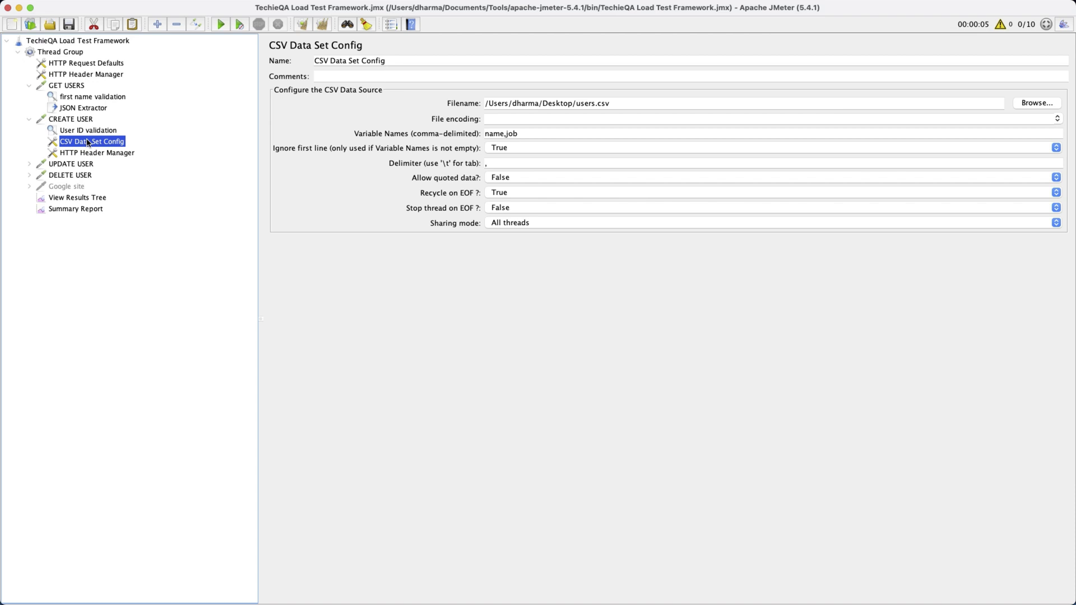
drag(617, 104, 478, 104)
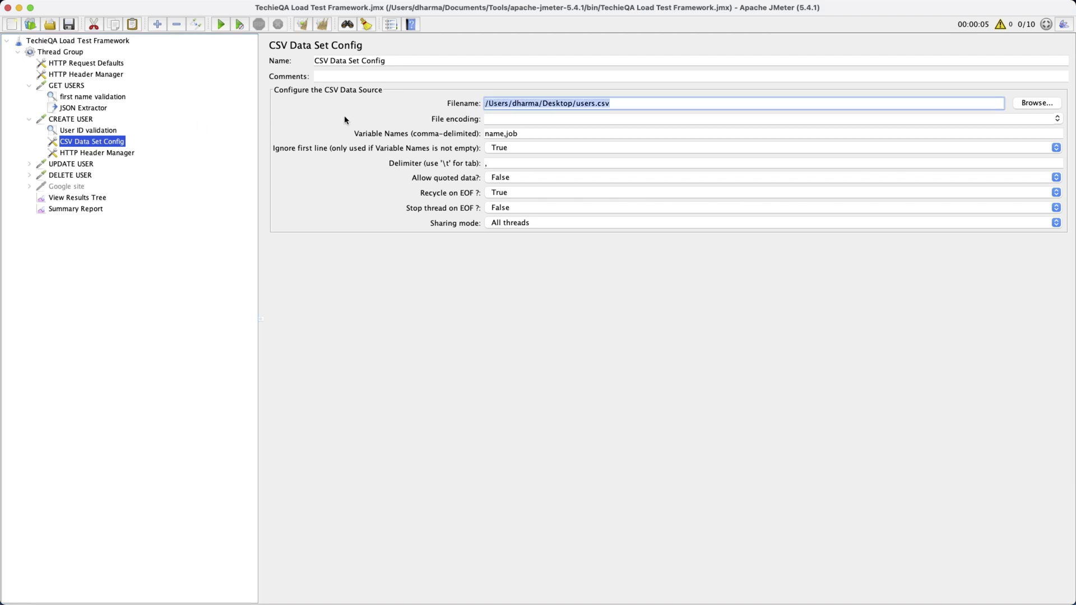
click(87, 130)
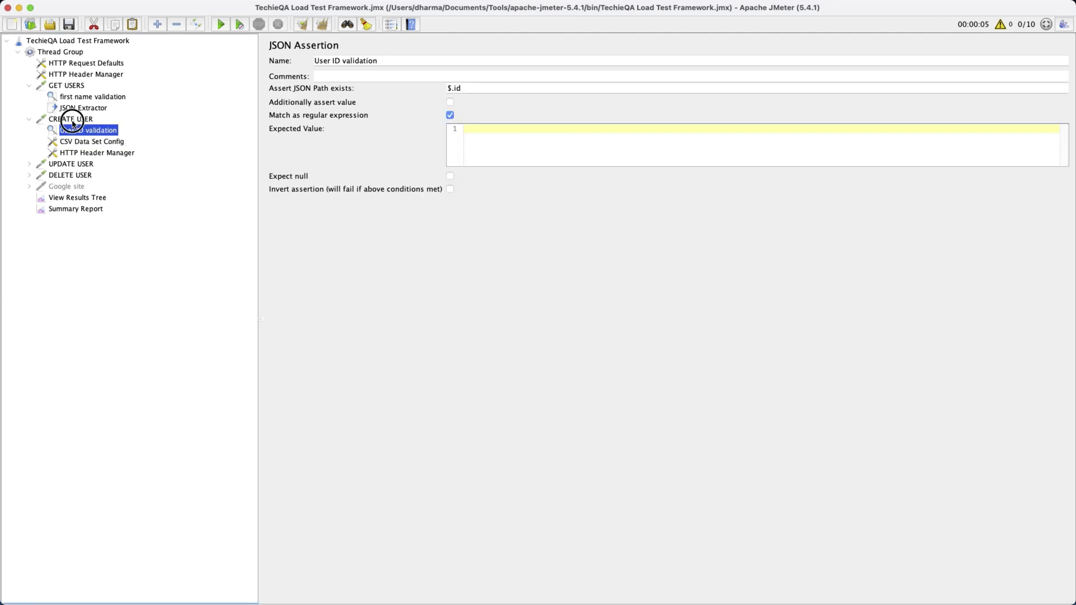
click(72, 120)
Step: Collapse the CREATE USER, GET USERS and Thread Group nodes in the test plan tree
click(29, 120)
click(29, 85)
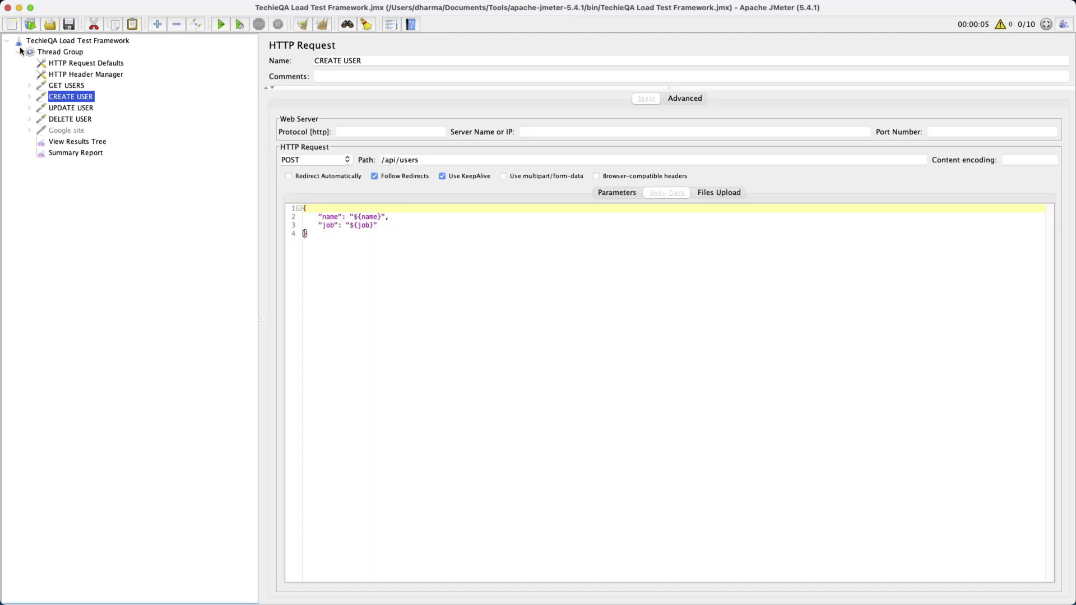
click(18, 52)
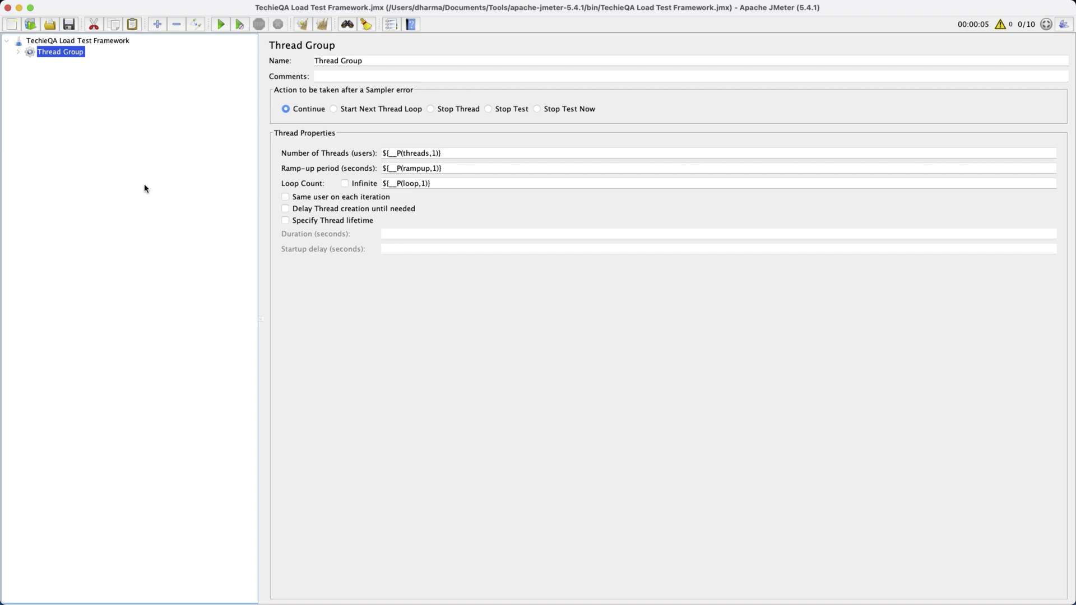
Step: Check the Specify Thread lifetime option by enabling and disabling it, and expand the Thread Group
click(287, 221)
click(287, 222)
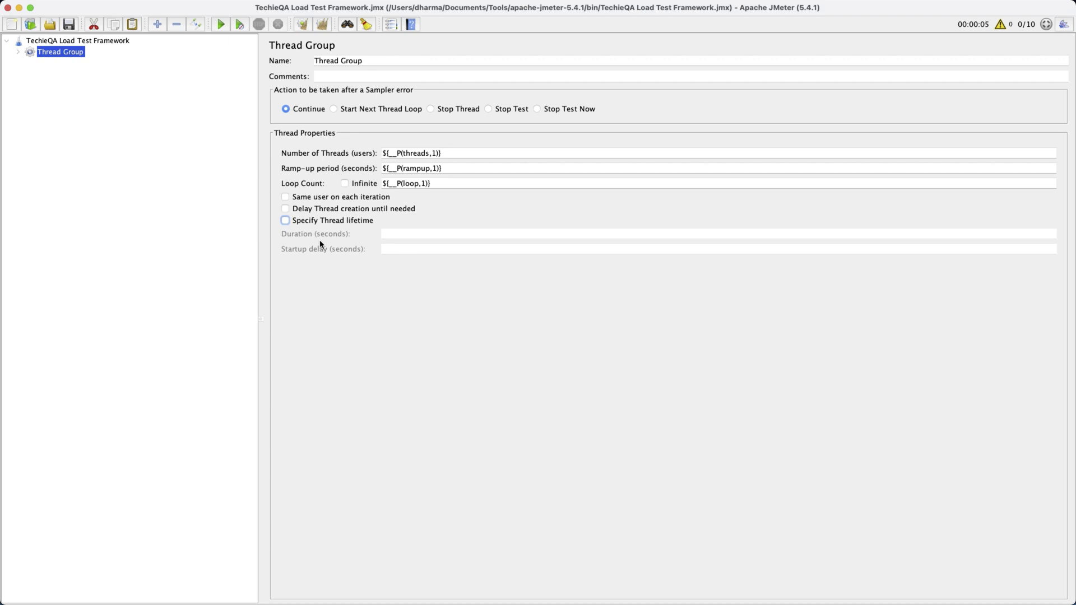
click(19, 52)
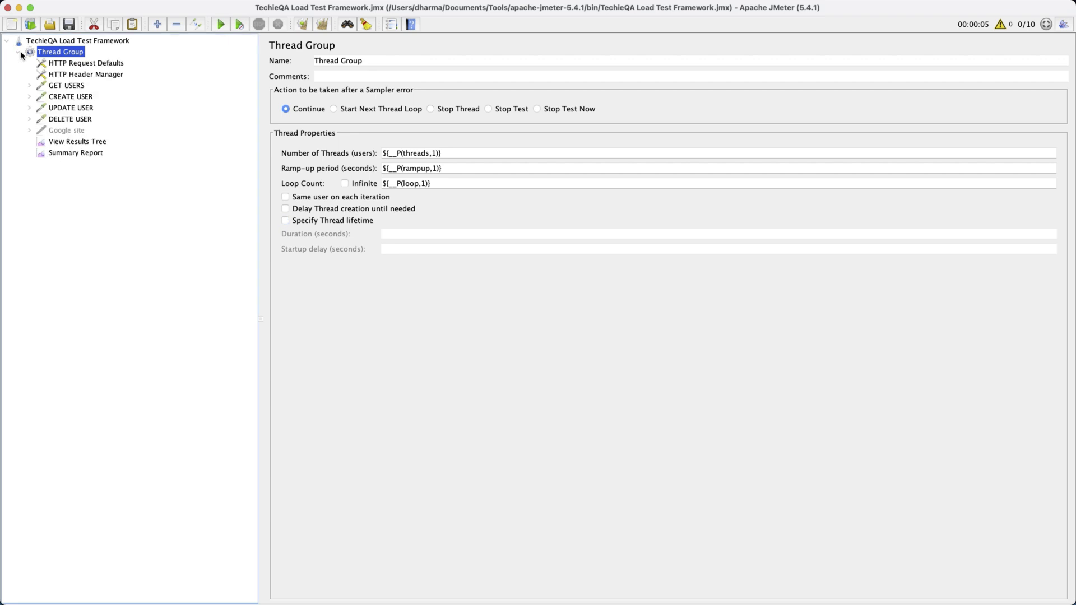